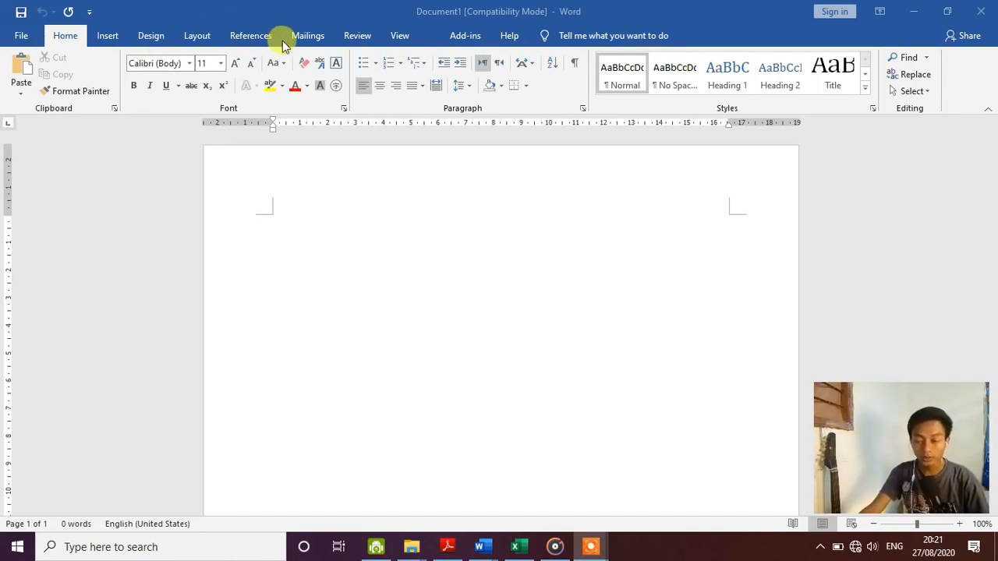
- Browse the File backstage's version history and export pages, then return to the document
click(34, 36)
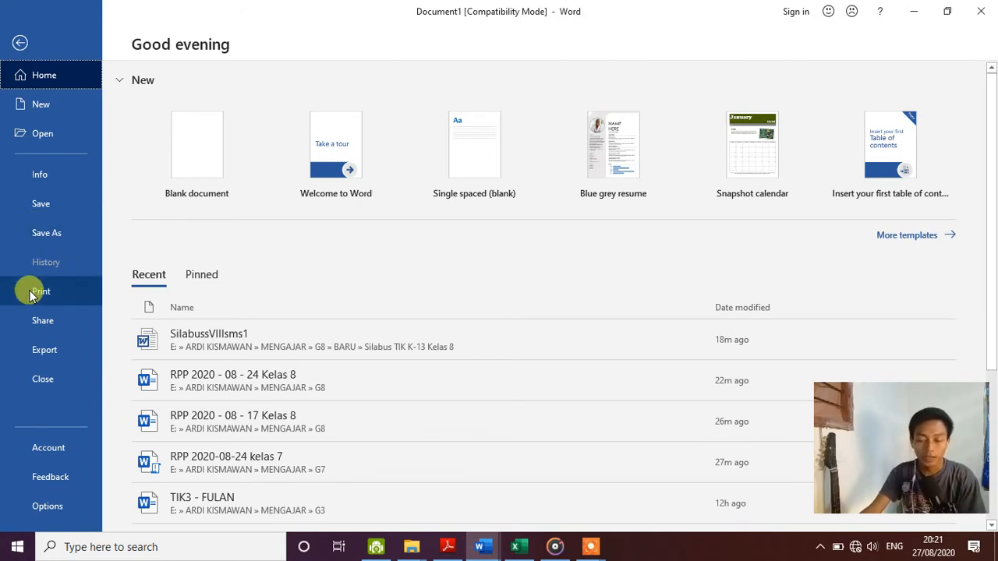
click(56, 264)
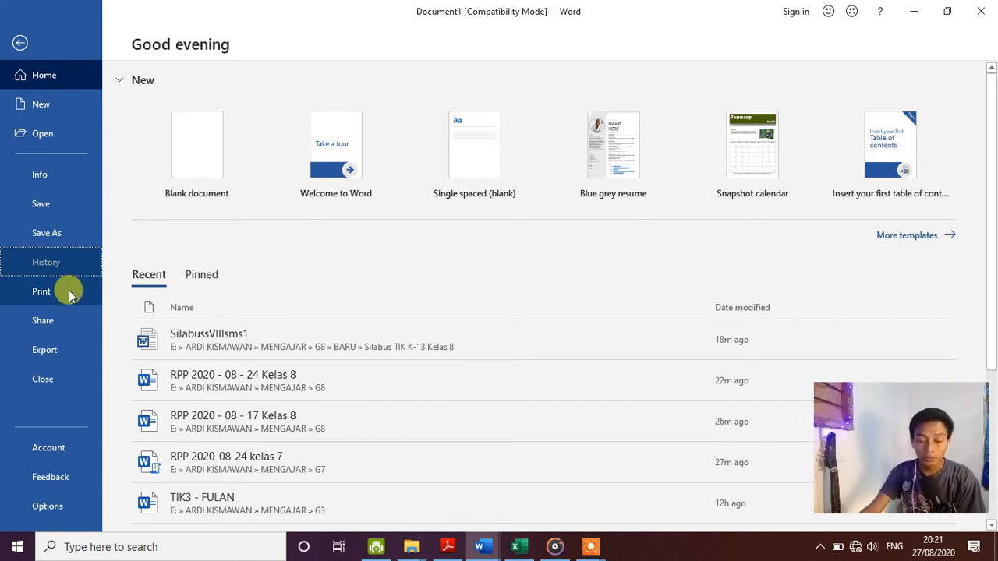
click(72, 356)
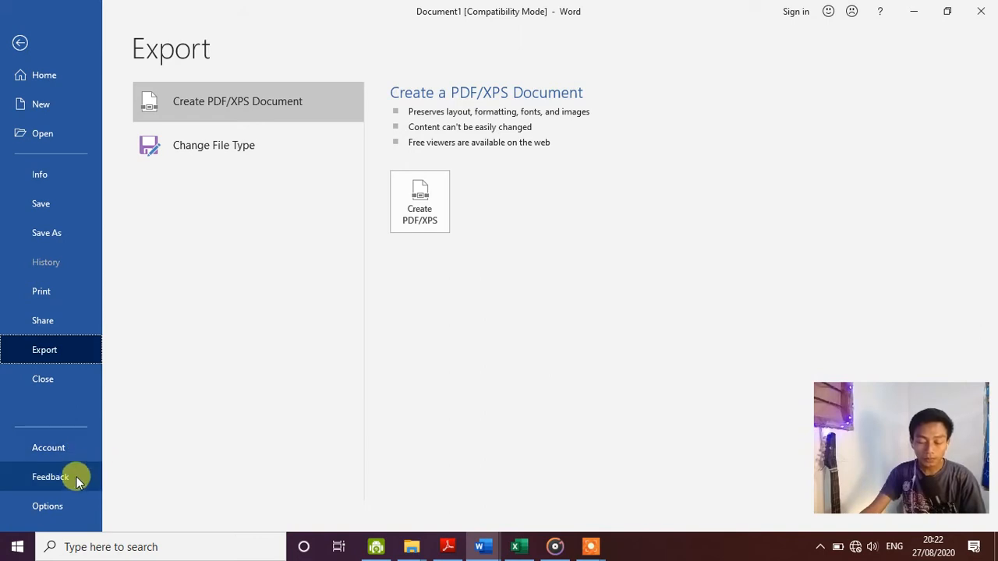
click(21, 45)
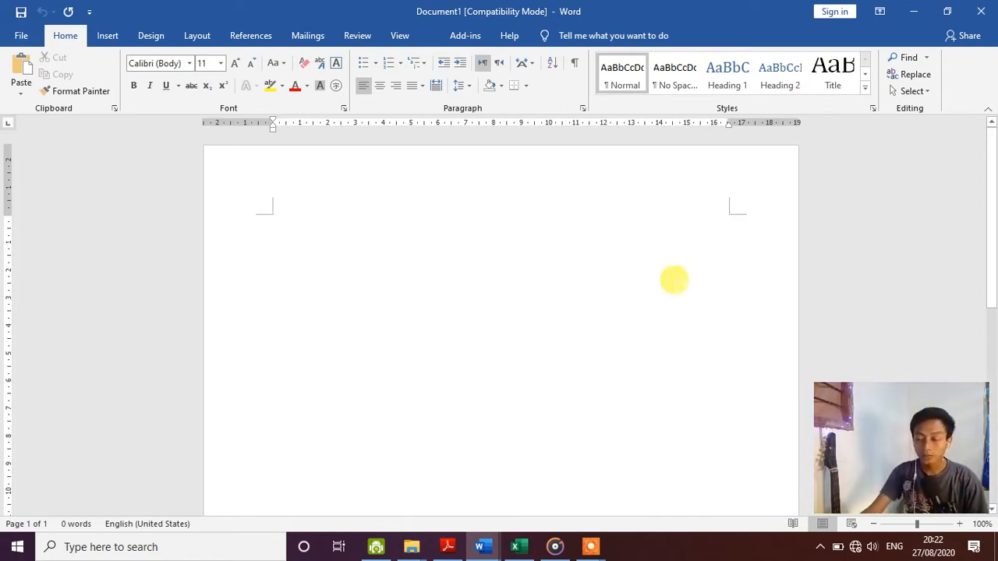
- On the View tab, turn the ruler off and back on
click(113, 38)
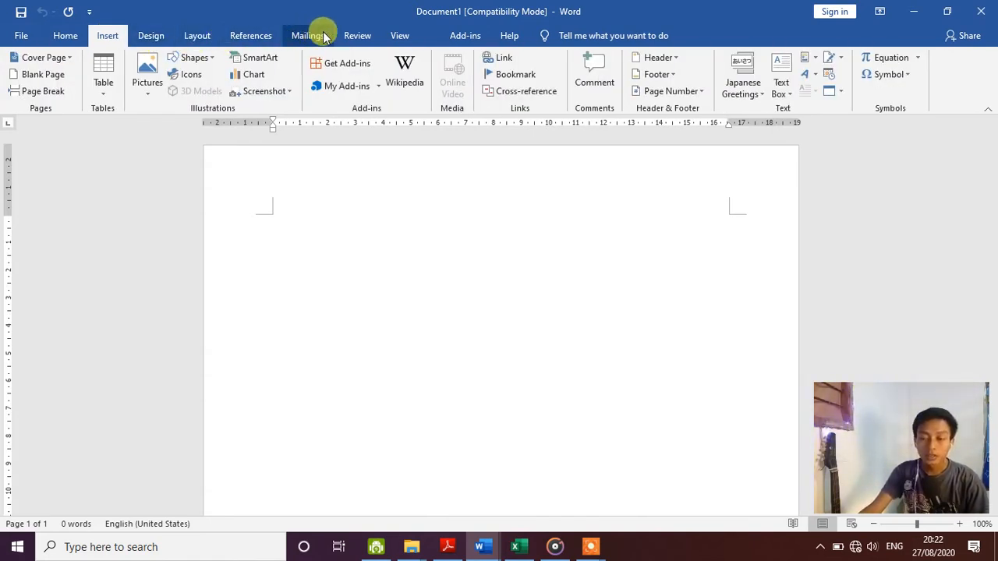
click(401, 36)
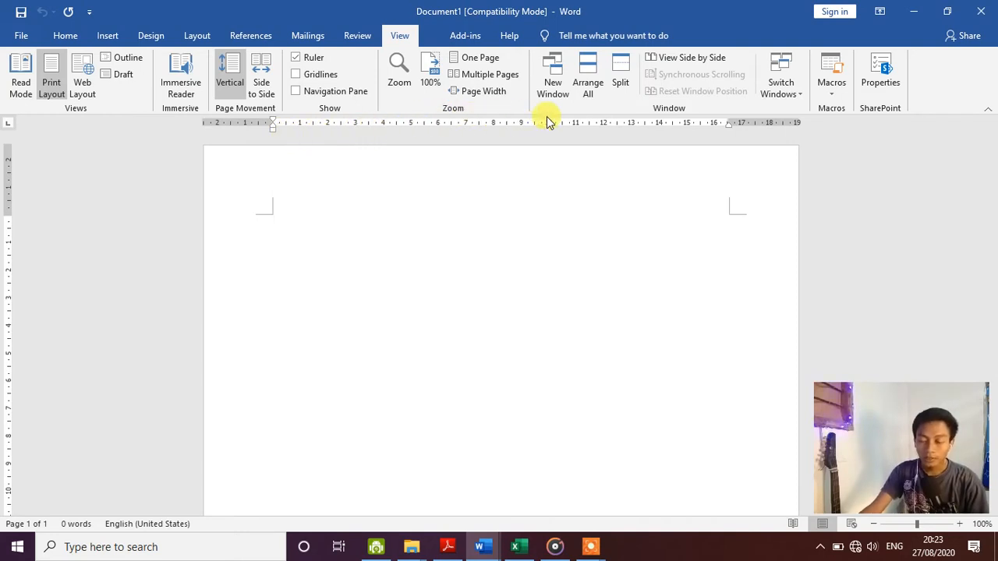
click(312, 63)
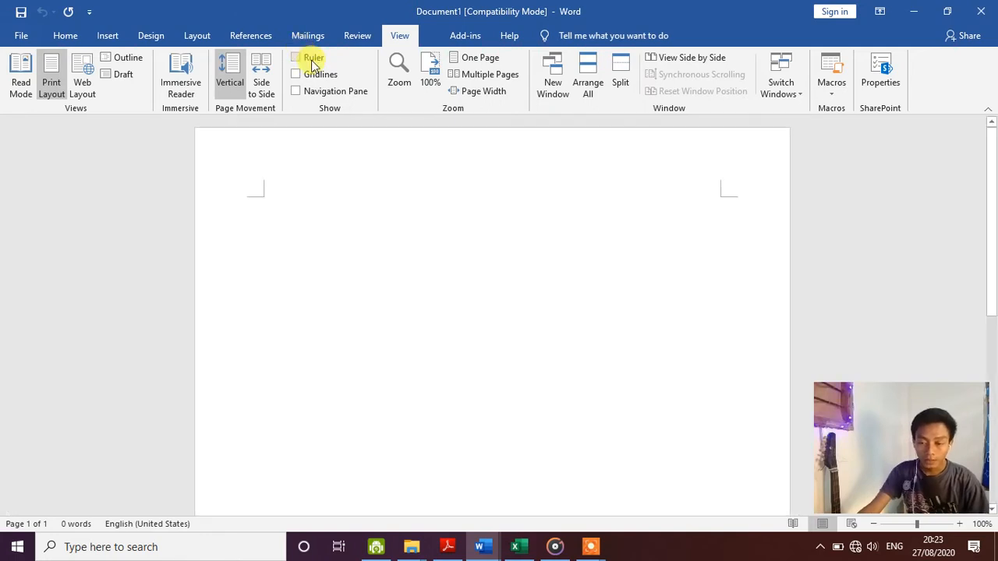
click(312, 63)
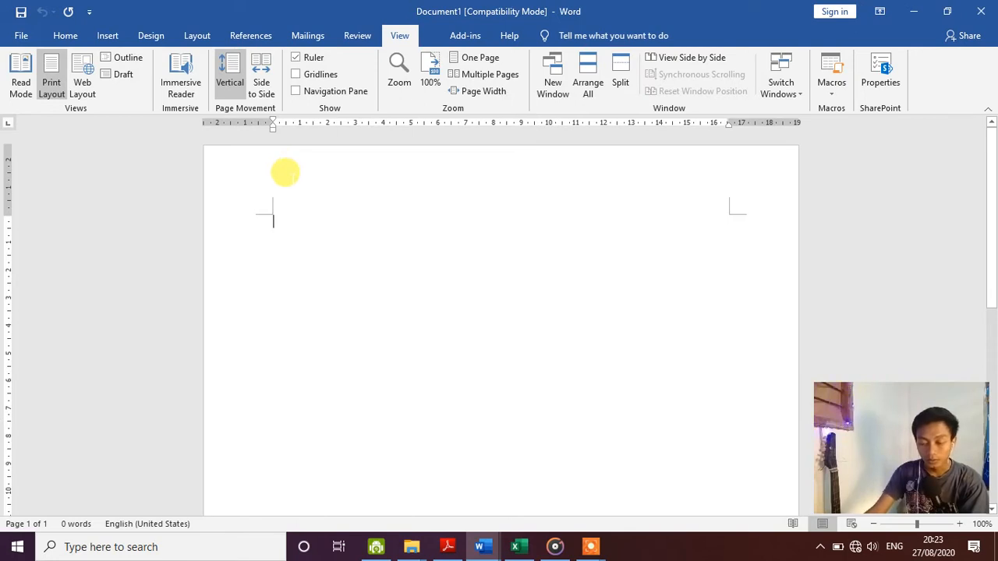
key(Tab)
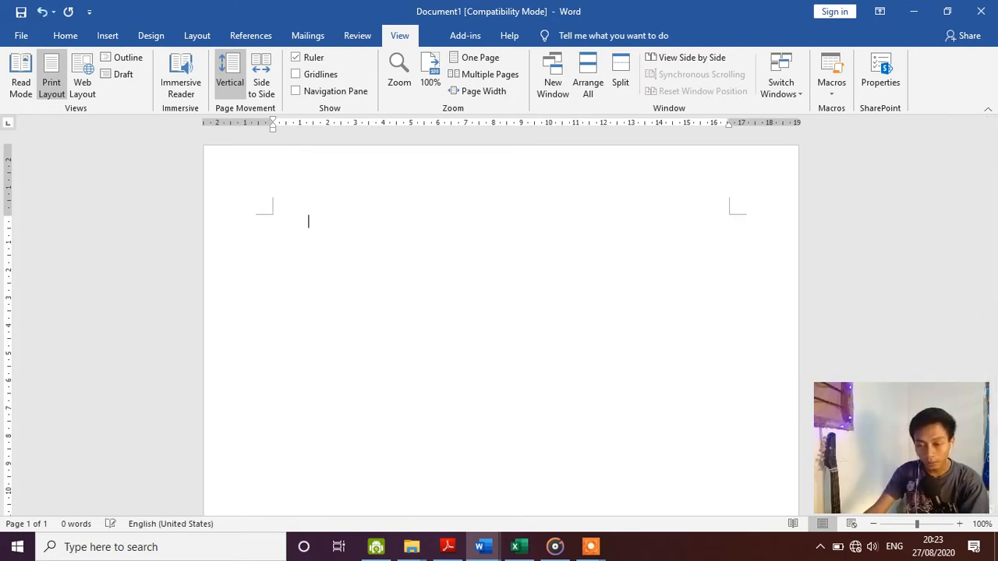
text(sask)
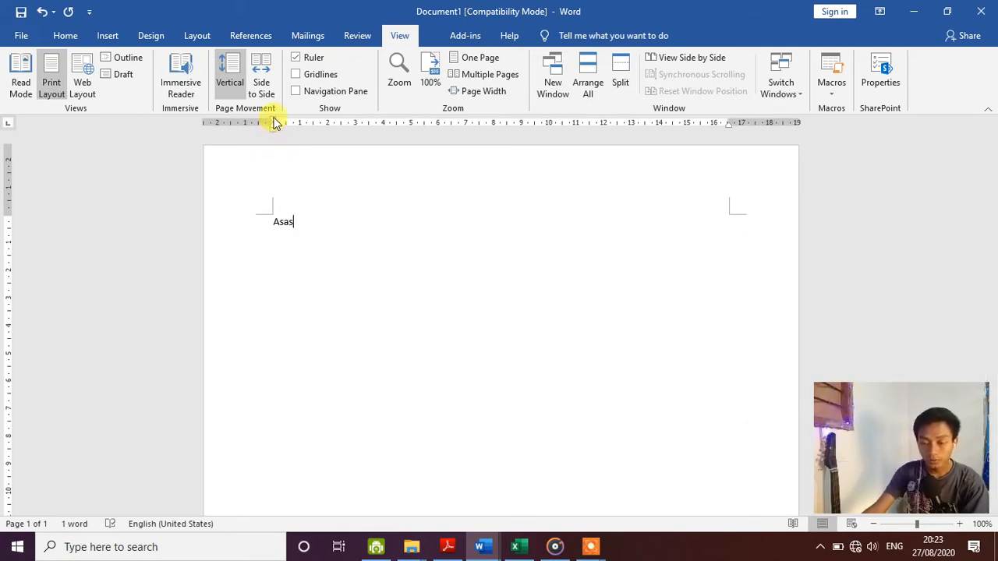
drag(272, 123, 299, 123)
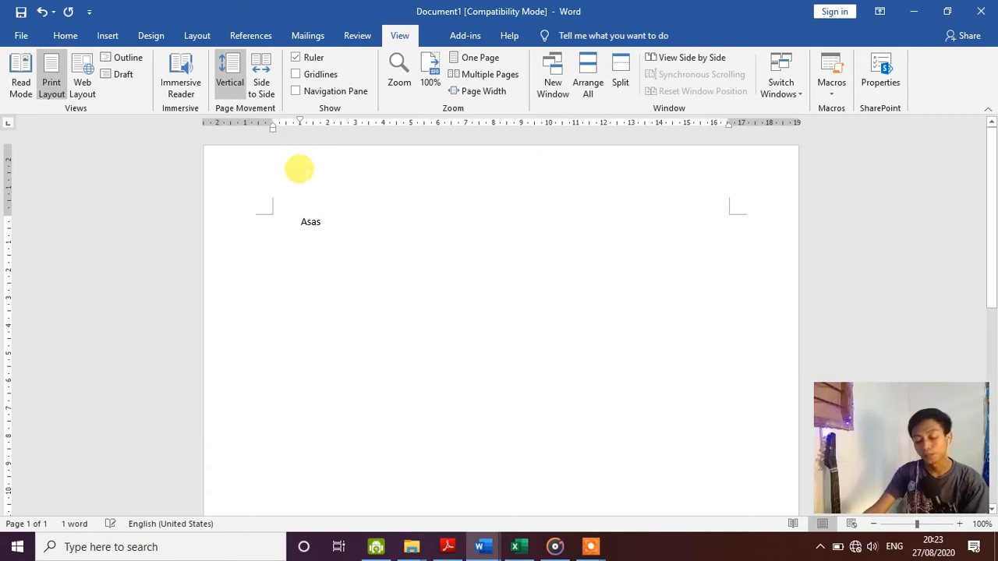
key(ctrl+z)
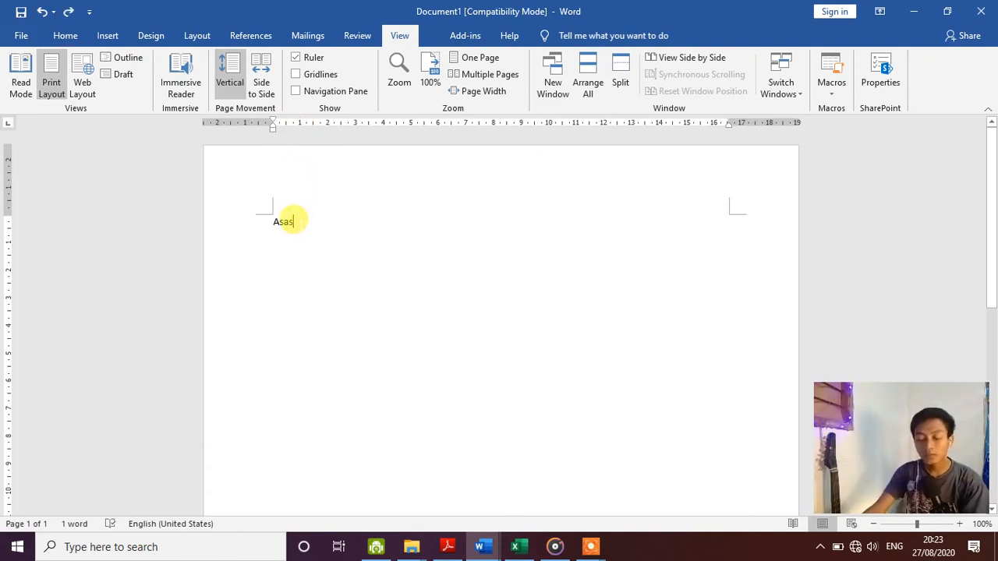
double_click(291, 220)
key(BackSpace)
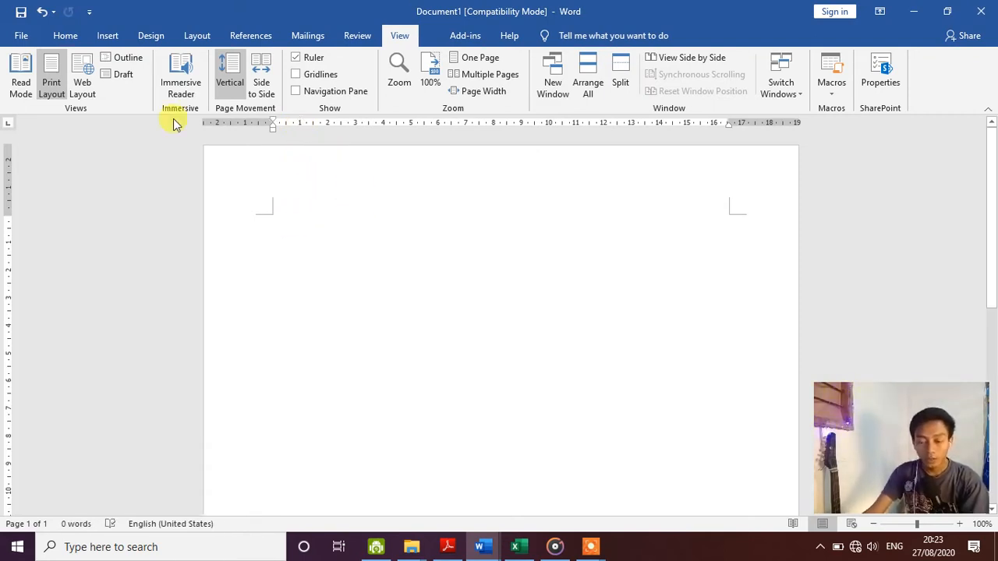
click(21, 74)
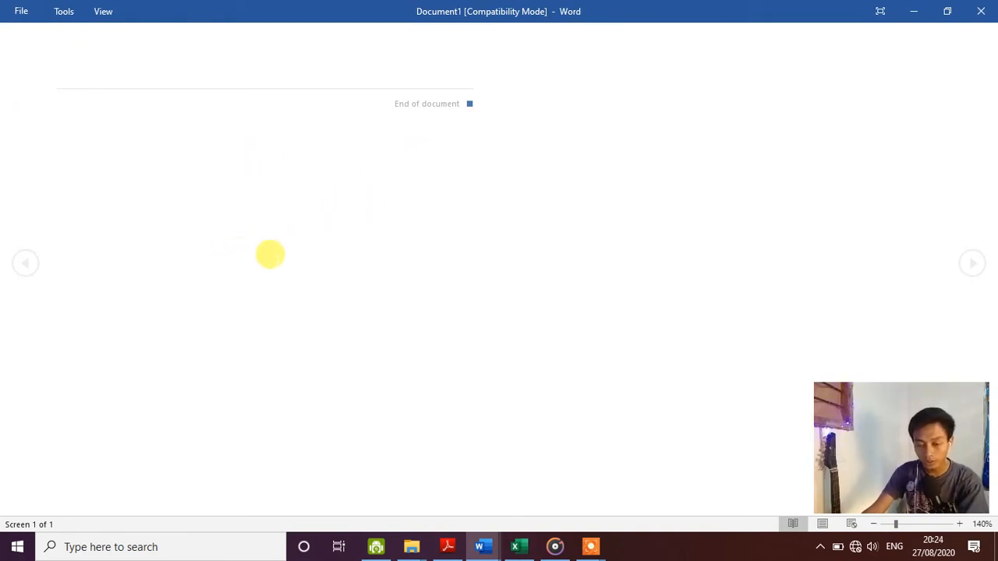
key(Escape)
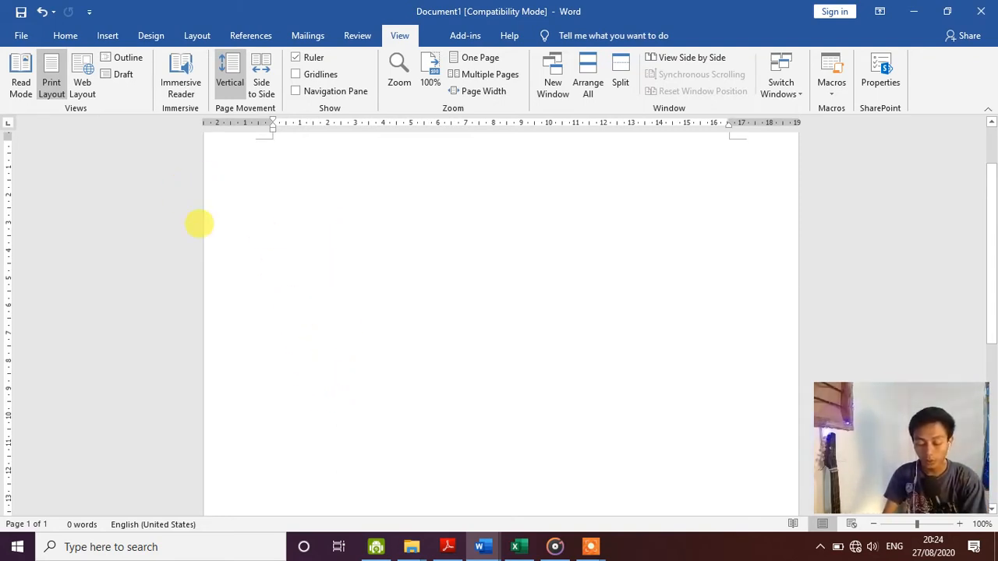
- Type the lines Teknologi, Informasi and Dan Komunikasi, and inspect them in Outline view
text(Teknologi)
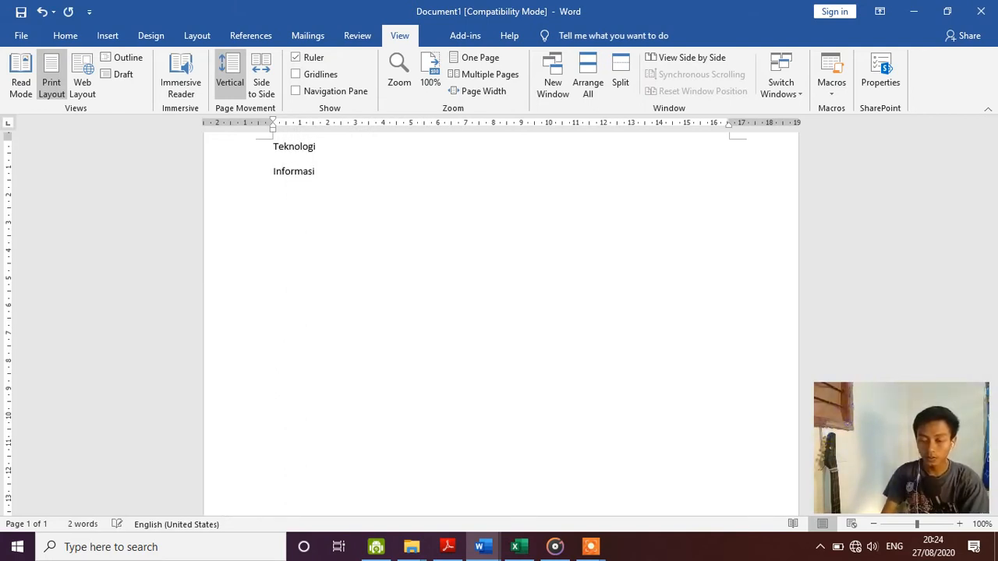
click(131, 61)
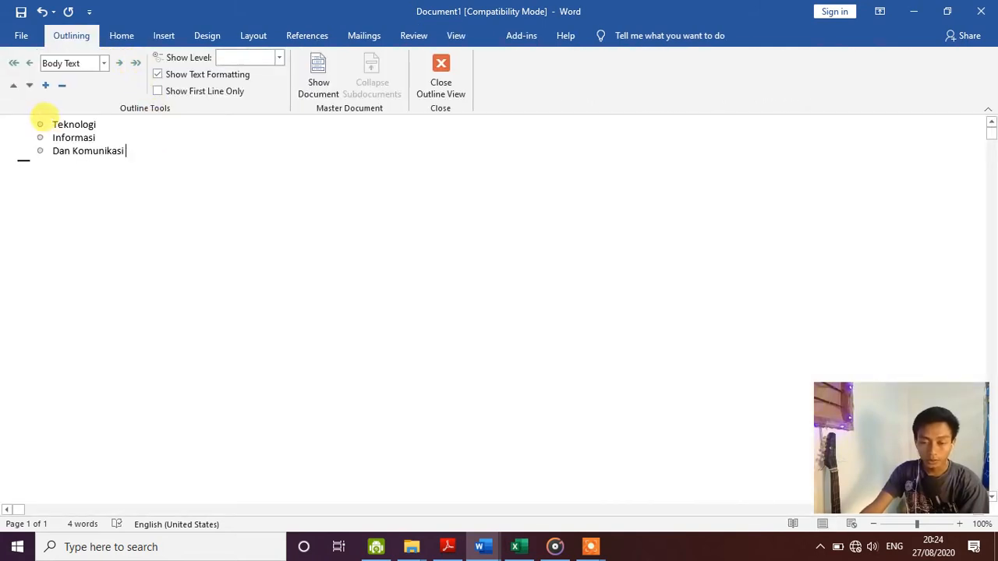
click(28, 123)
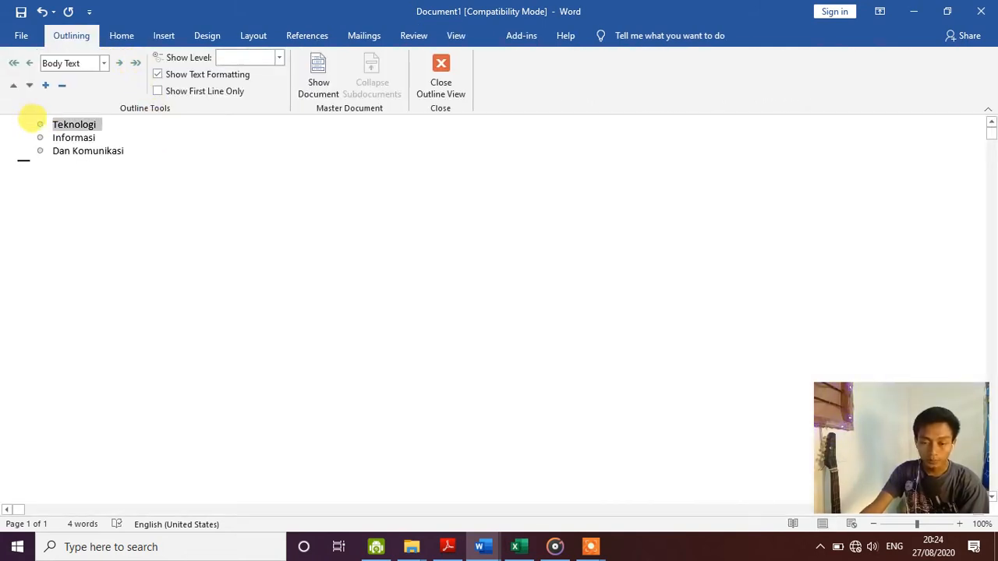
click(74, 137)
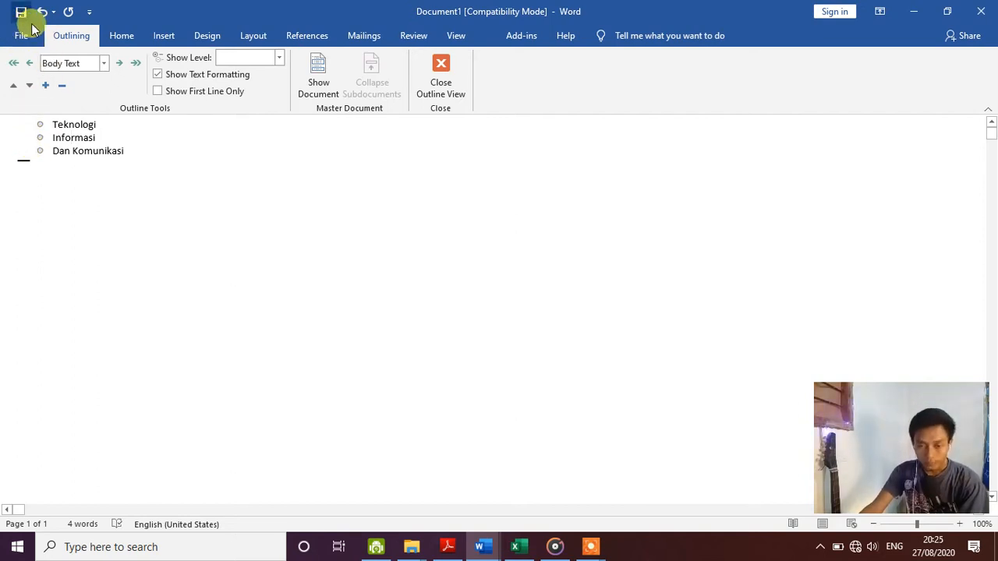
click(440, 74)
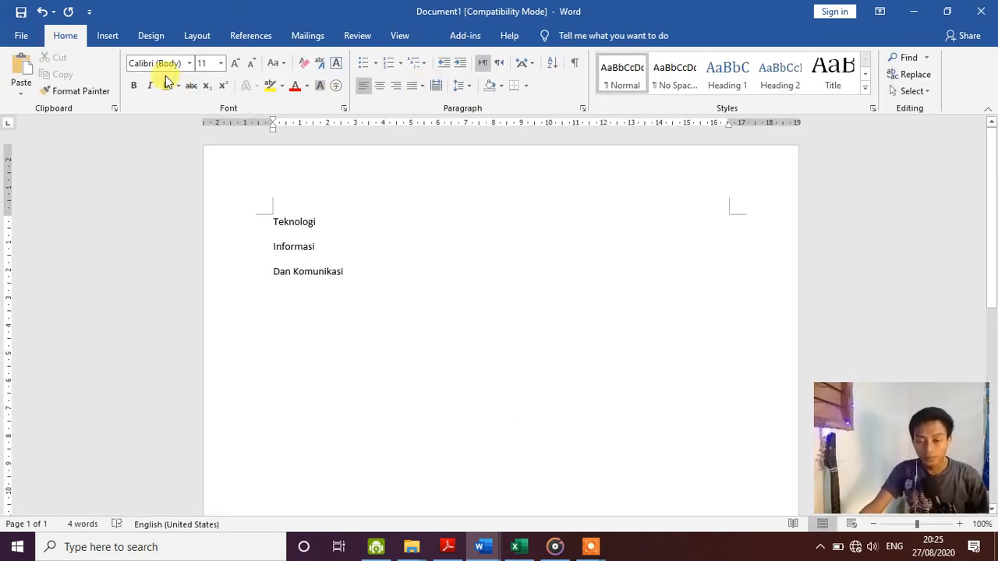
click(399, 39)
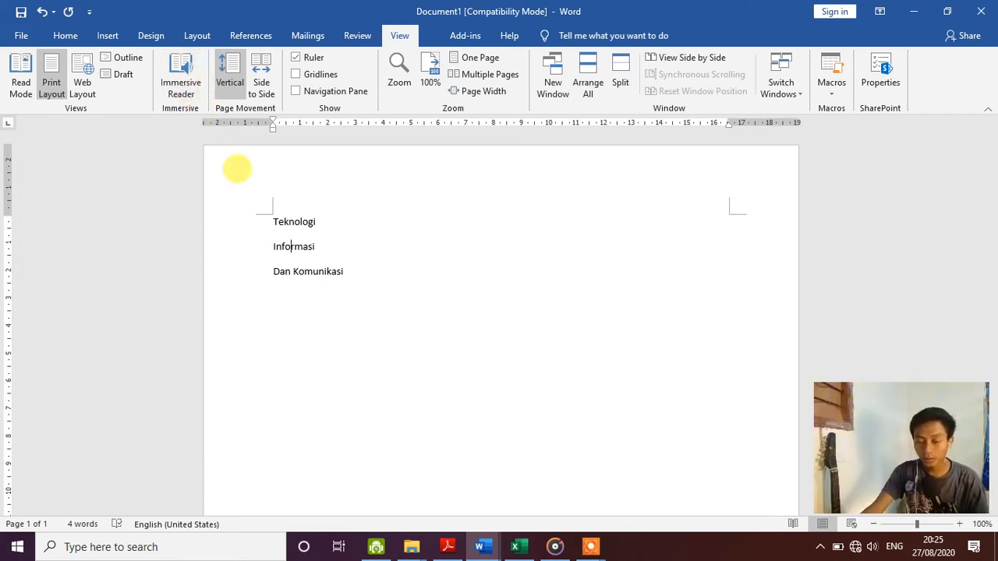
click(265, 217)
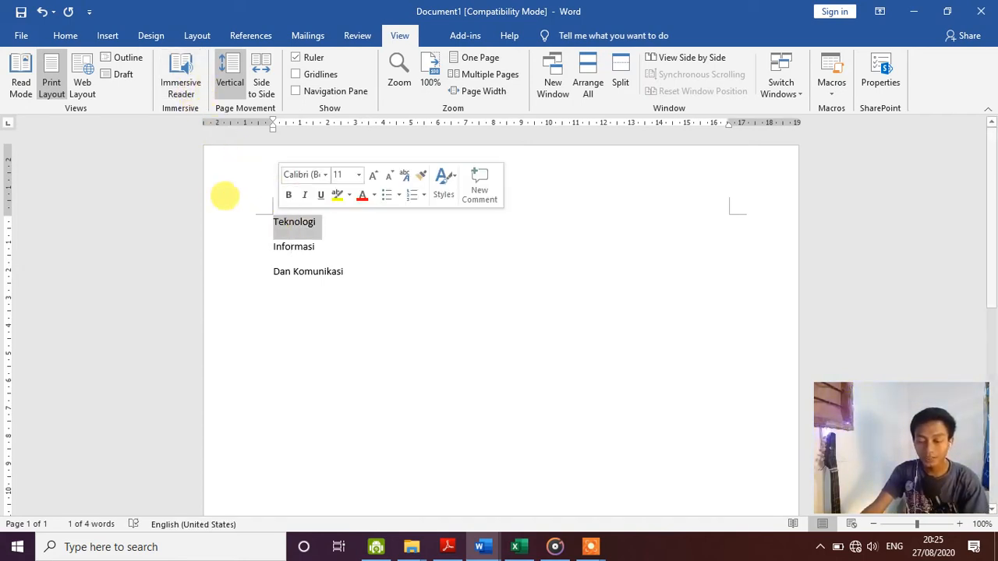
click(181, 74)
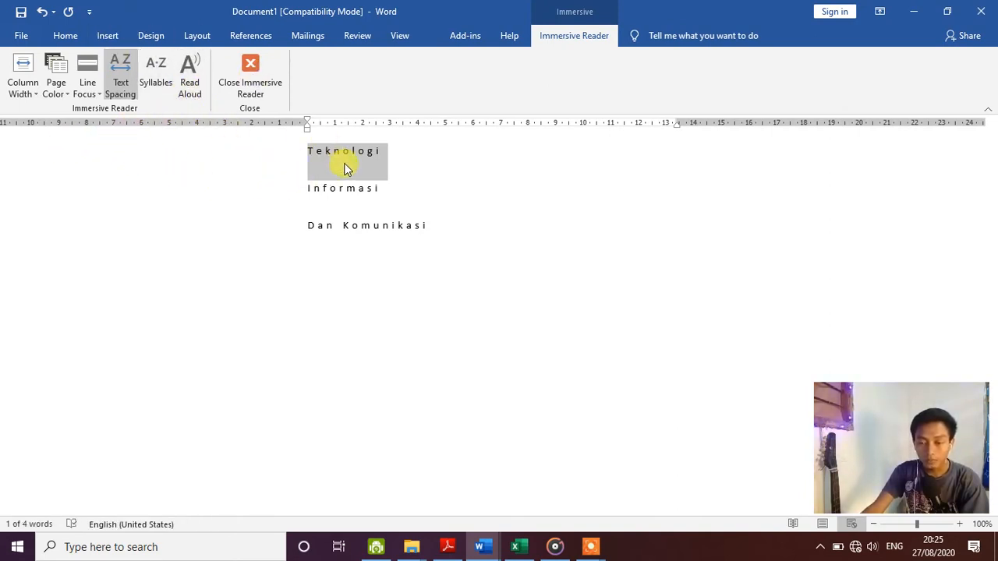
click(185, 84)
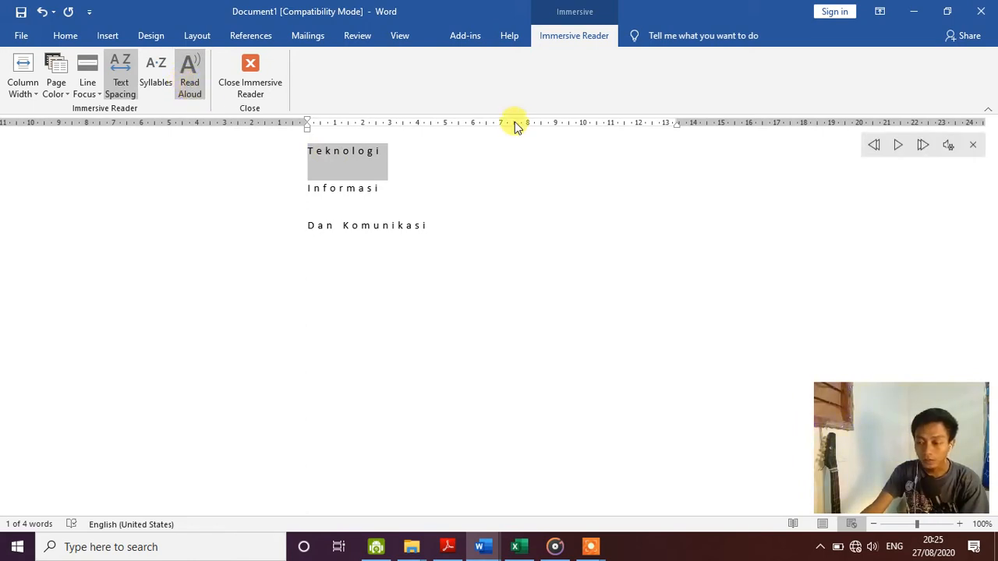
click(949, 145)
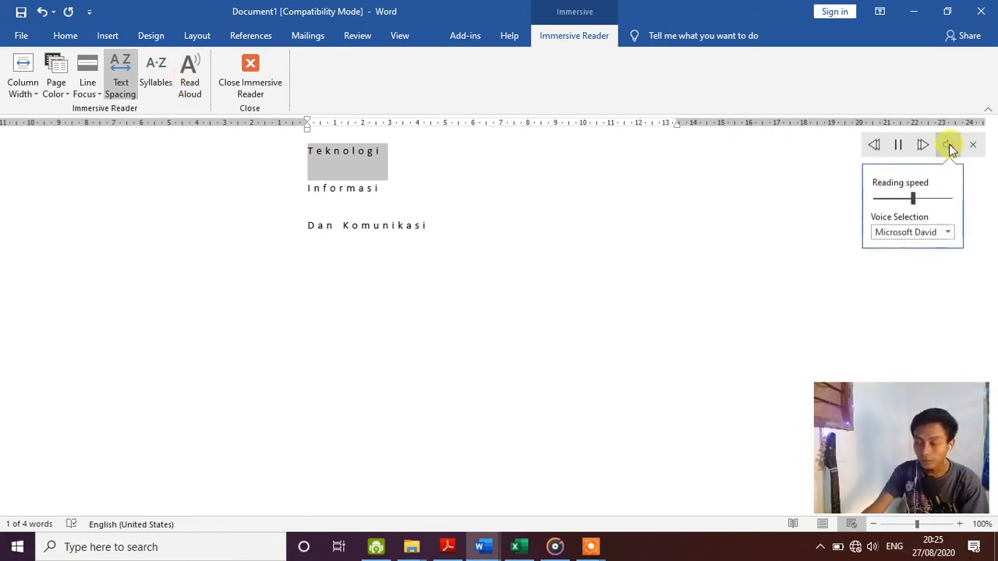
click(902, 148)
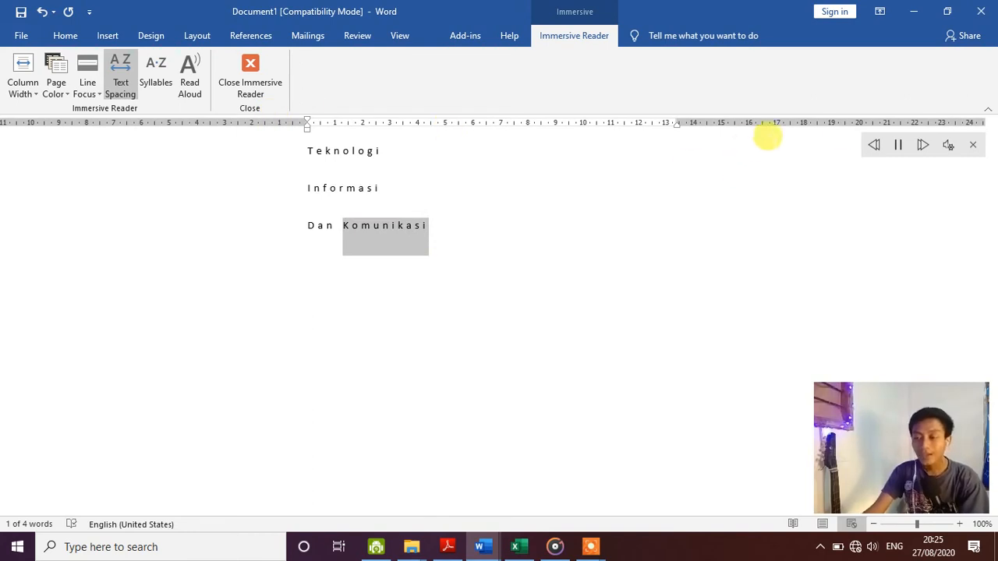
click(972, 152)
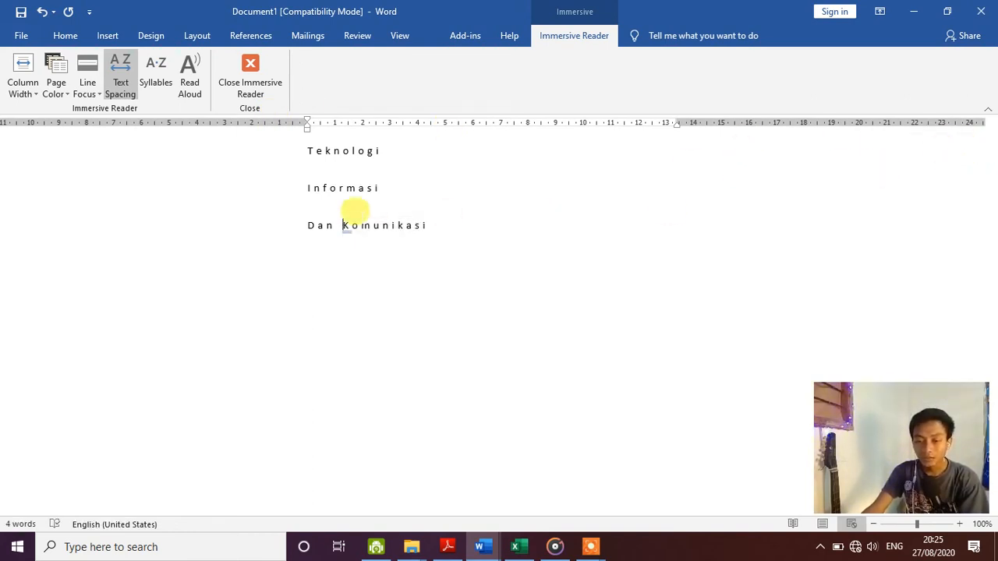
click(250, 69)
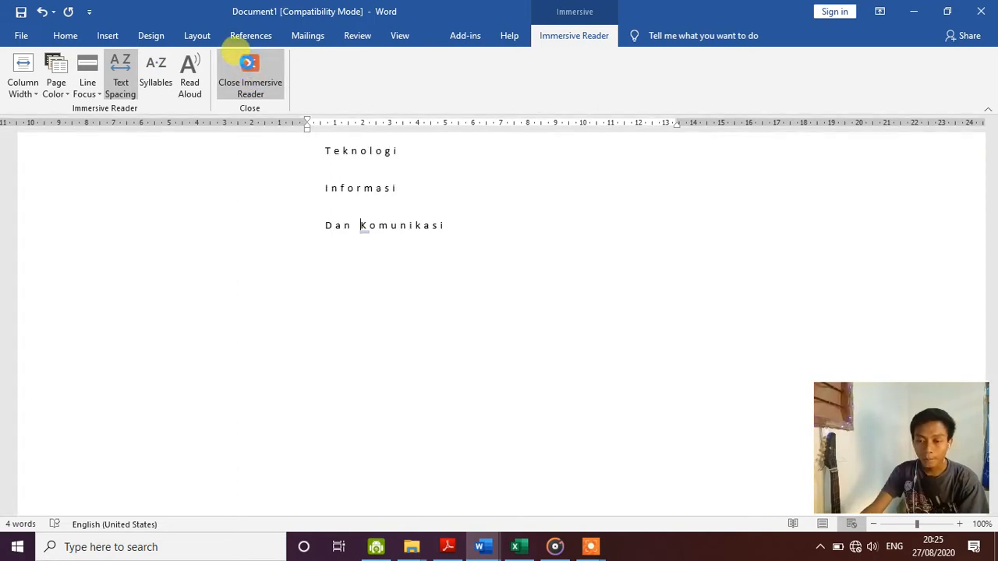
click(394, 39)
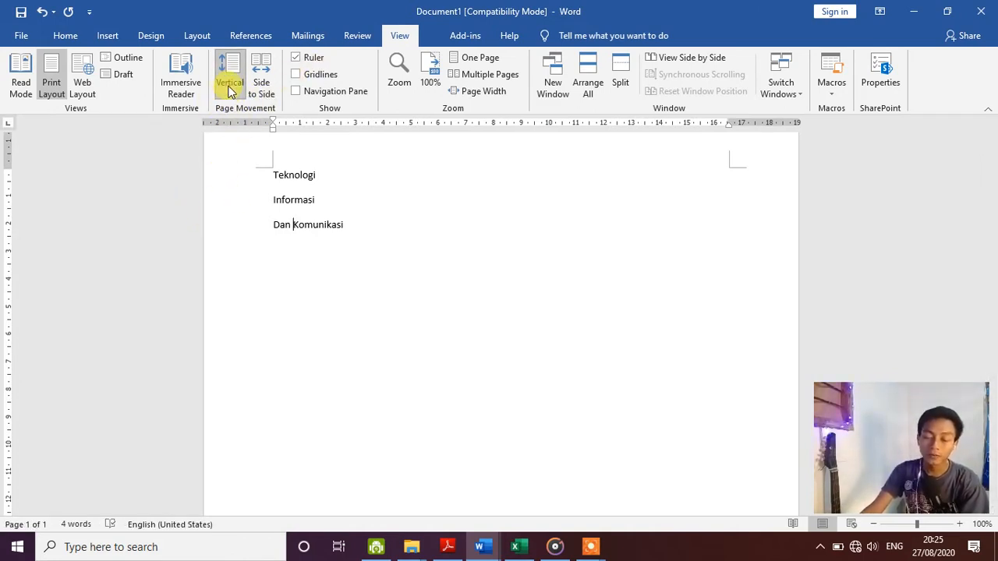
scroll(355, 218, down, 3)
scroll(355, 217, up, 4)
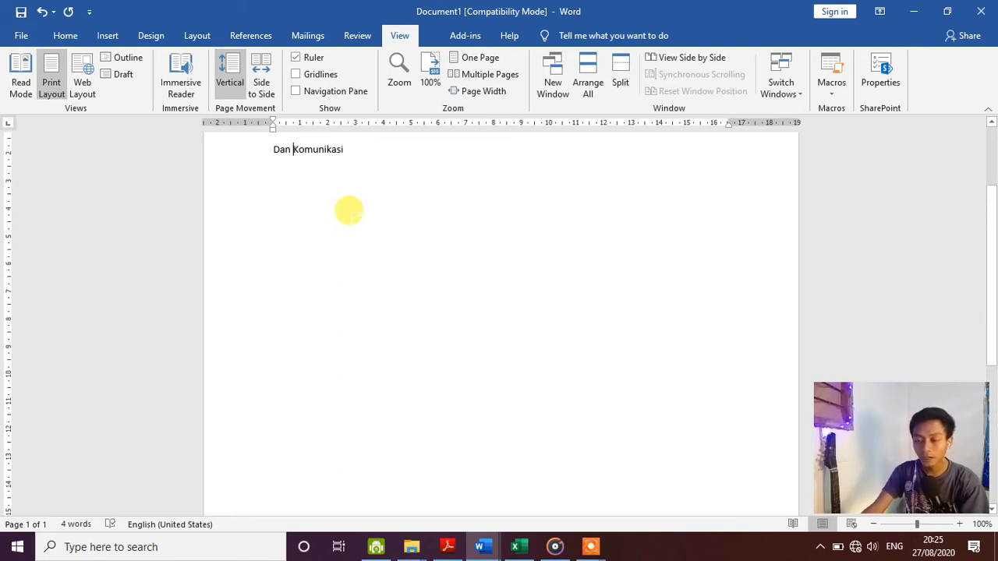
click(265, 74)
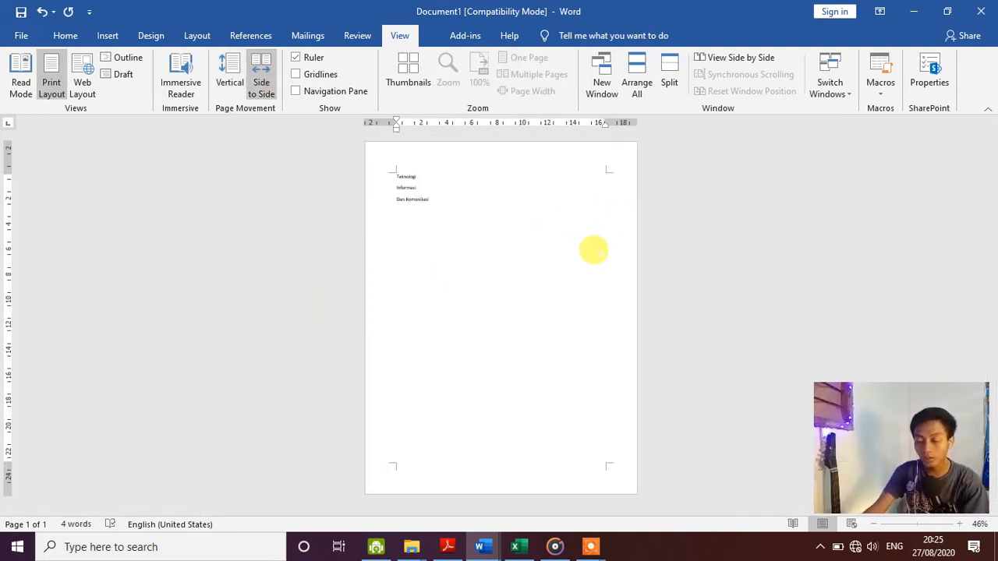
key(ctrl+Return)
key(ctrl+Return)
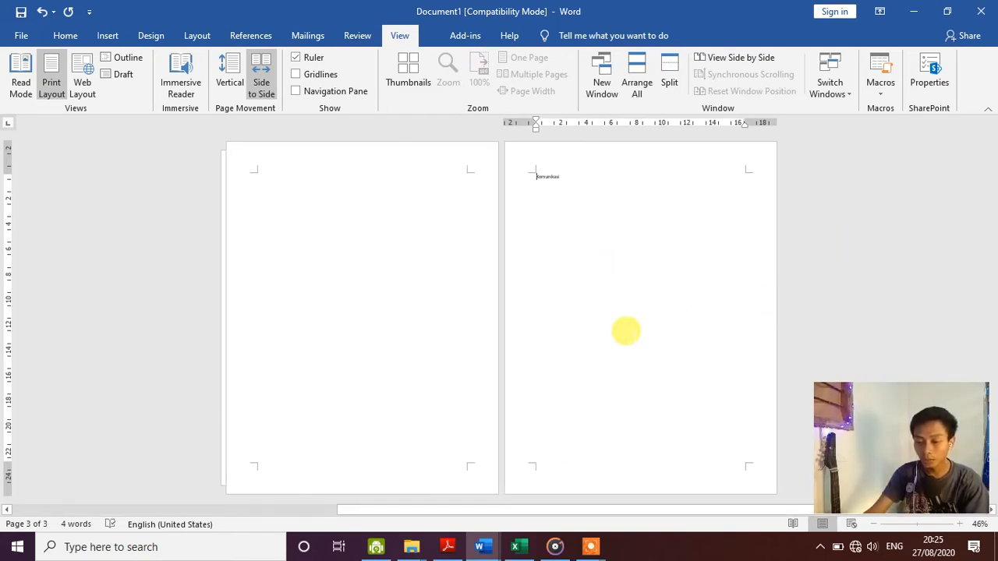
scroll(626, 329, up, 2)
scroll(567, 299, down, 2)
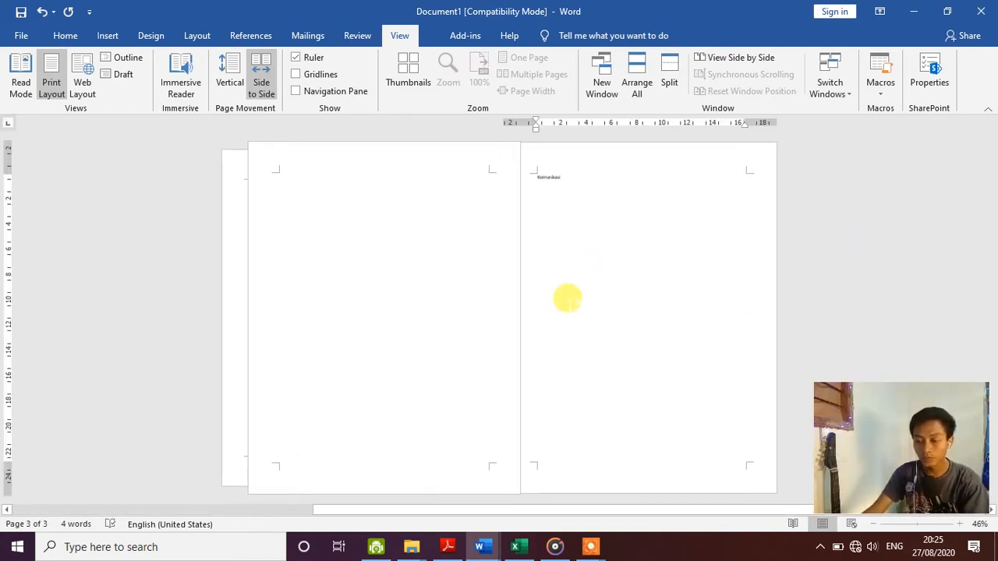
scroll(567, 299, up, 2)
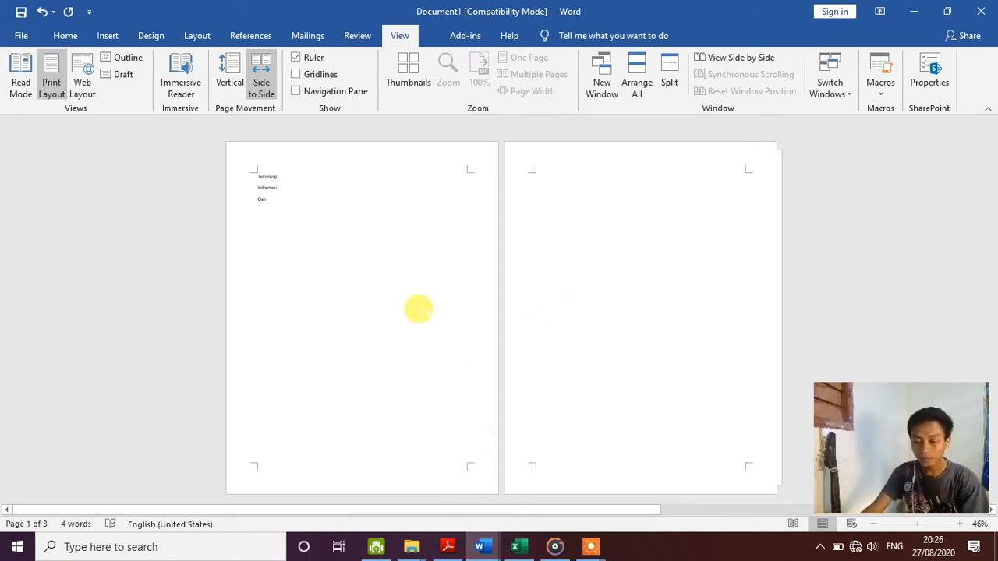
key(BackSpace)
click(234, 89)
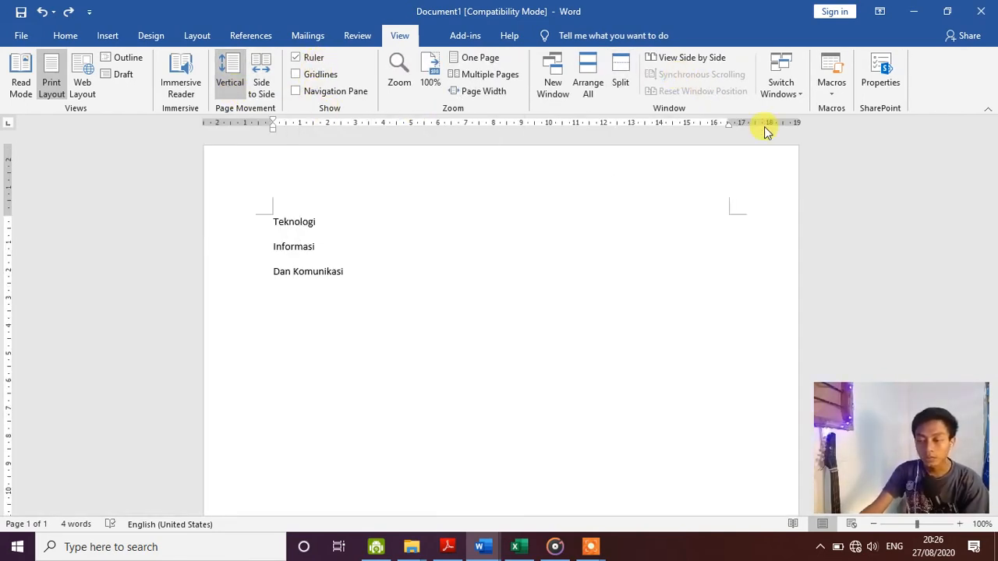
click(320, 75)
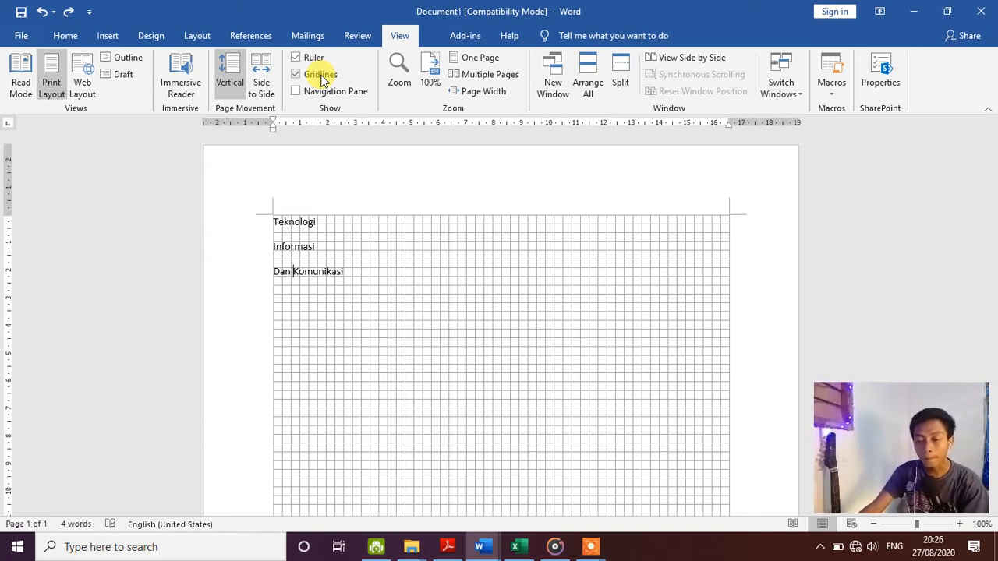
click(320, 77)
click(332, 92)
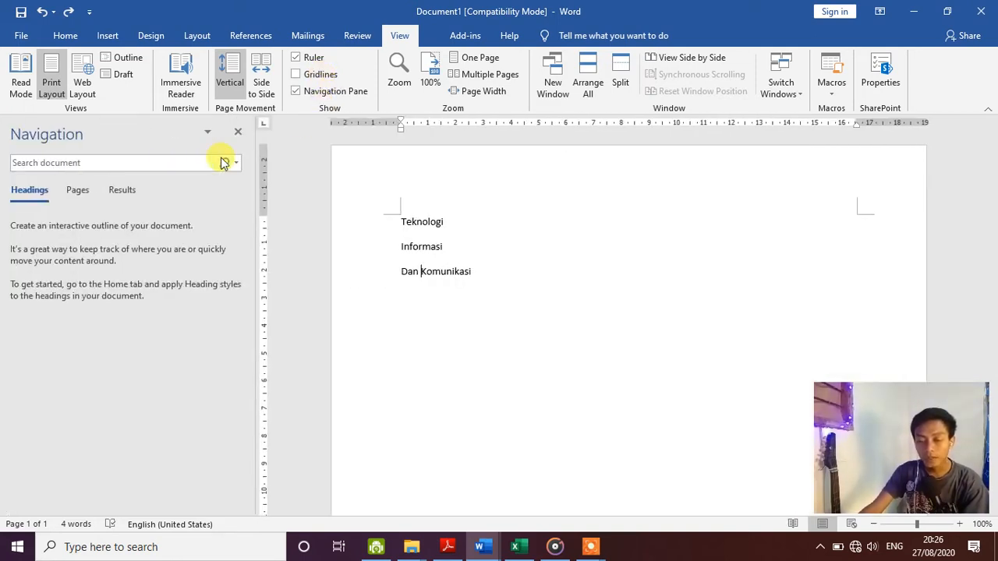
click(78, 191)
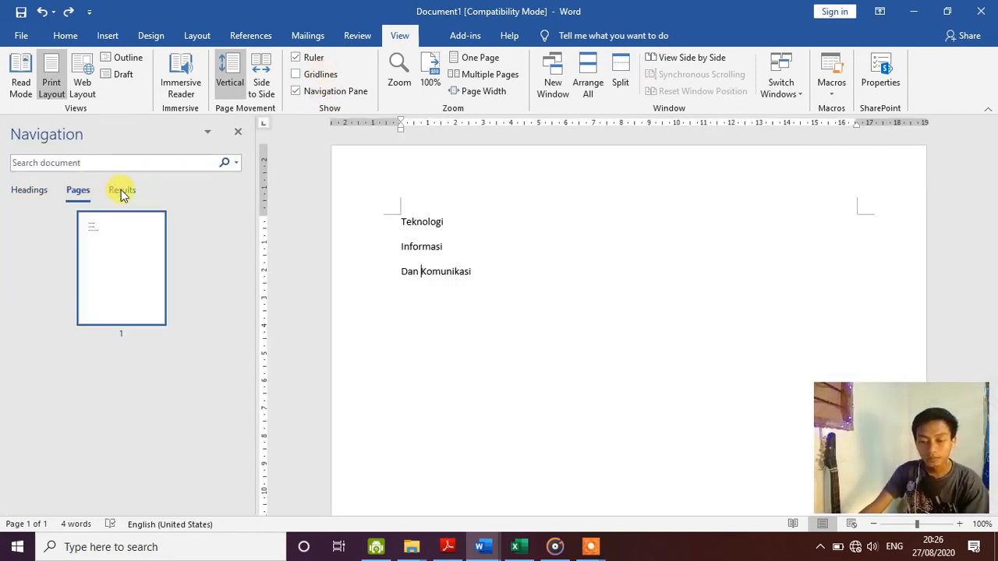
click(121, 192)
click(85, 191)
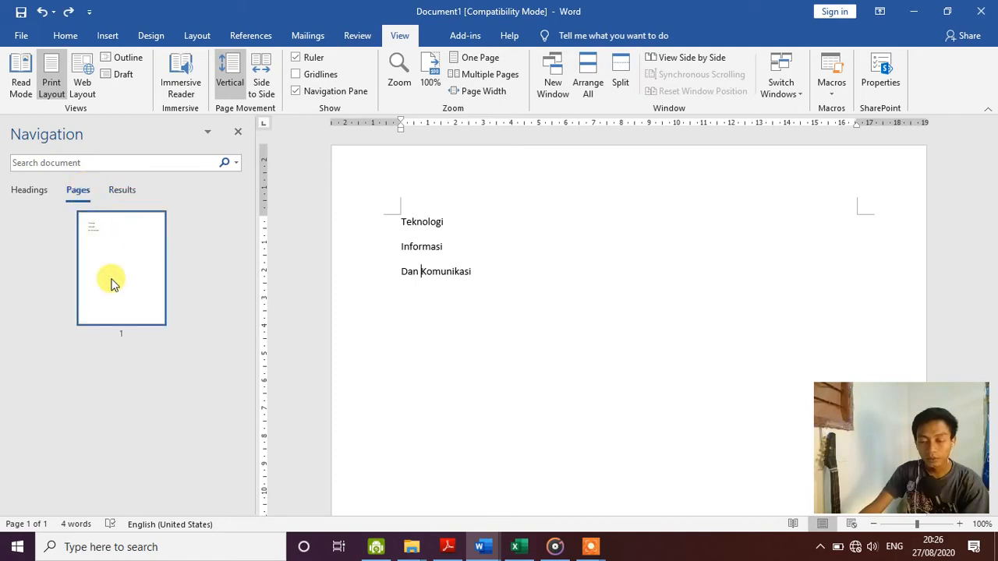
click(319, 92)
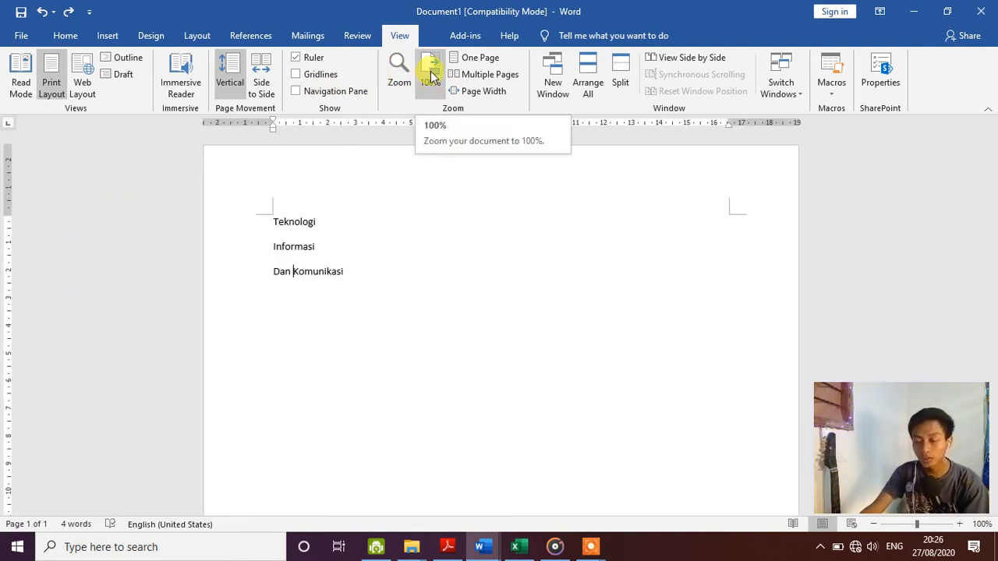
- Try One Page, Multiple Pages and Page Width zoom, then open a New Window of the document
click(489, 62)
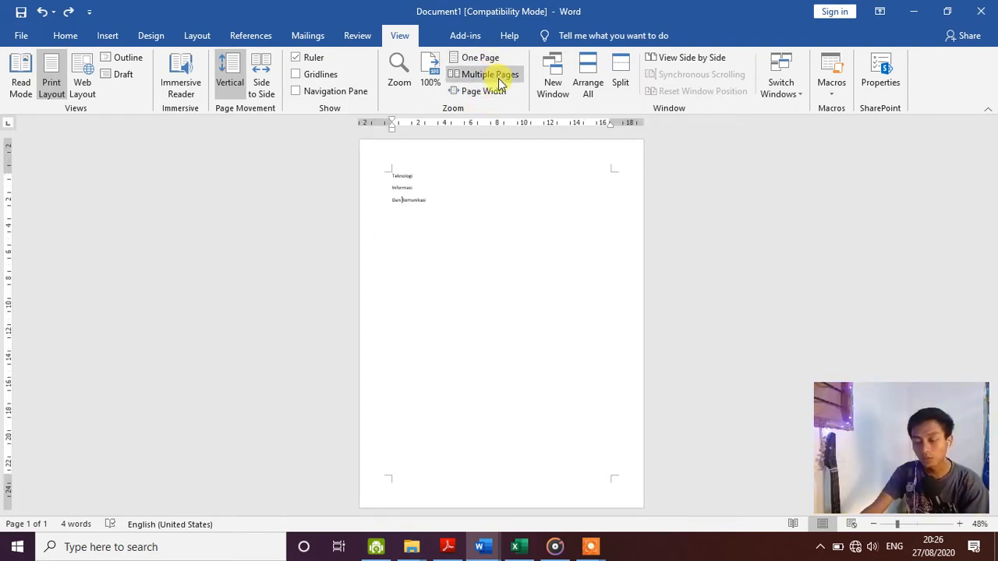
click(497, 75)
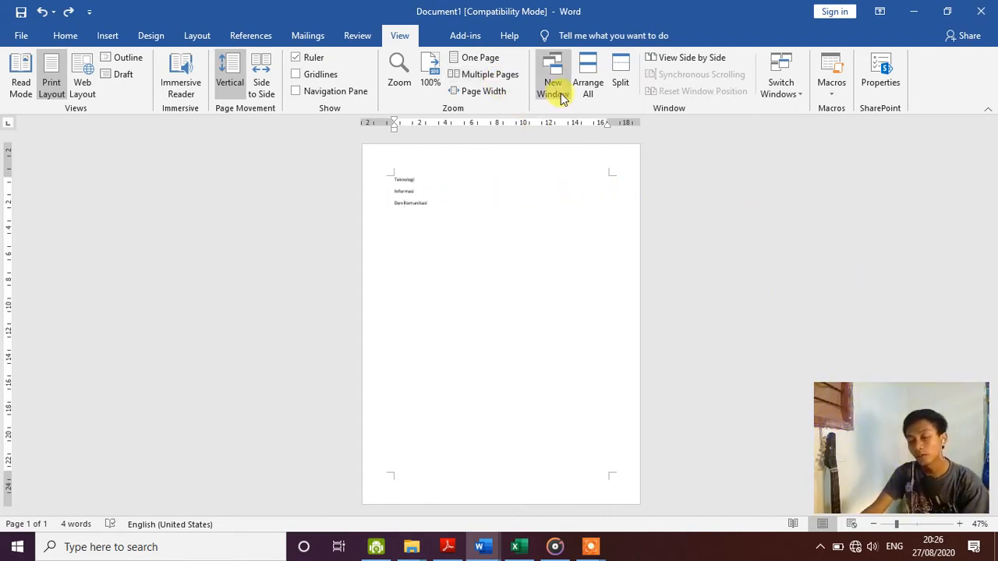
click(485, 95)
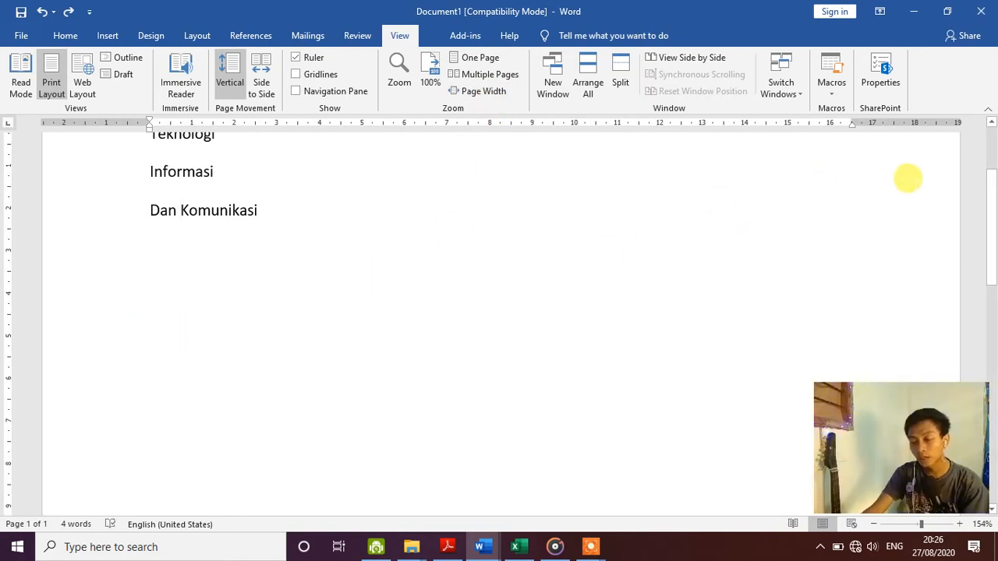
click(556, 81)
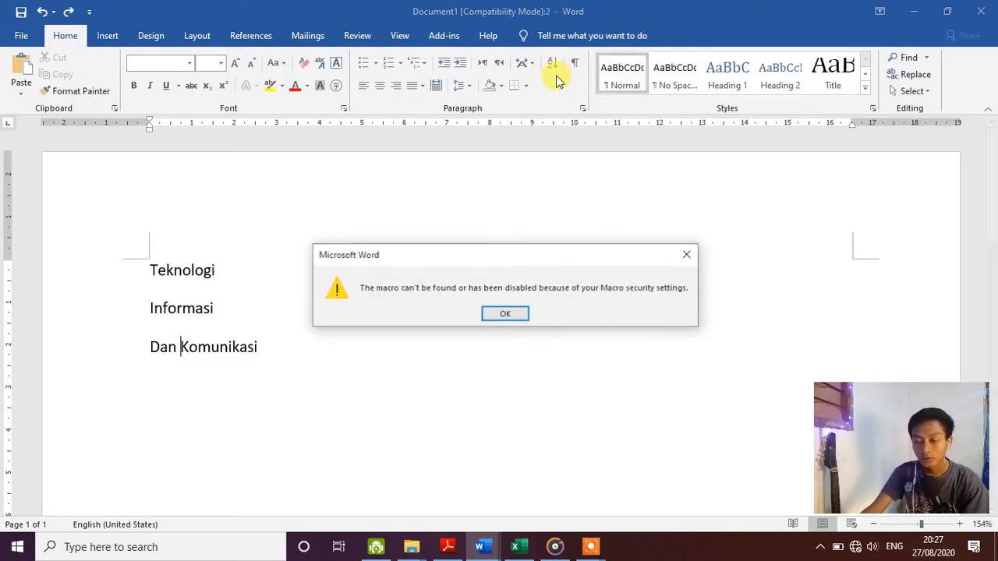
- Dismiss the macro warning, tile both windows with Arrange All, and close the second window
click(510, 314)
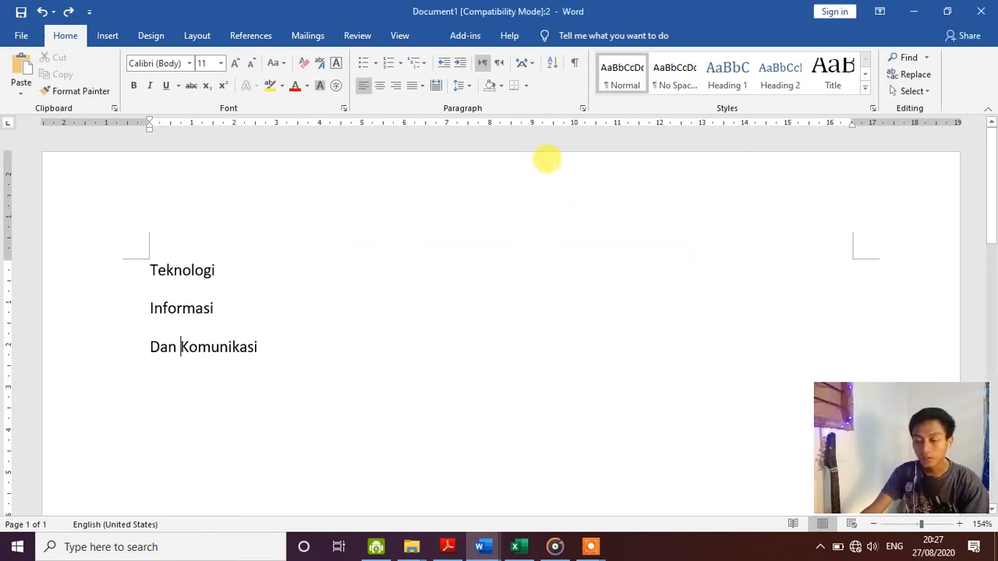
click(402, 36)
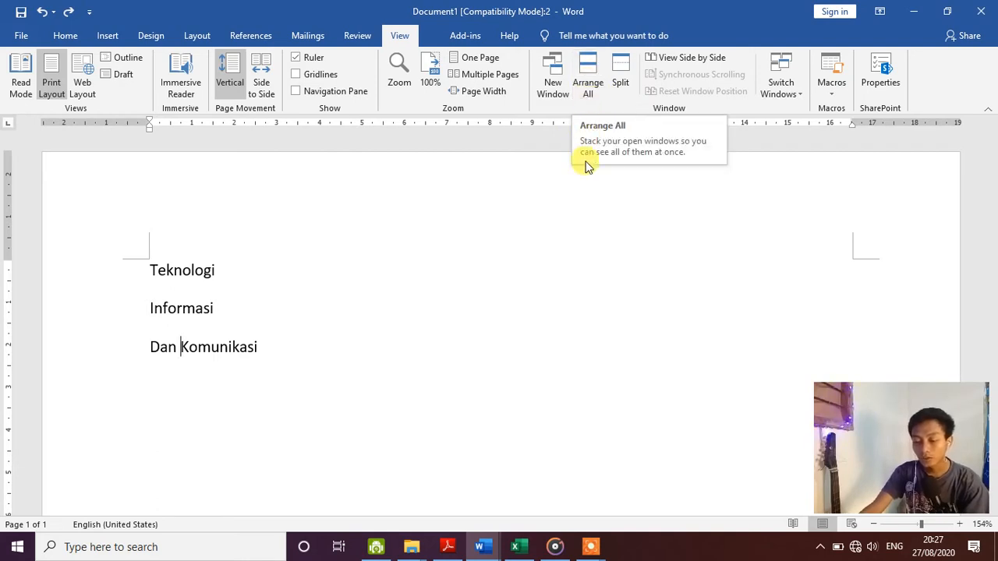
click(451, 226)
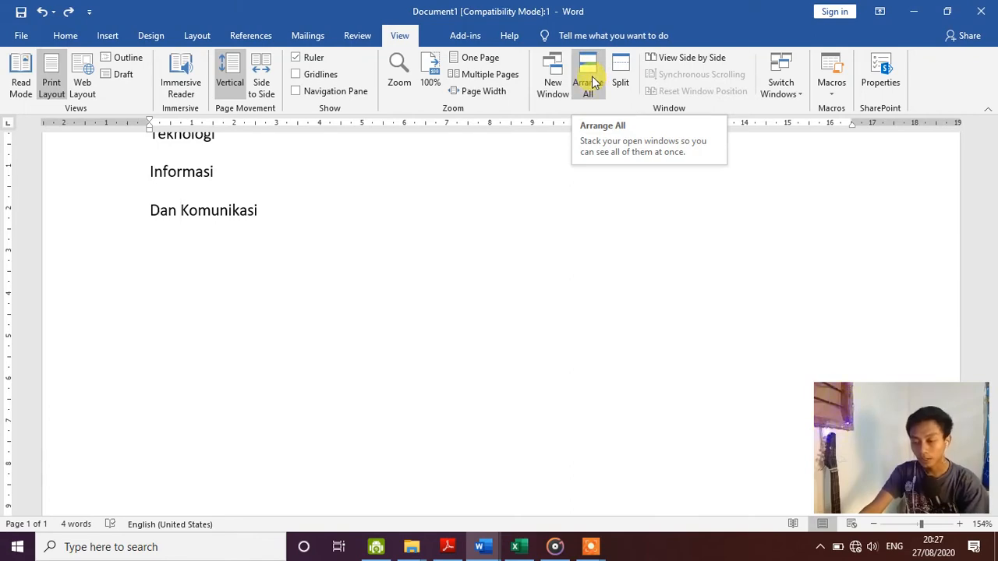
click(591, 82)
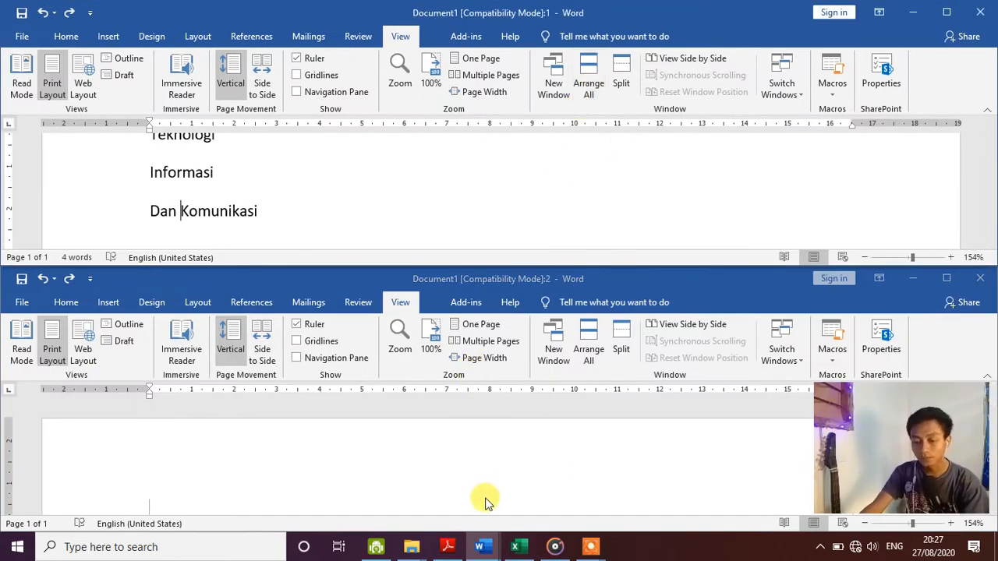
scroll(485, 501, down, 5)
scroll(484, 480, up, 4)
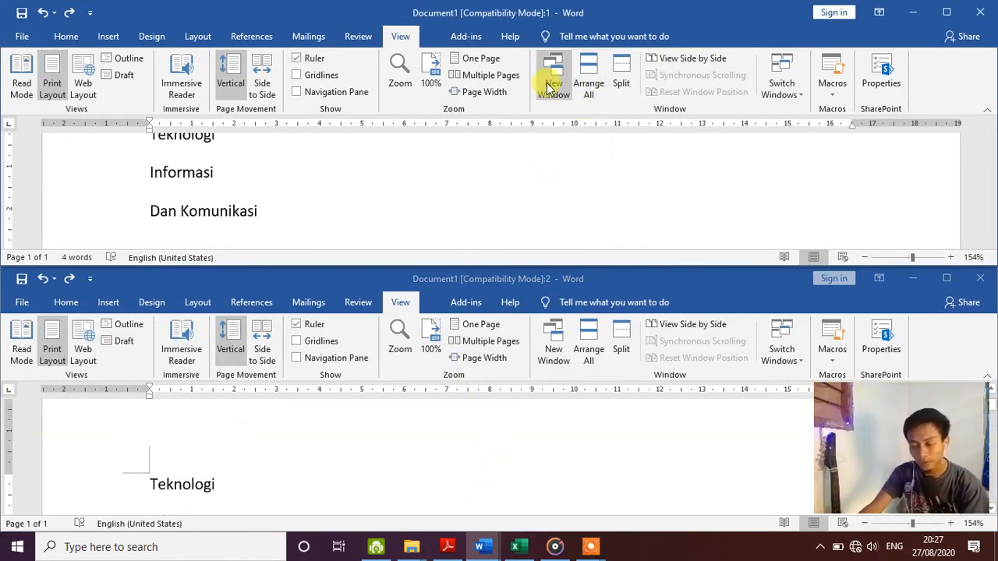
click(980, 278)
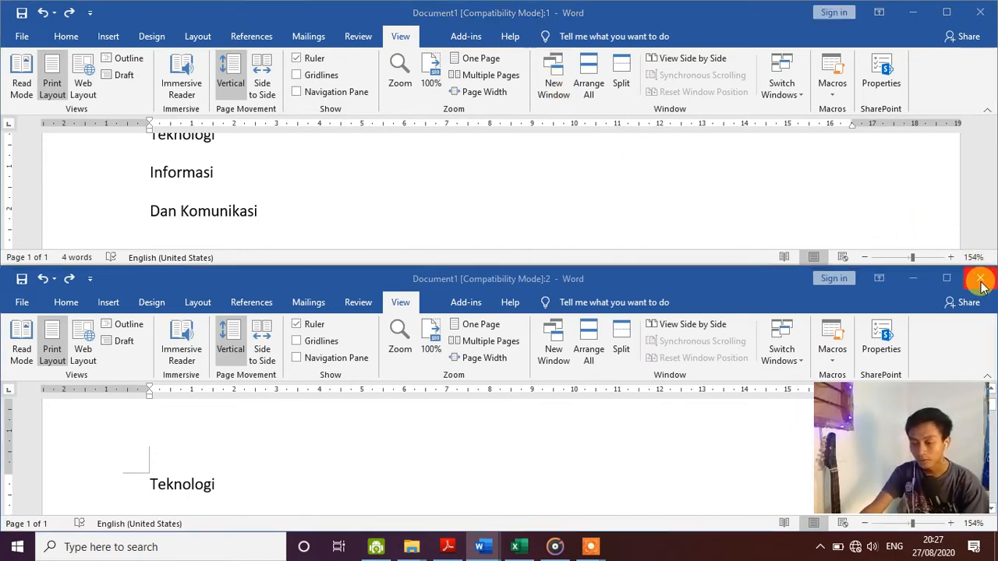
- Open another New Window, tile it with Arrange All, and close it again
click(563, 78)
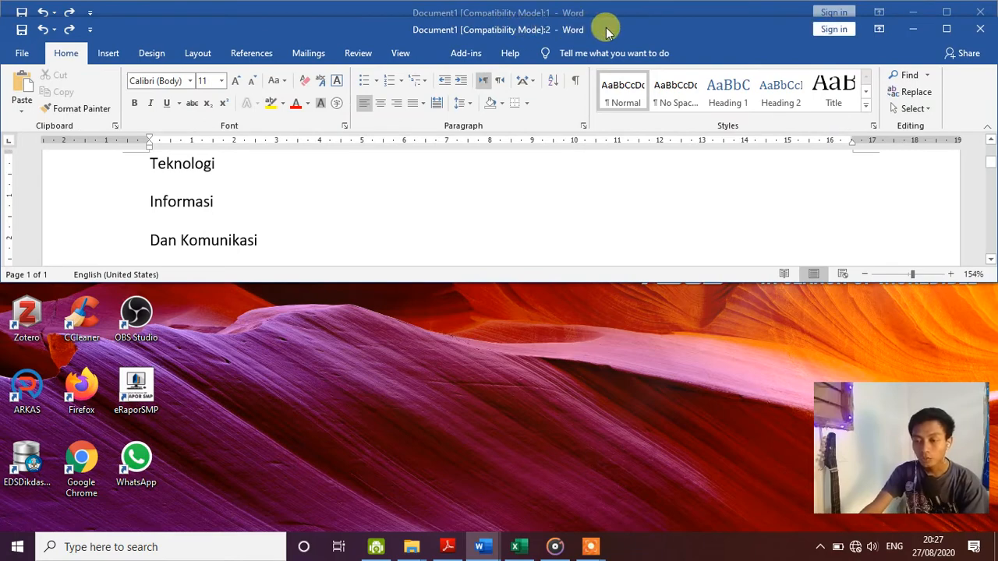
drag(601, 28, 616, 282)
scroll(361, 439, up, 3)
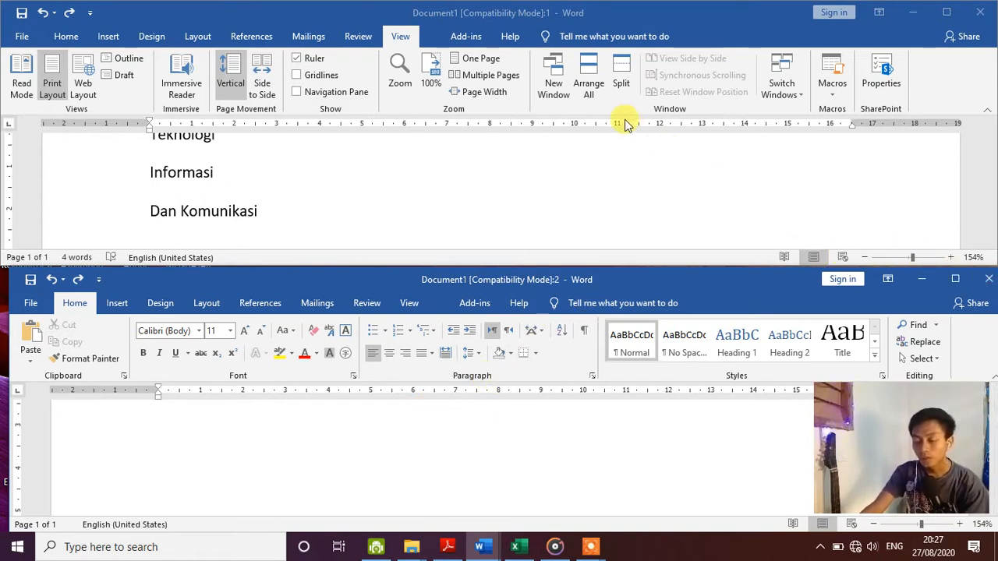
click(593, 69)
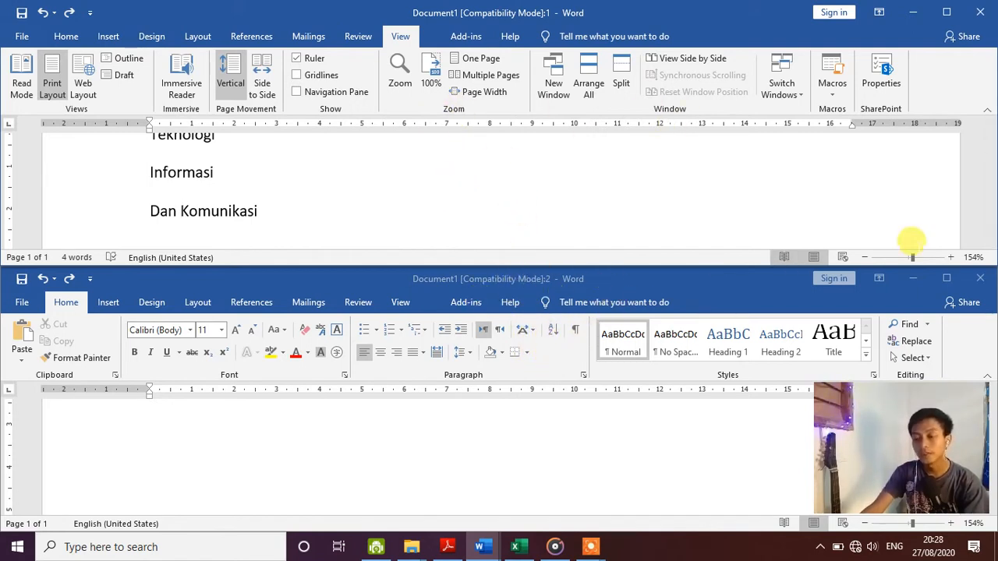
click(980, 278)
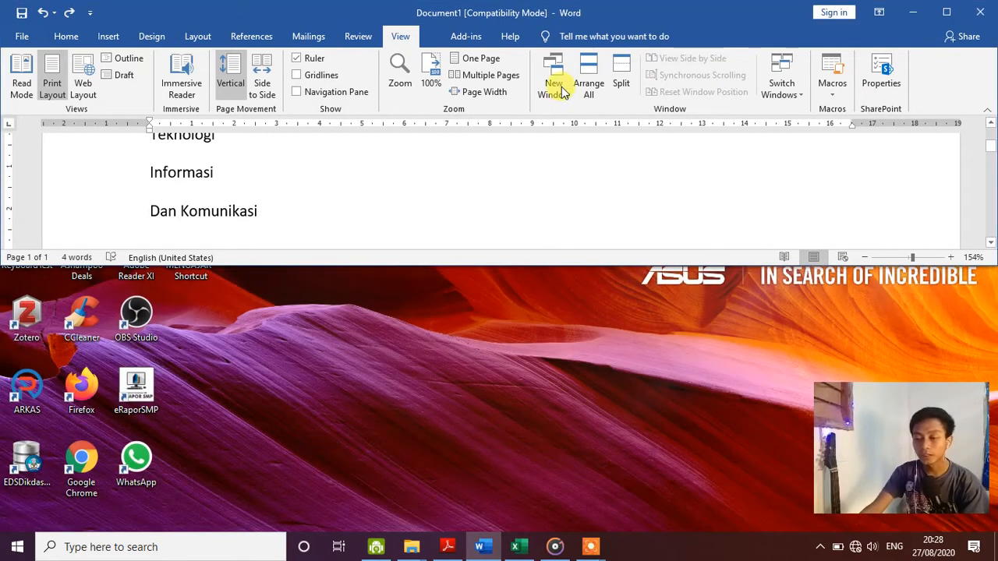
- Maximize the Word window, split the document into two panes, then remove the split
click(949, 11)
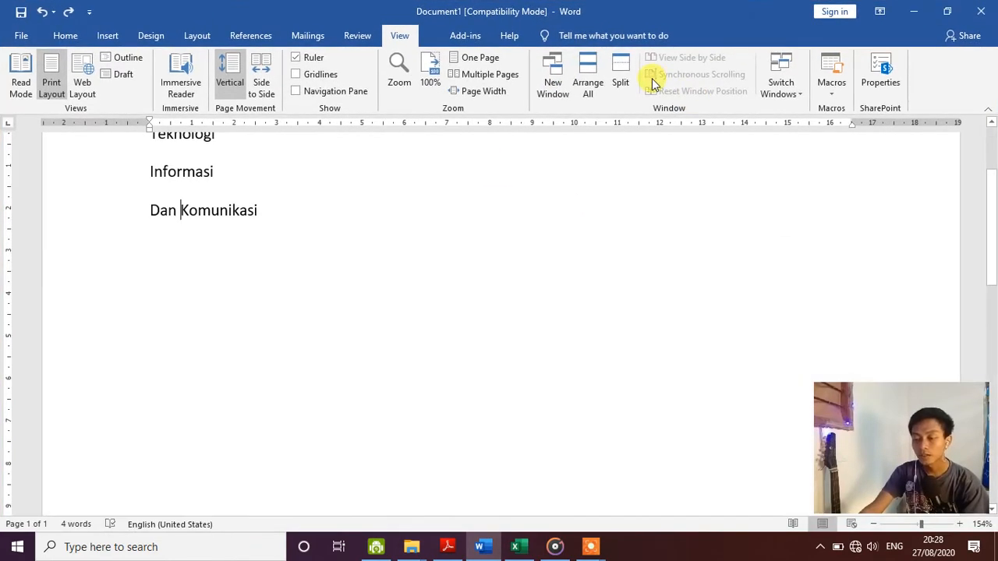
click(623, 74)
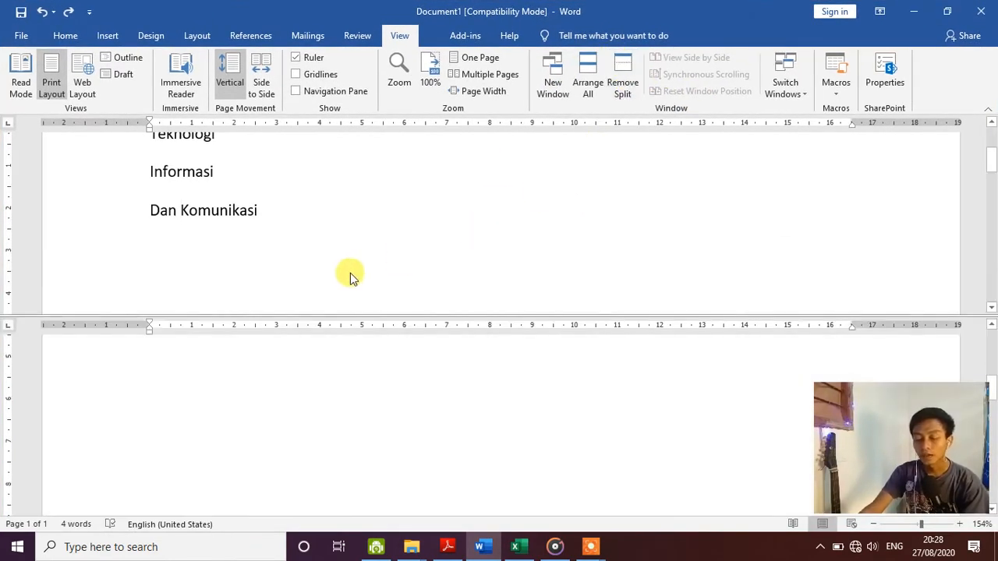
scroll(353, 400, up, 3)
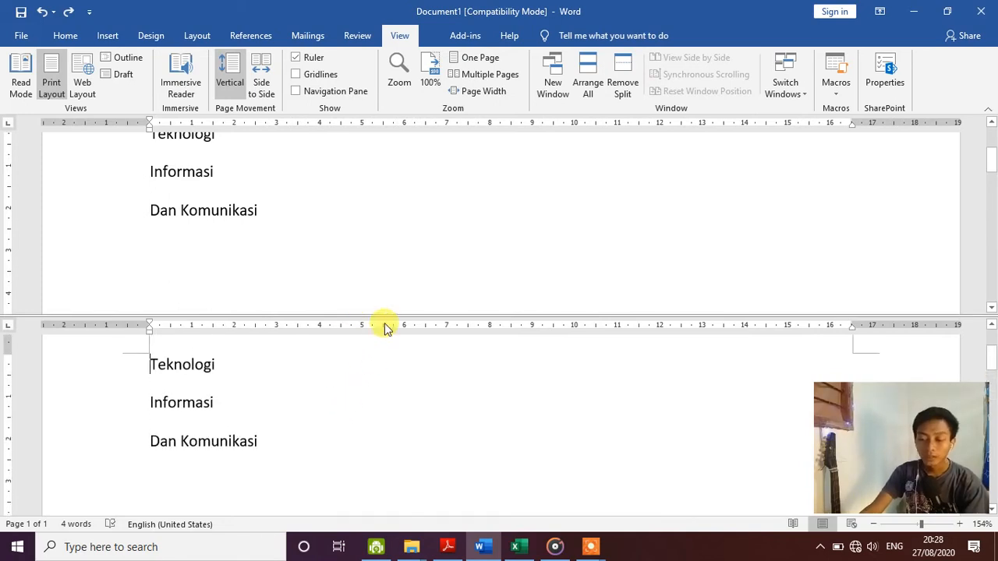
scroll(393, 269, up, 1)
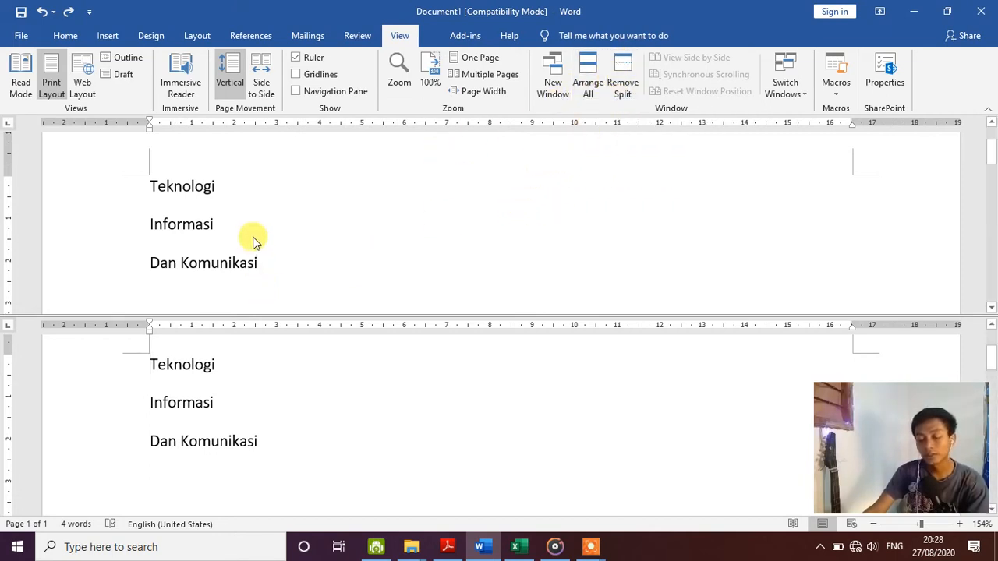
scroll(253, 237, down, 4)
scroll(254, 237, up, 5)
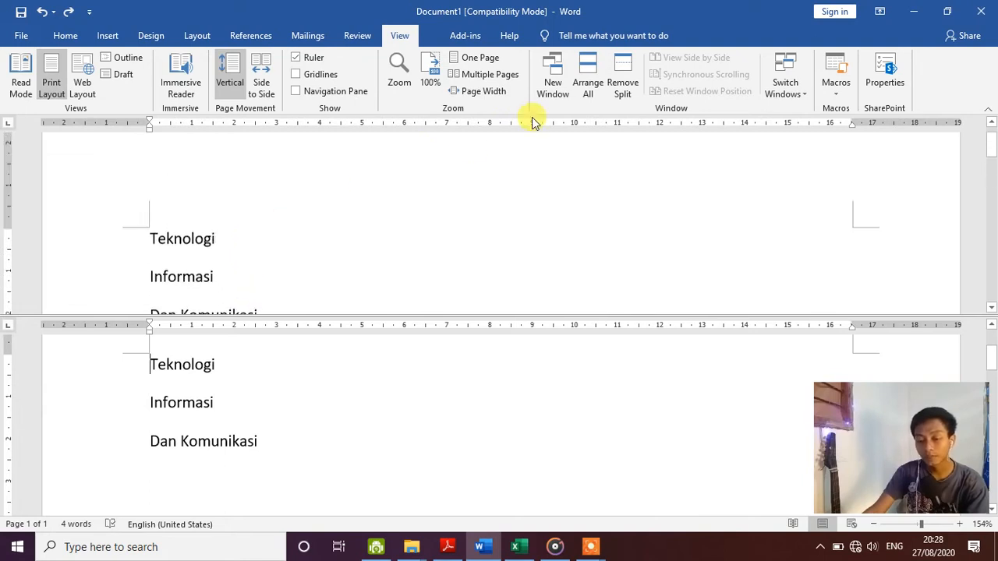
click(622, 82)
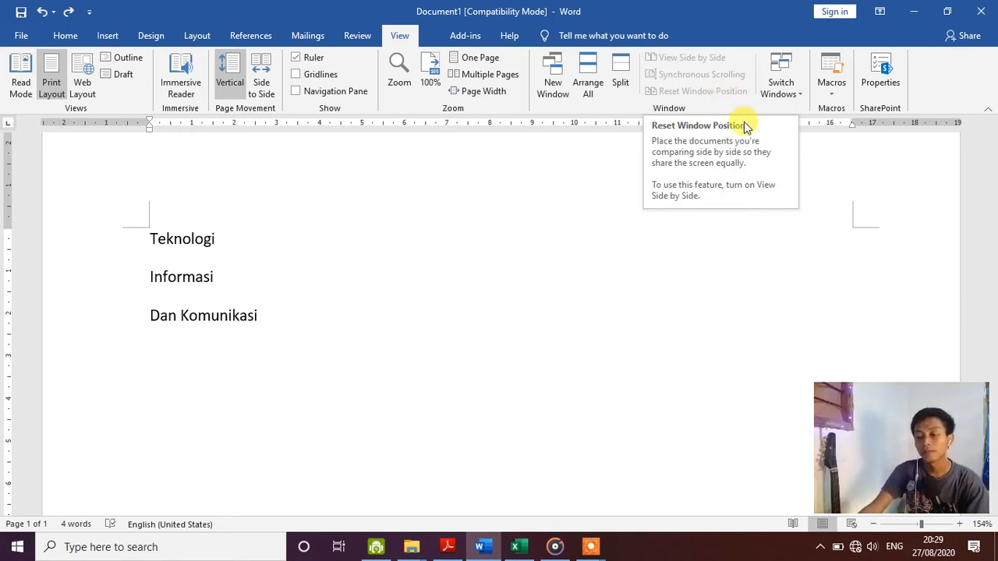
- Check the Switch Windows list, then create a new blank Document2 with Ctrl+N
click(801, 94)
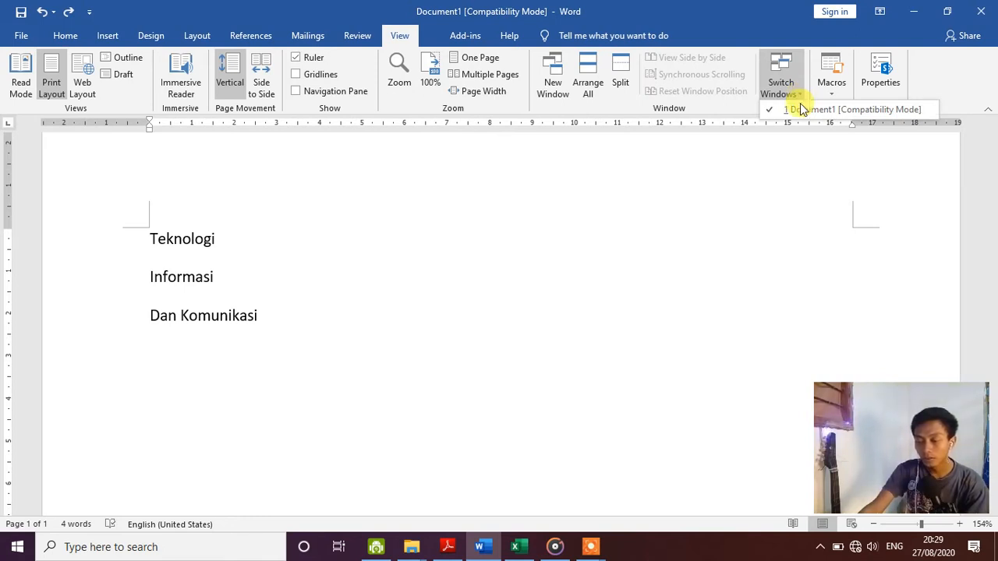
click(592, 380)
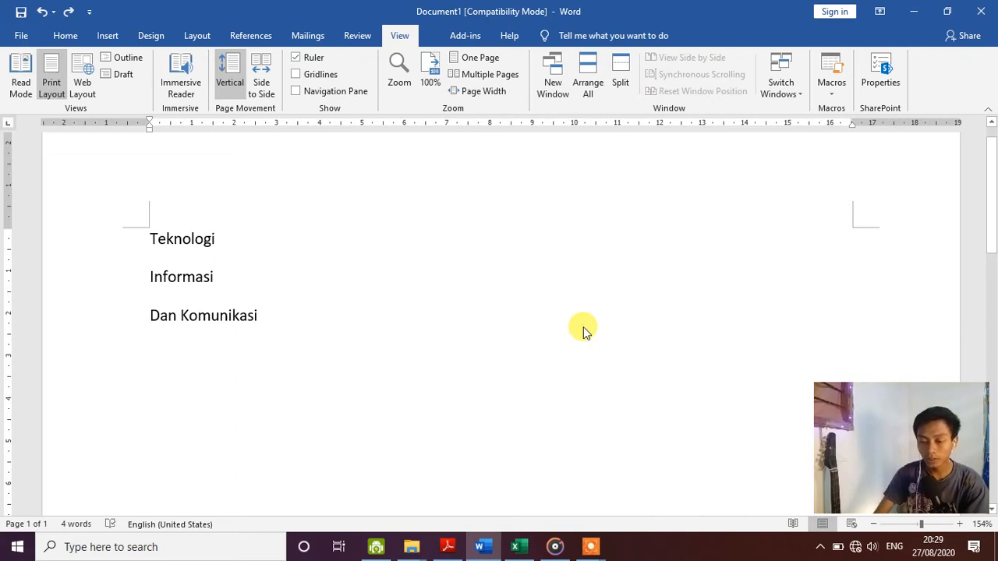
key(ctrl+n)
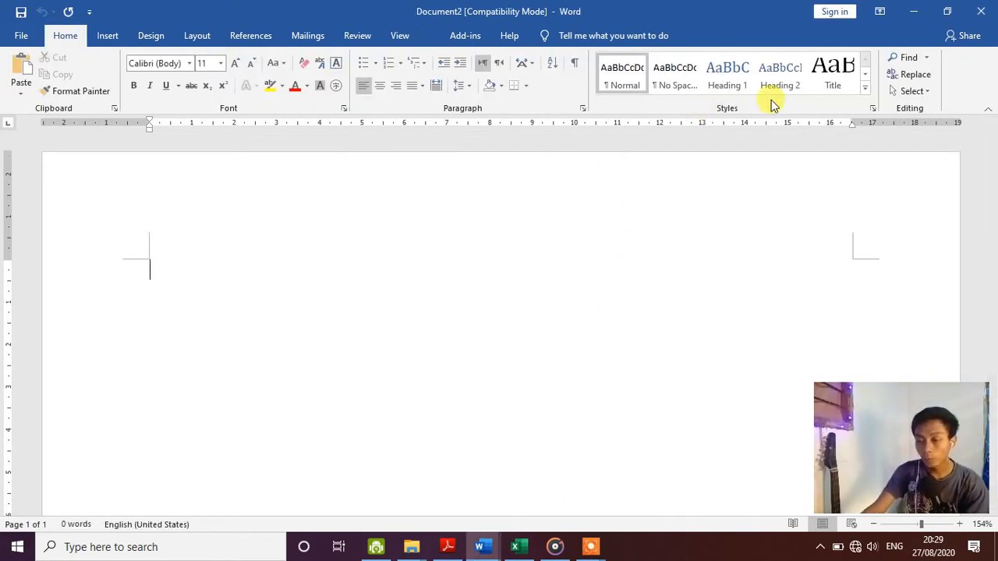
- Use Switch Windows to toggle between Document1 and Document2, ending on Document1
click(406, 37)
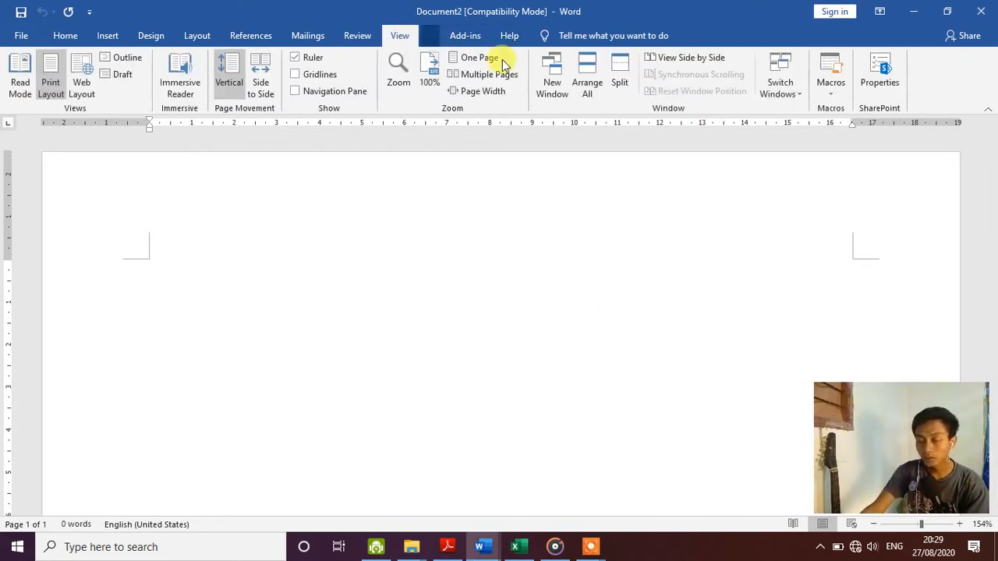
click(791, 94)
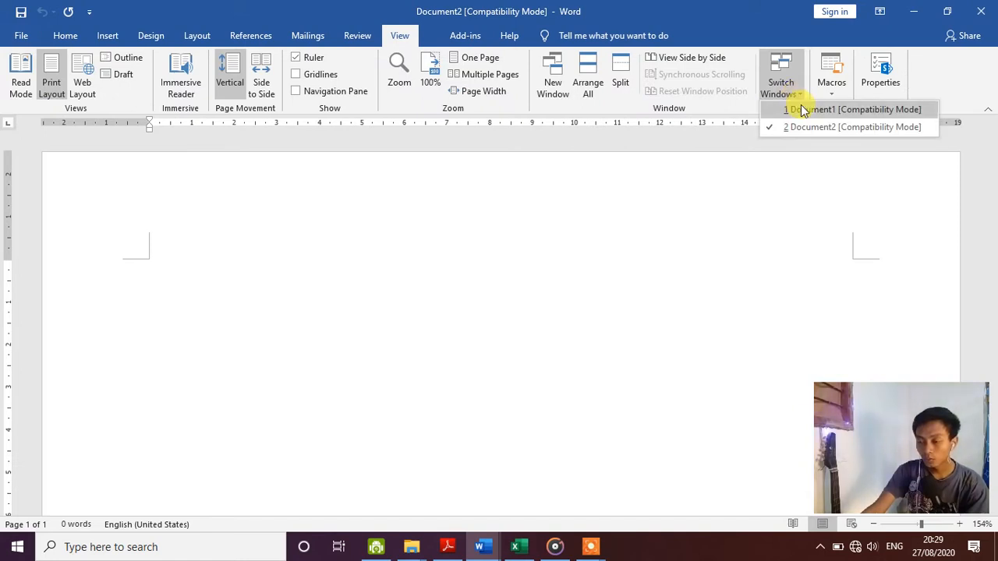
click(803, 110)
click(797, 92)
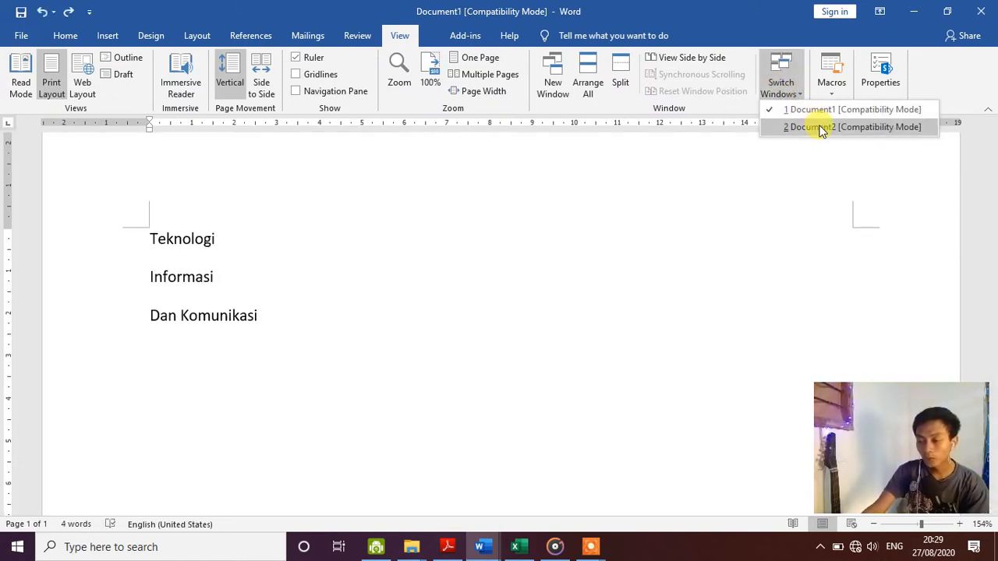
click(820, 127)
click(794, 93)
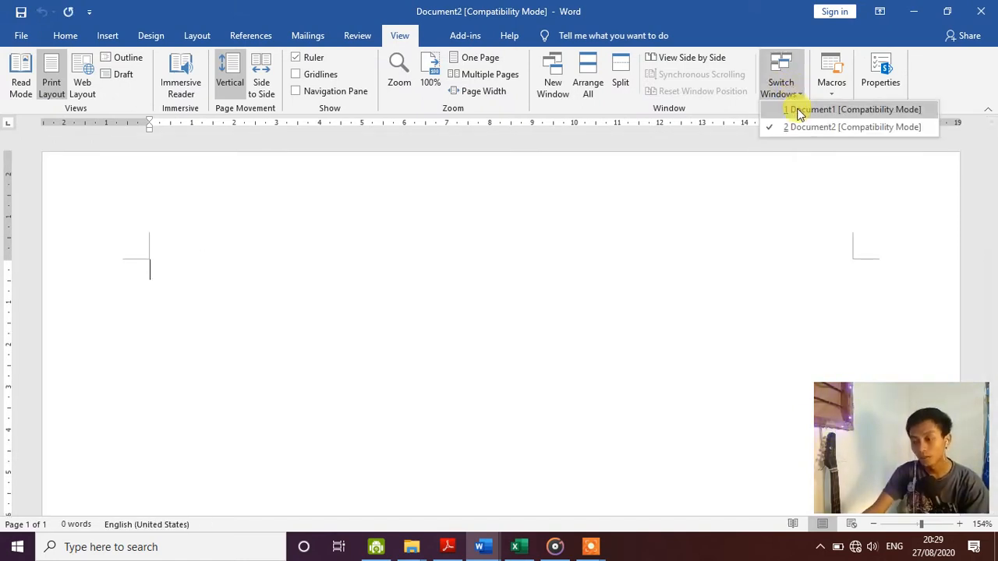
click(800, 111)
click(834, 92)
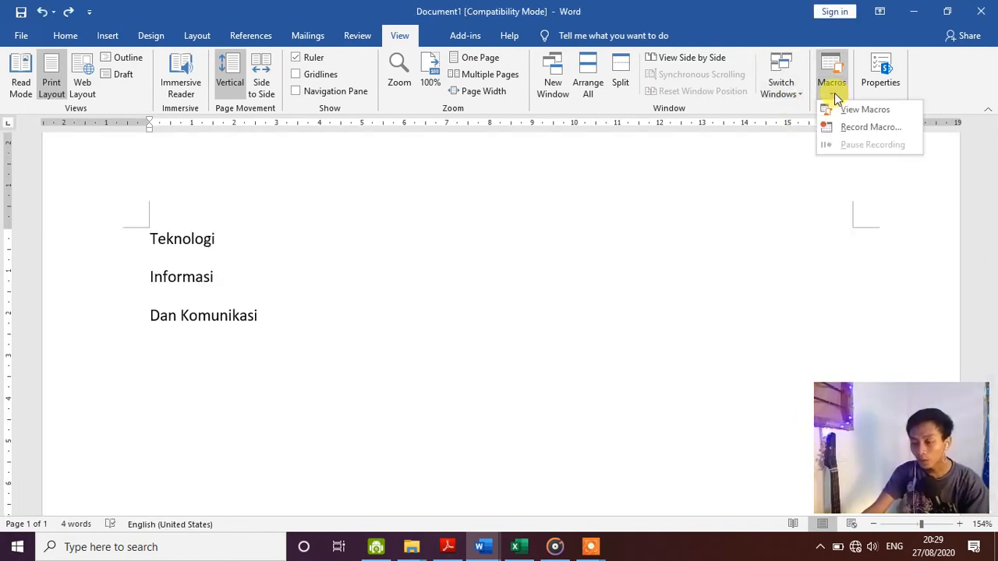
click(877, 107)
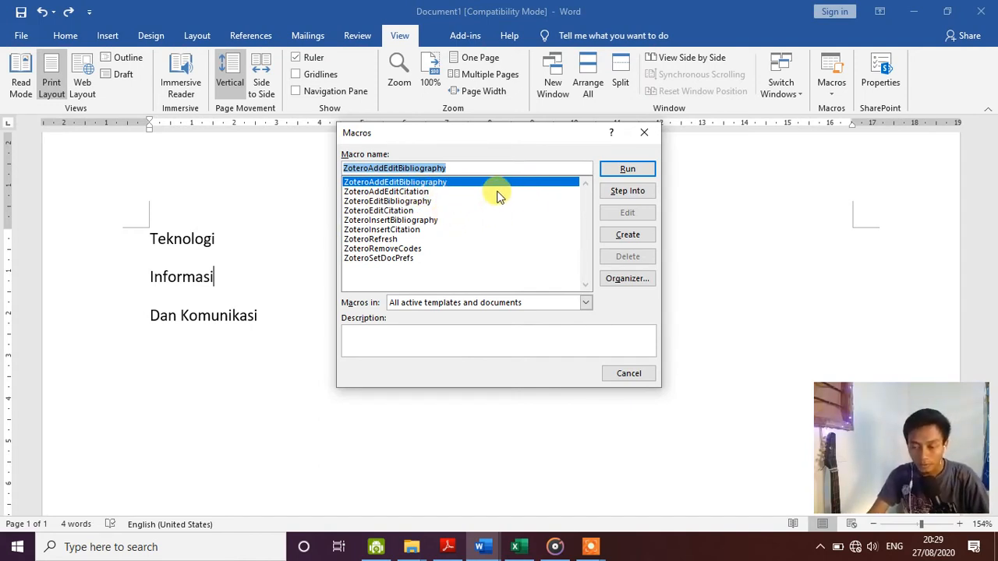
click(638, 141)
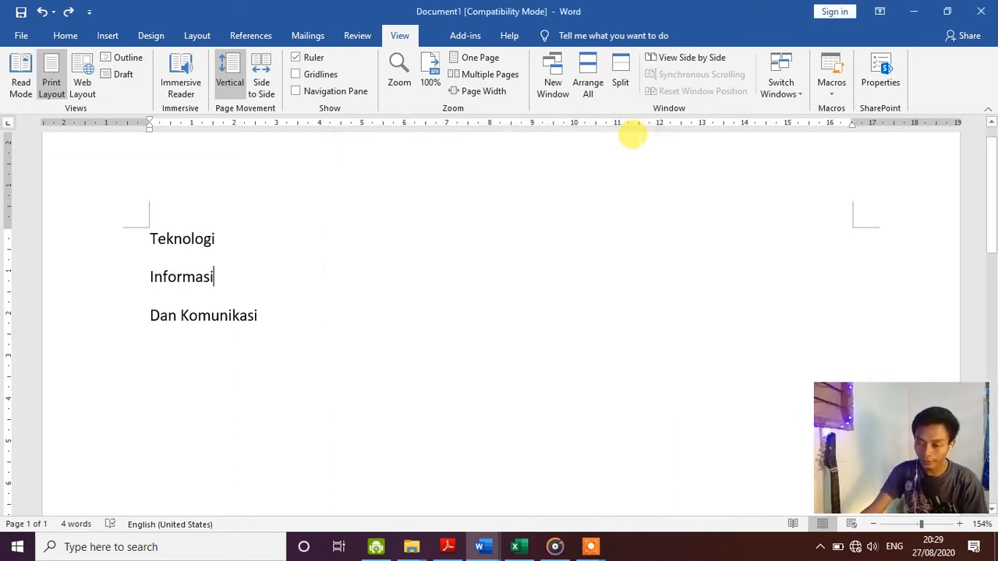
click(883, 70)
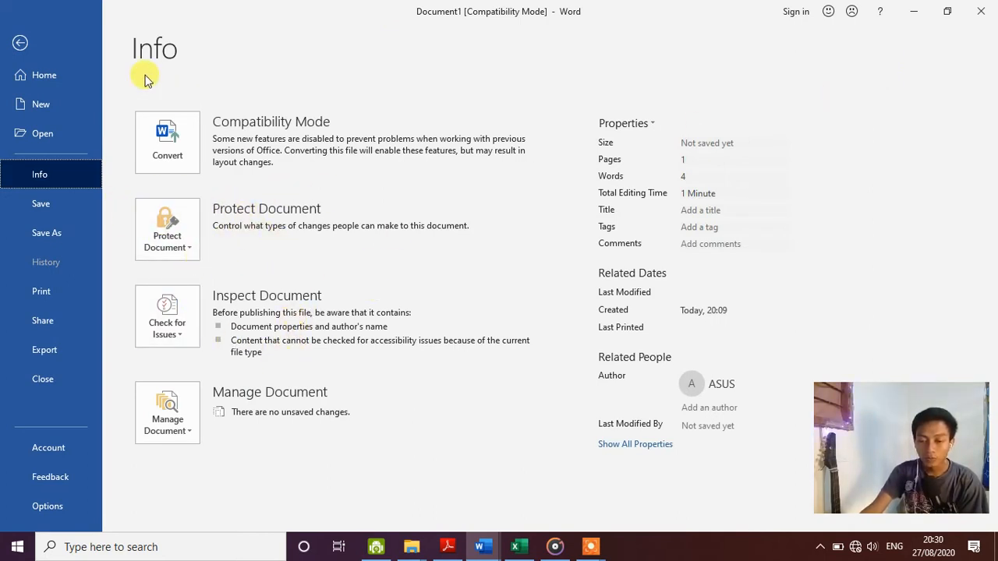
click(21, 45)
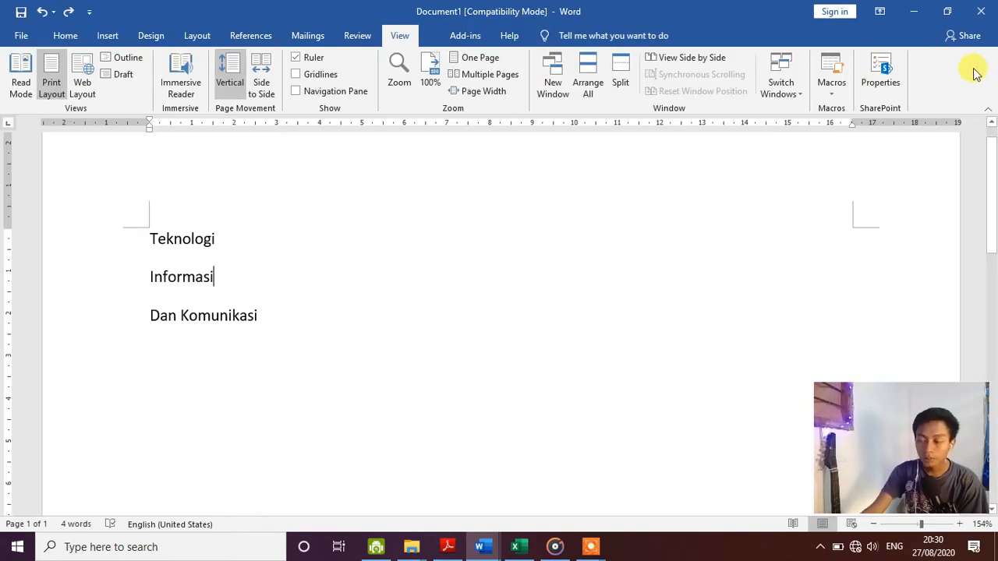
click(881, 76)
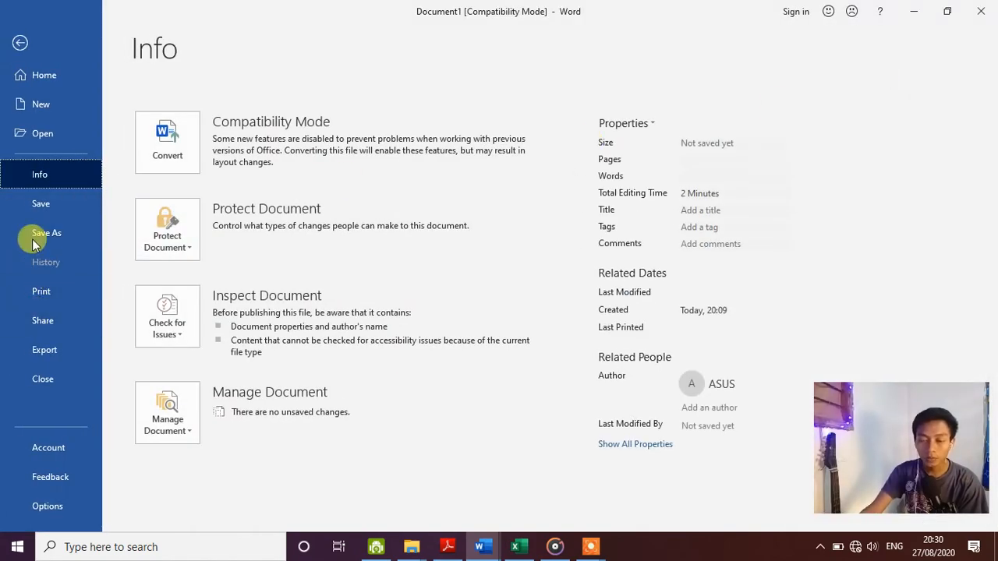
click(20, 45)
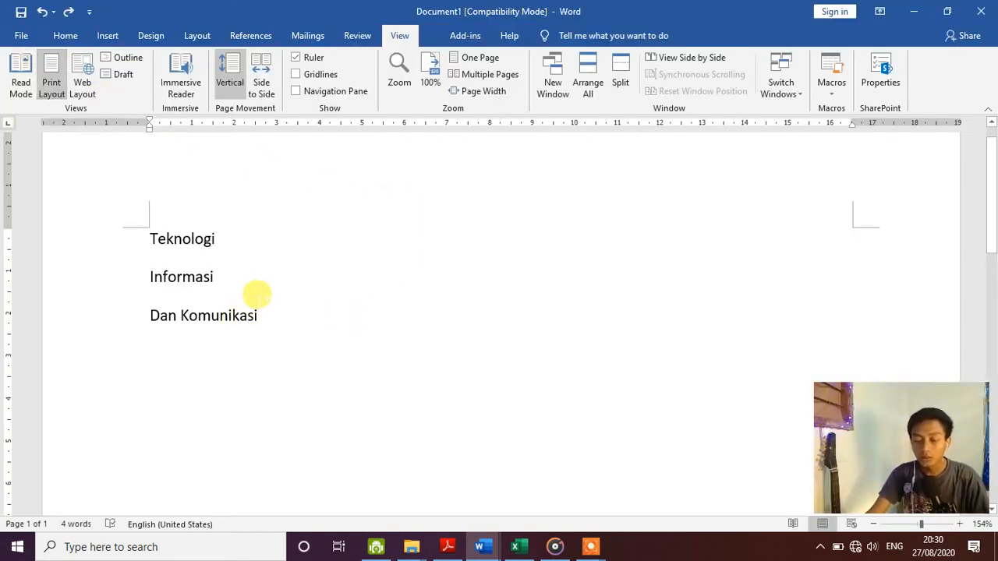
click(285, 309)
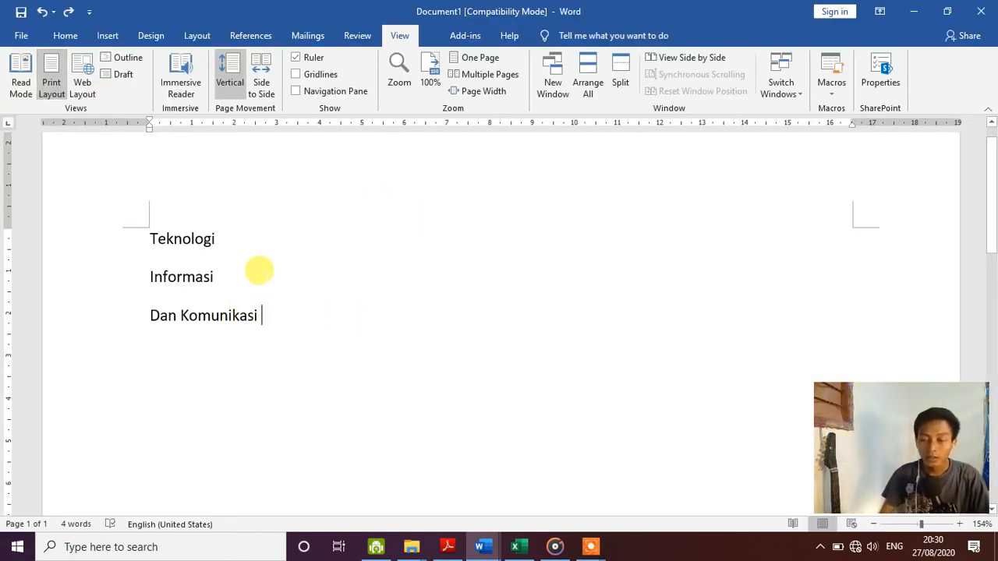
- Delete the three lines Teknologi, Informasi and Dan Komunikasi
drag(249, 316, 151, 234)
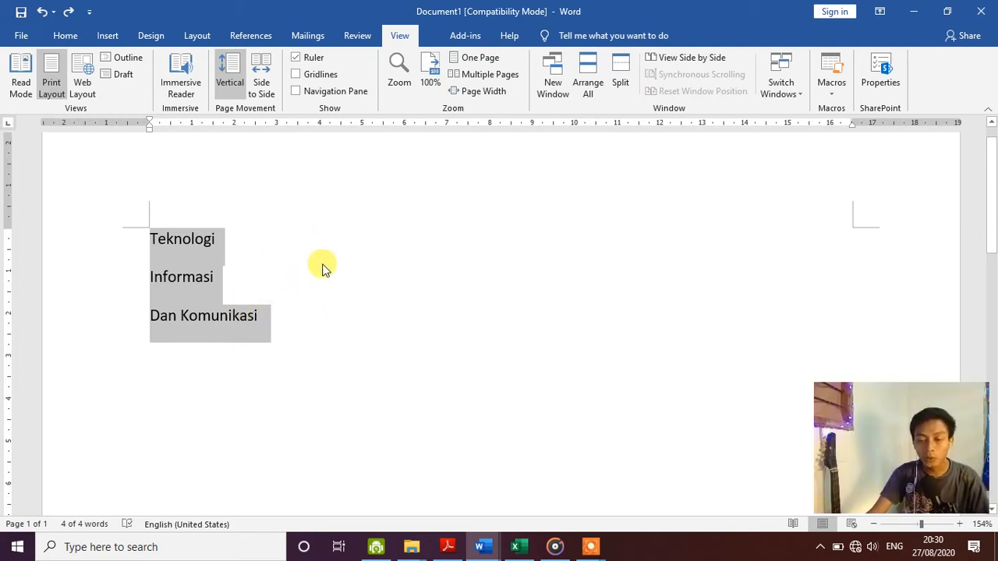
click(67, 36)
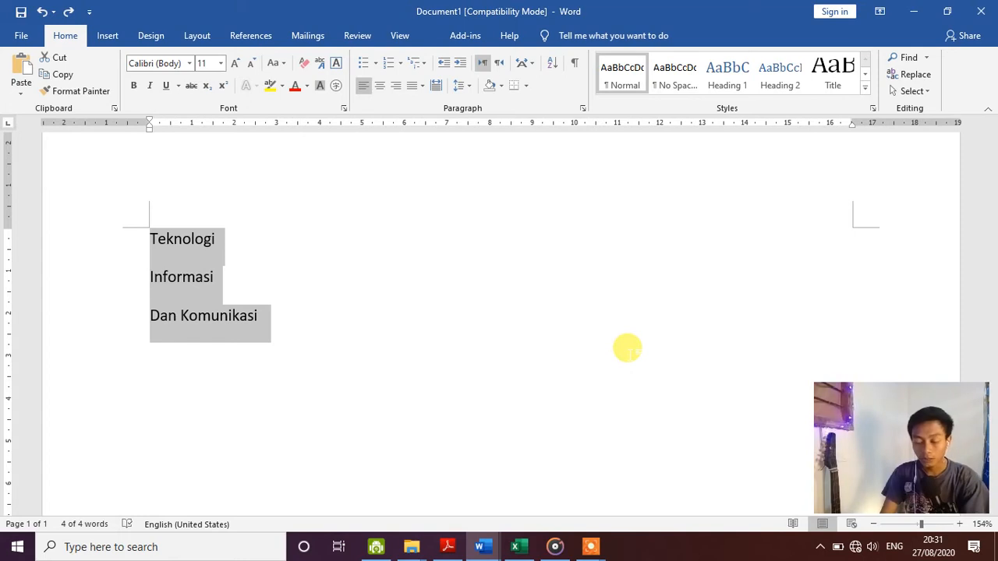
key(Delete)
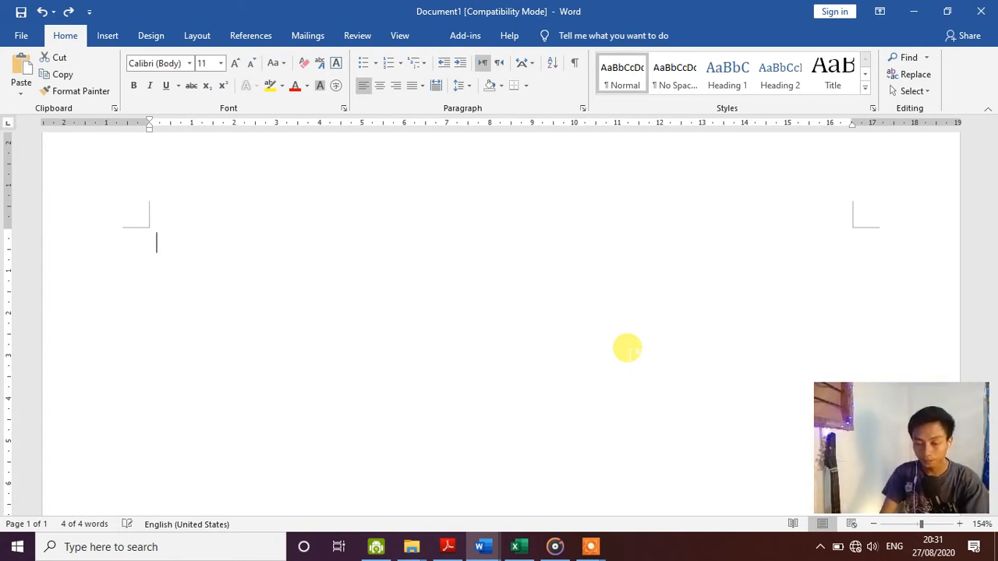
- Type the title 'Sejarah Teknologi Informasi dan Komunikasi' with an empty line below it
text(Seja)
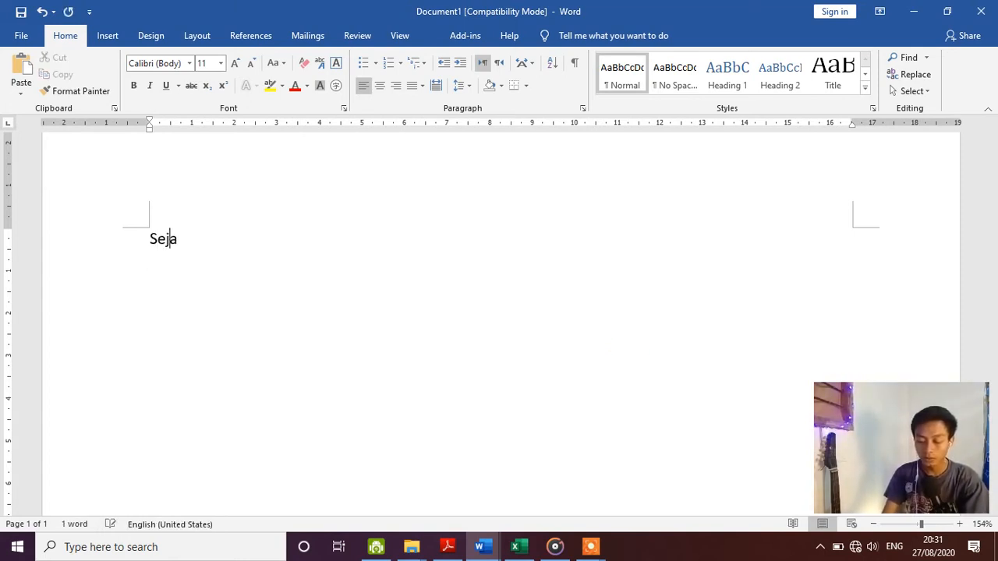
text(rah Teknolo)
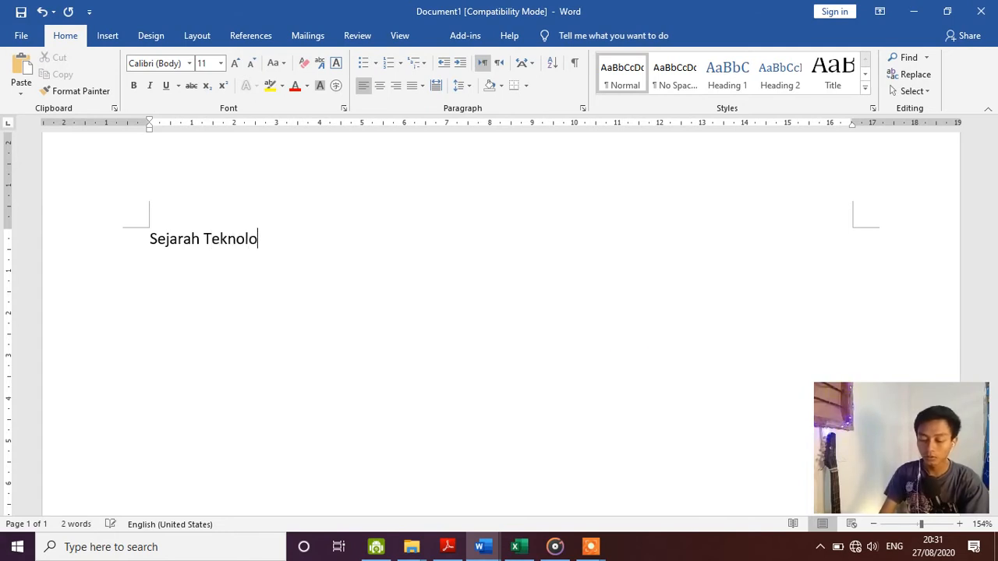
text(gi Informasi dan)
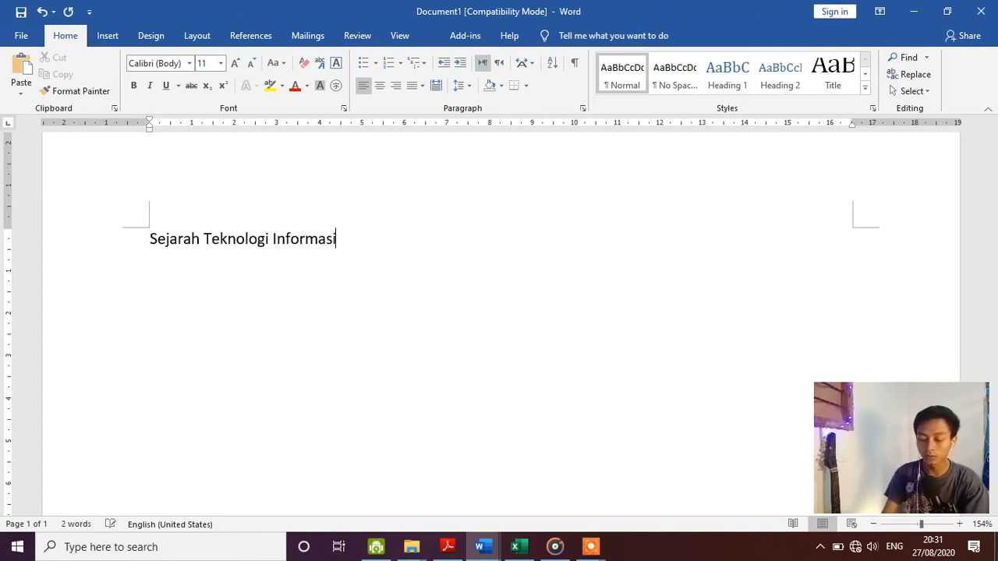
click(628, 347)
text(Komun)
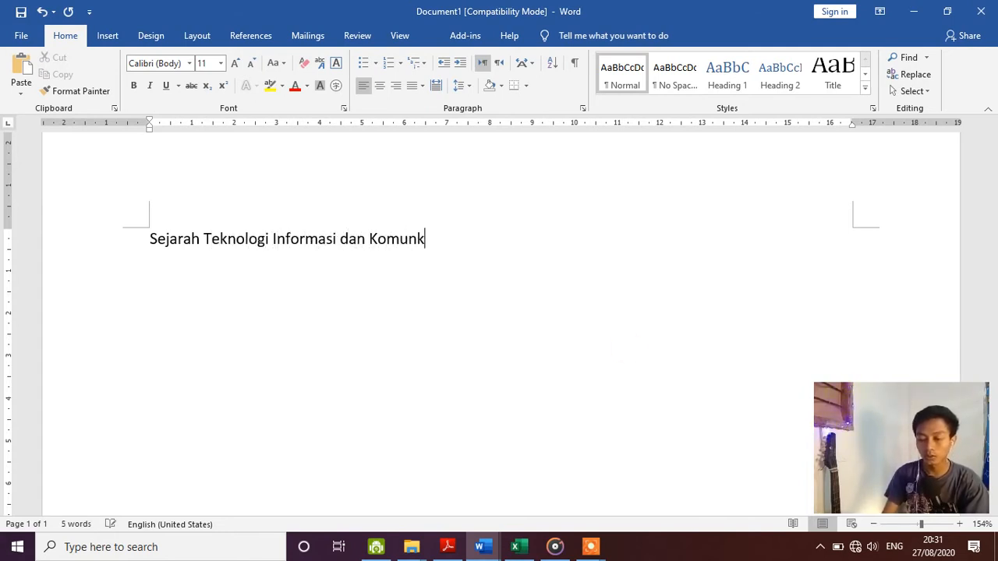
text(ikasi)
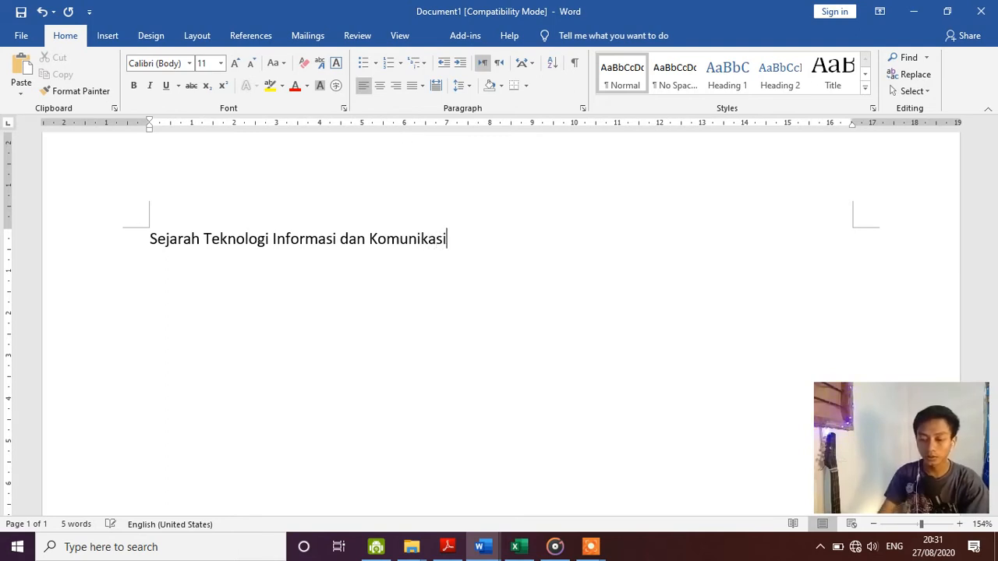
key(BackSpace)
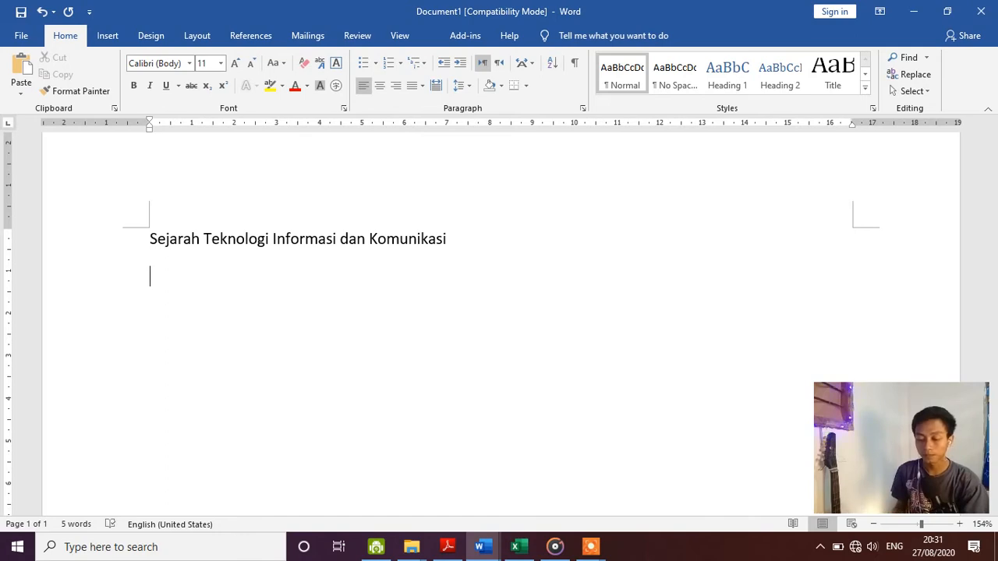
key(ctrl+v)
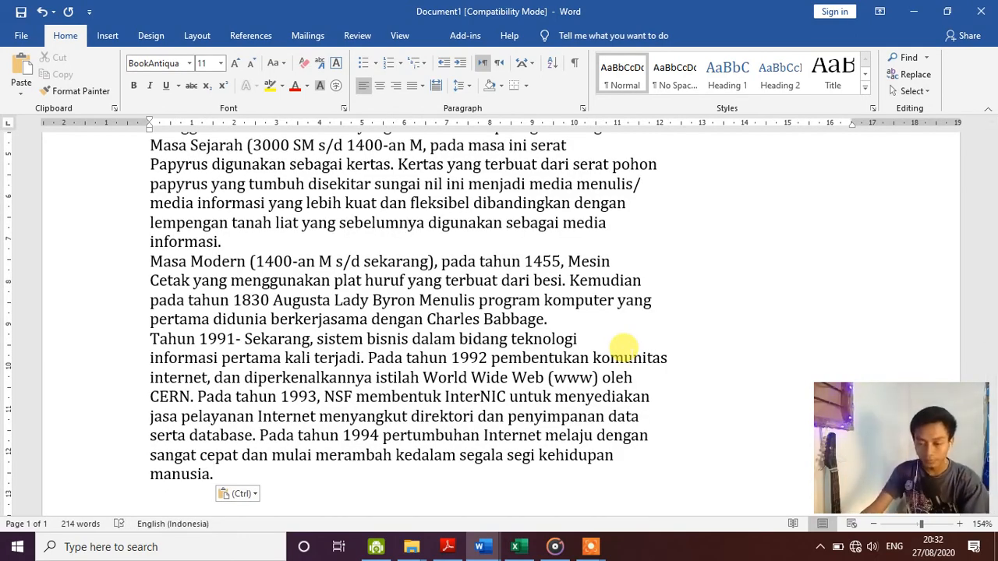
scroll(594, 297, up, 5)
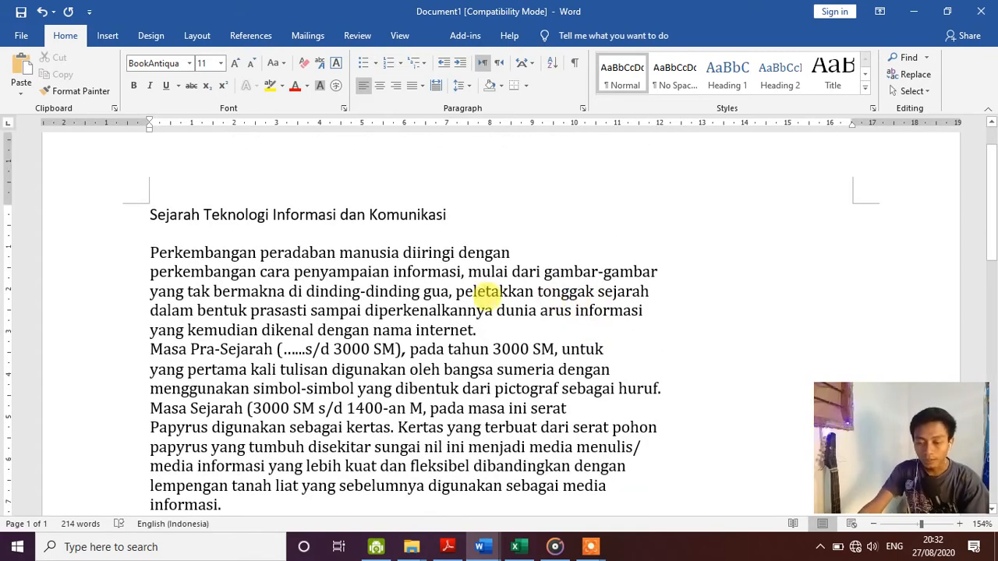
scroll(379, 300, down, 3)
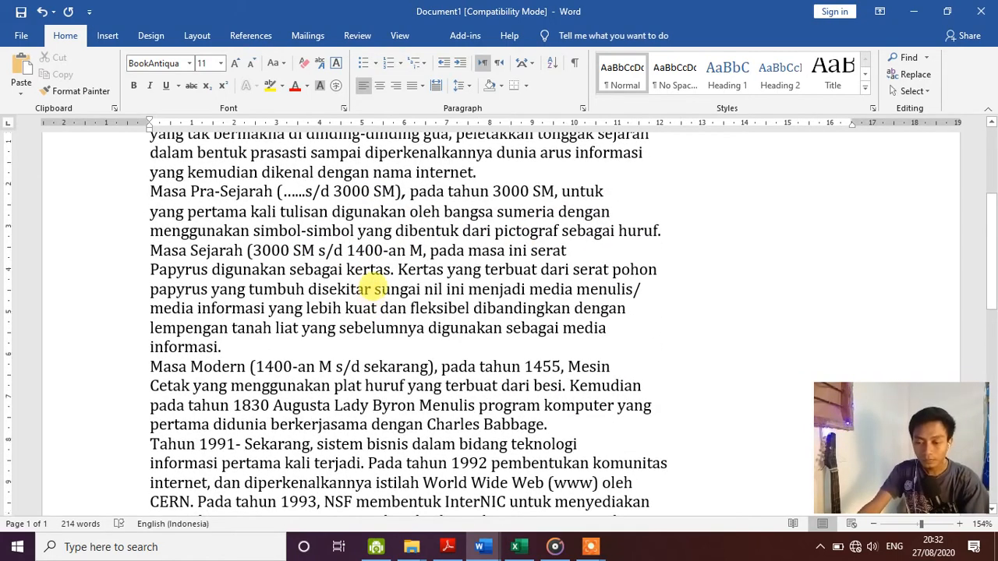
scroll(376, 290, up, 3)
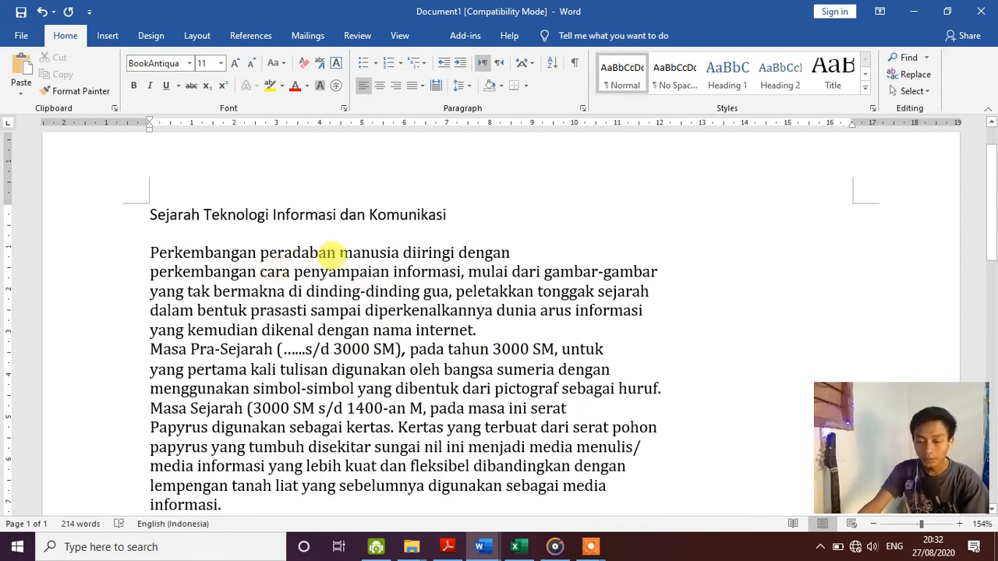
scroll(334, 252, down, 10)
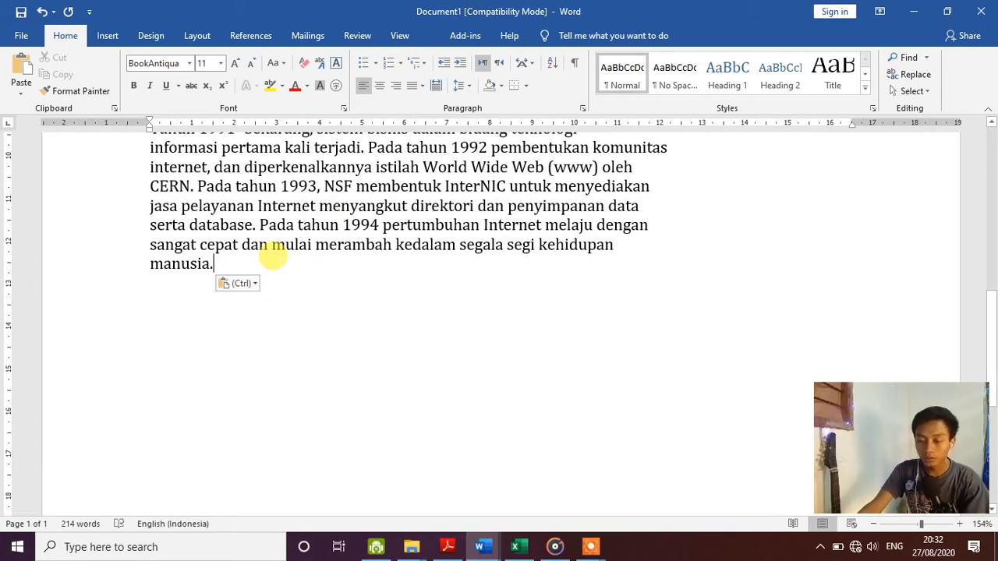
scroll(273, 256, up, 10)
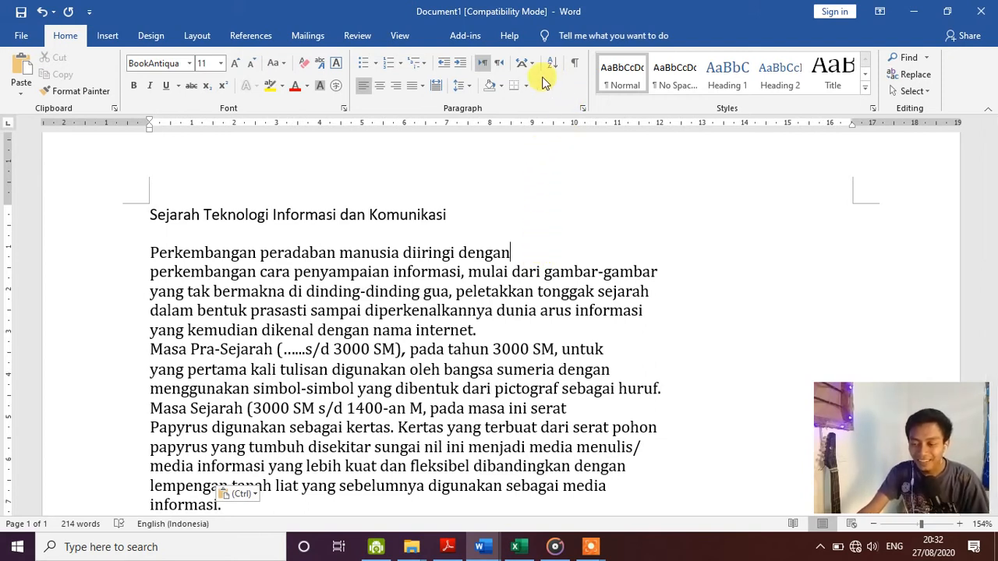
- Show paragraph marks and place the cursor at the end of the title line
click(574, 64)
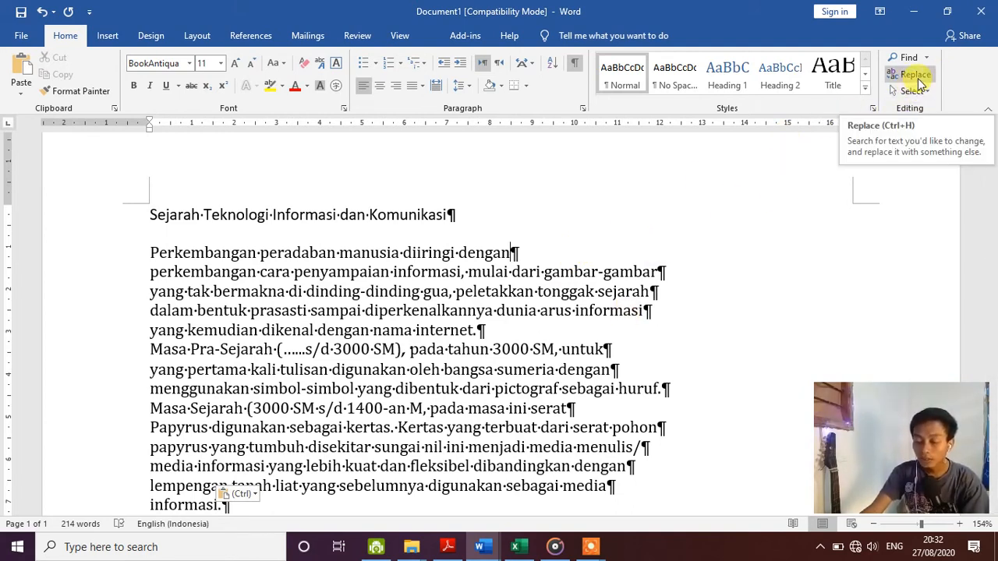
click(464, 209)
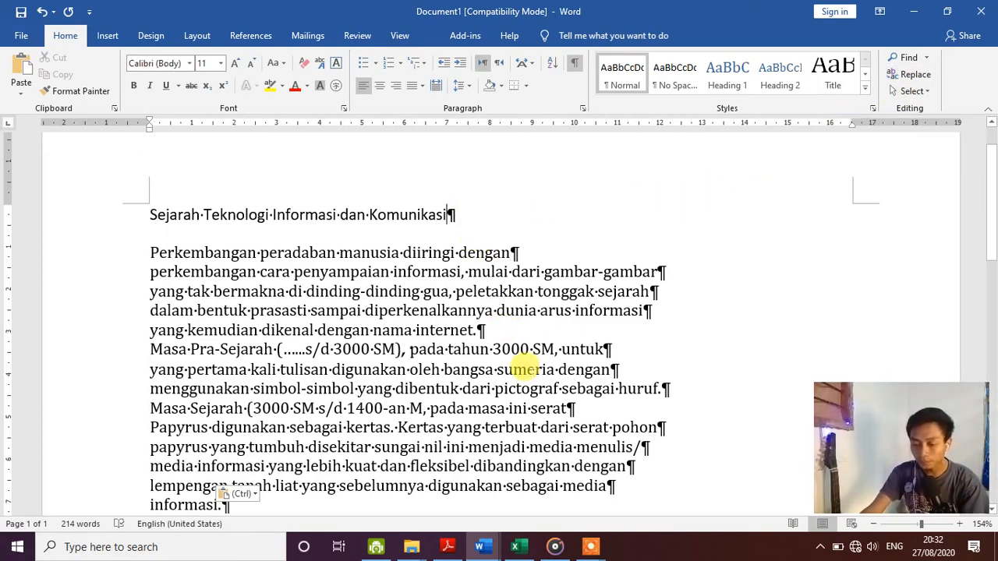
scroll(570, 316, down, 3)
scroll(570, 316, up, 4)
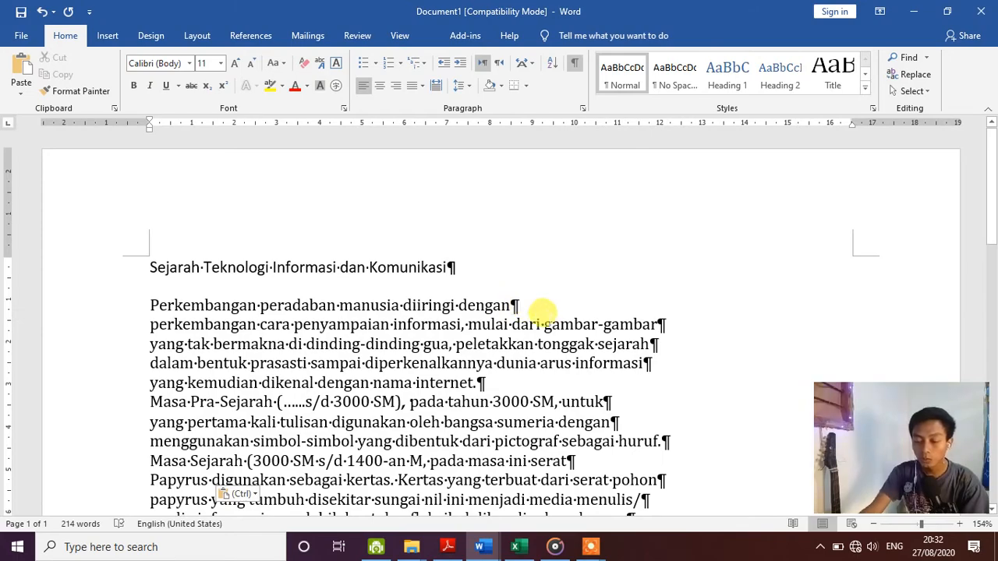
scroll(546, 318, down, 4)
scroll(552, 317, down, 4)
scroll(292, 325, down, 6)
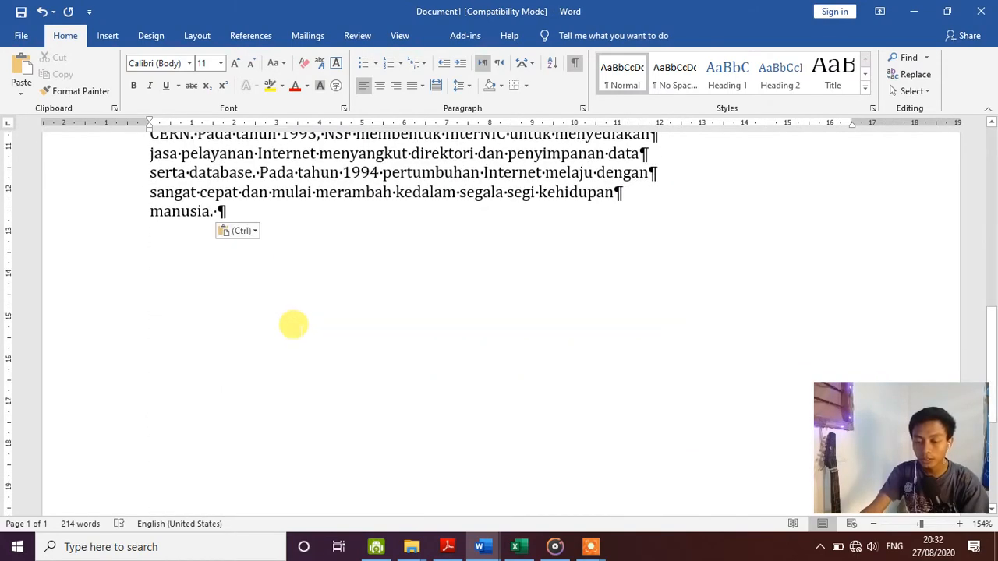
scroll(288, 326, up, 10)
scroll(292, 325, up, 5)
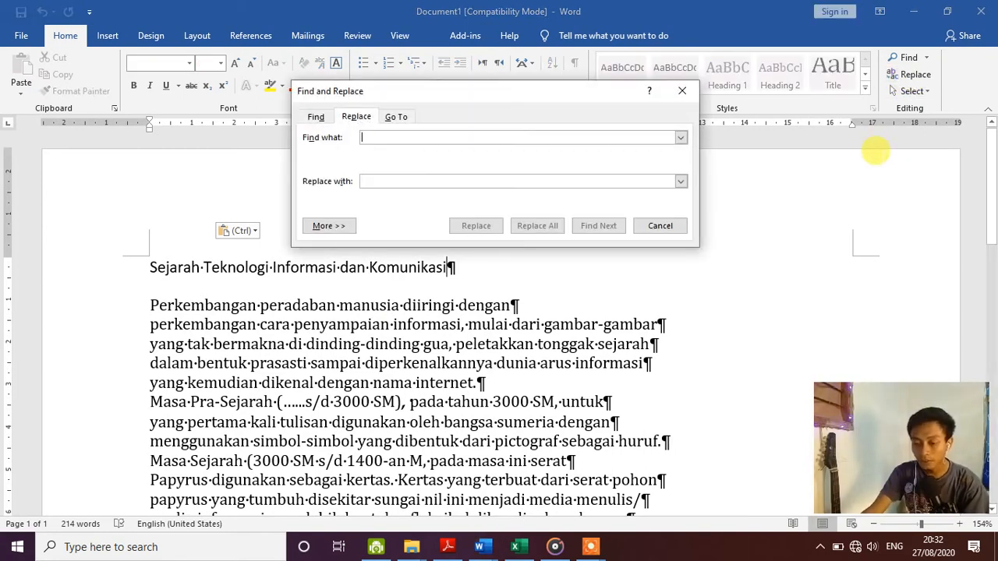
- Replace all 27 paragraph marks (^p) with nothing, then close Find and Replace
click(910, 74)
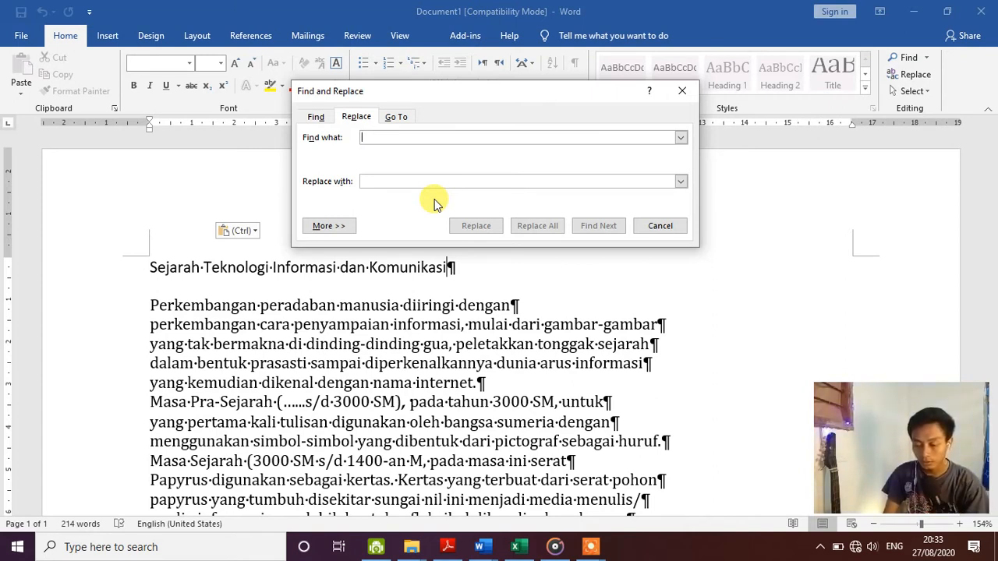
text(^p)
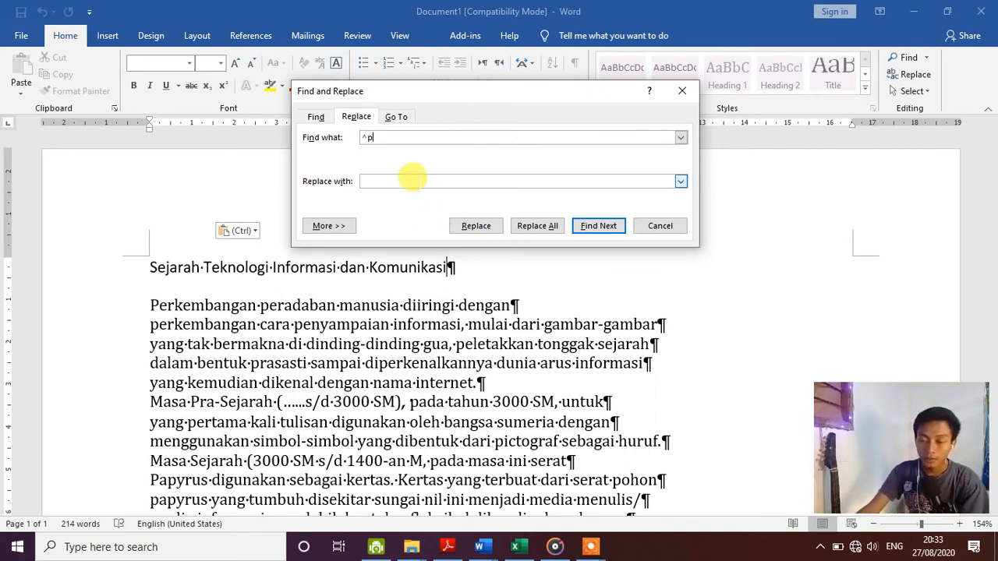
click(410, 181)
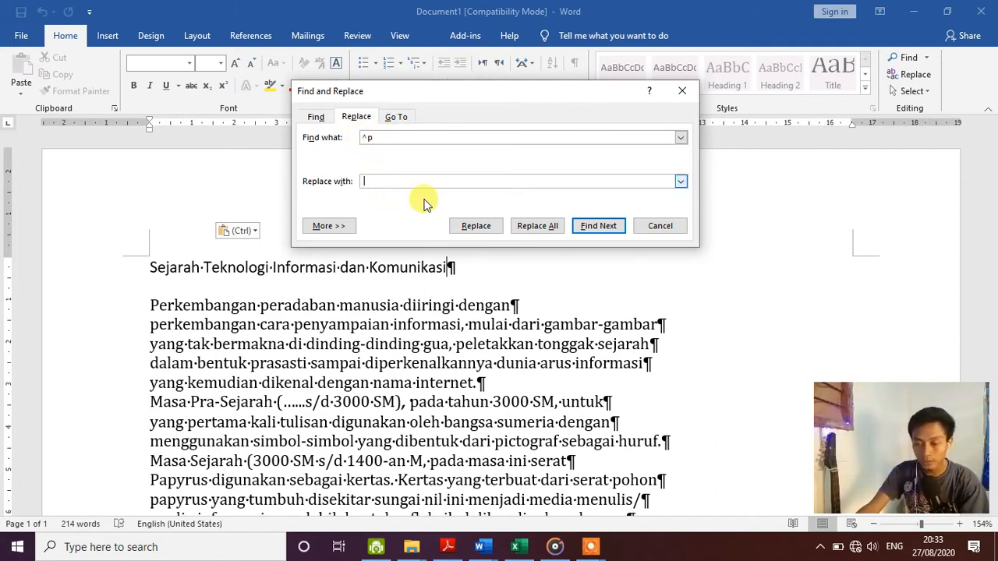
click(538, 225)
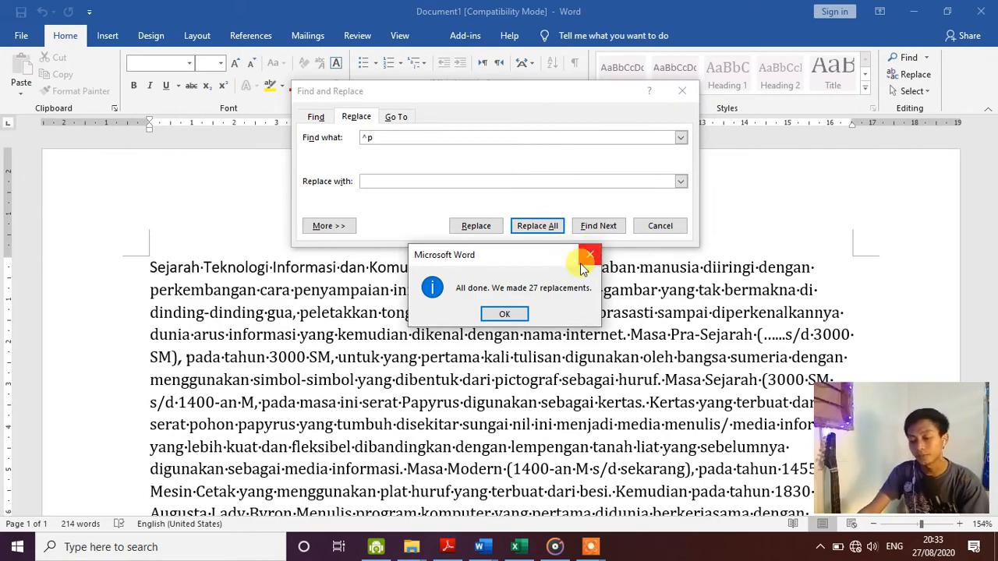
click(505, 313)
scroll(517, 296, down, 2)
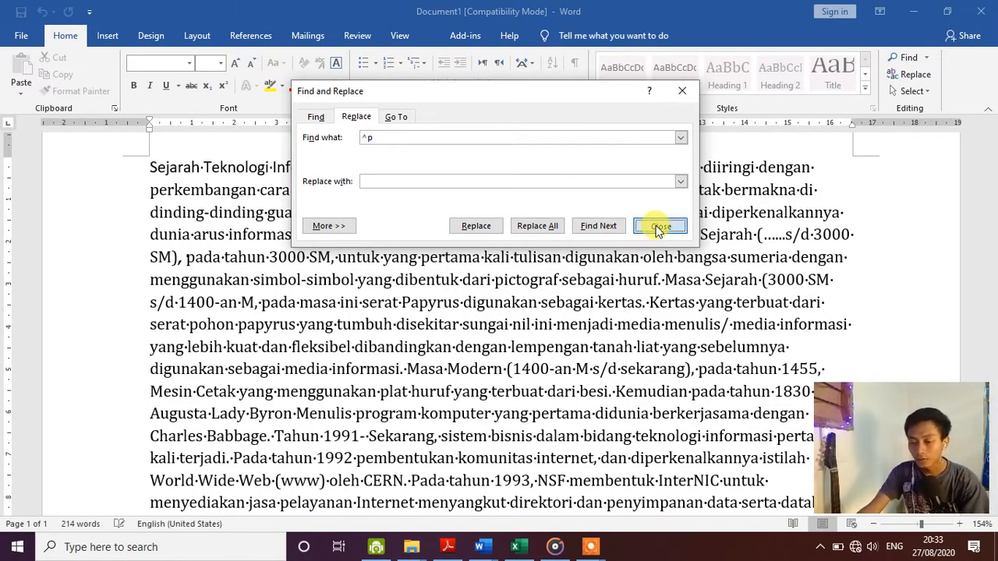
click(660, 226)
scroll(521, 232, down, 4)
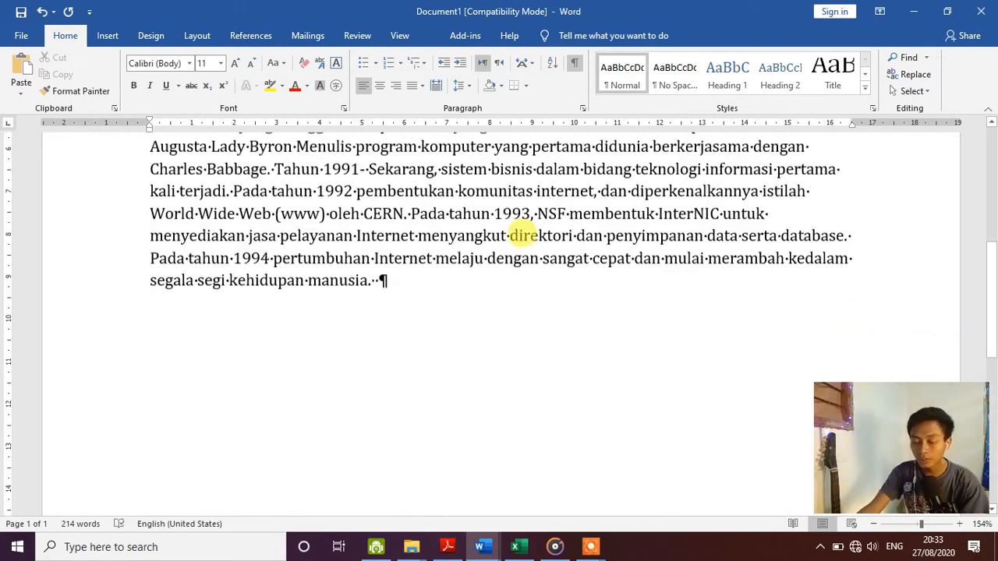
- Put the title back on its own line, cancelling a stray Save As dialog
scroll(526, 236, up, 6)
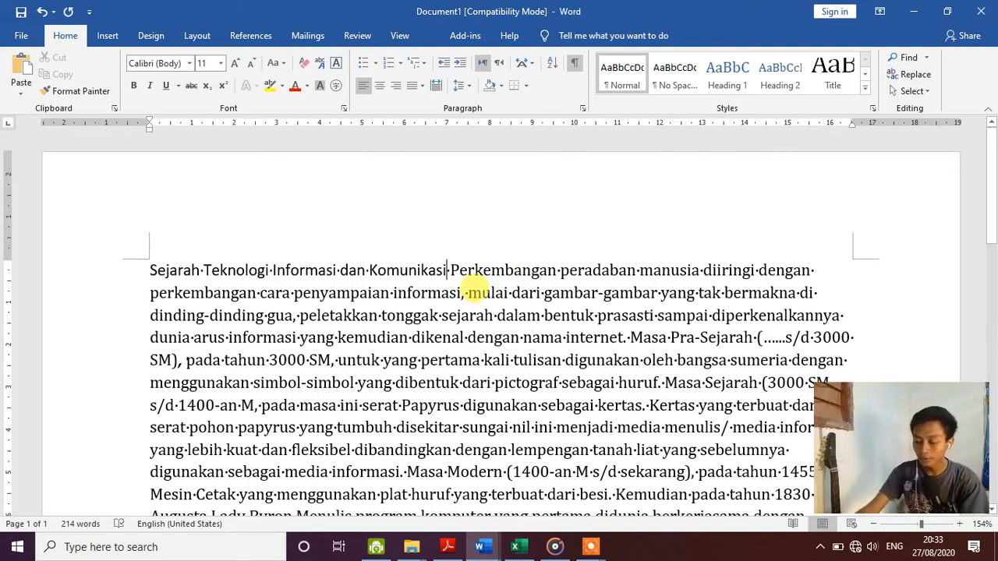
key(F12)
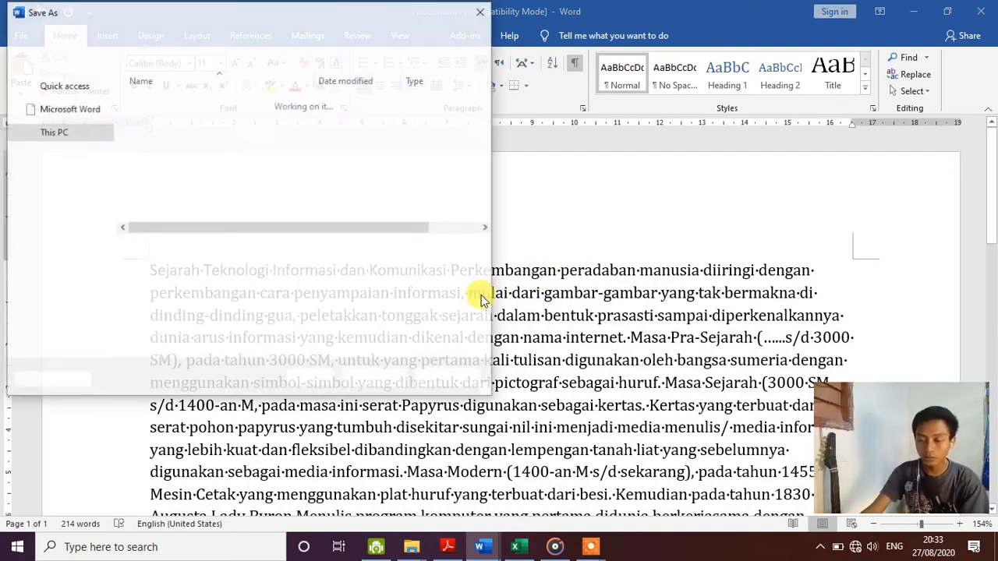
key(Return)
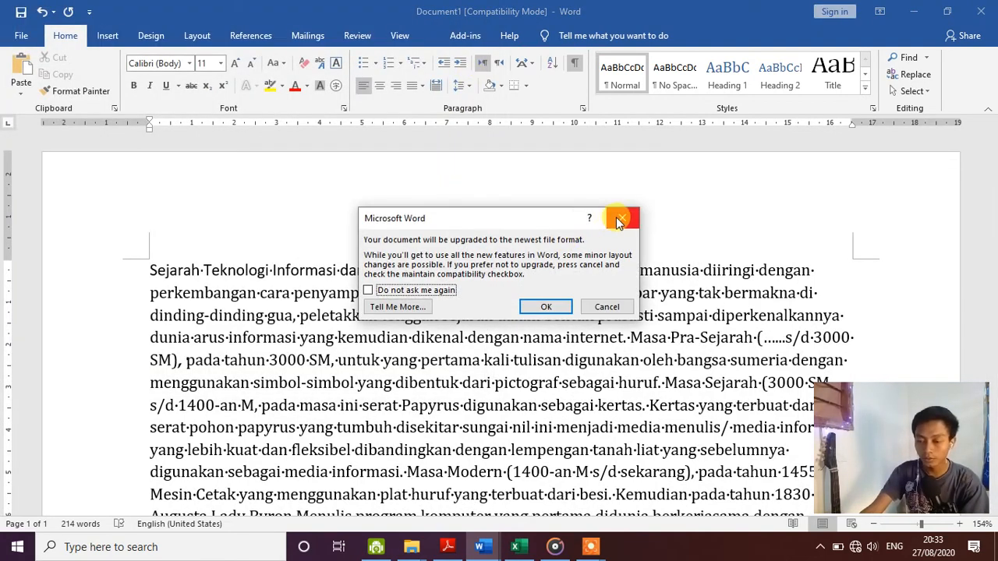
click(617, 220)
key(F12)
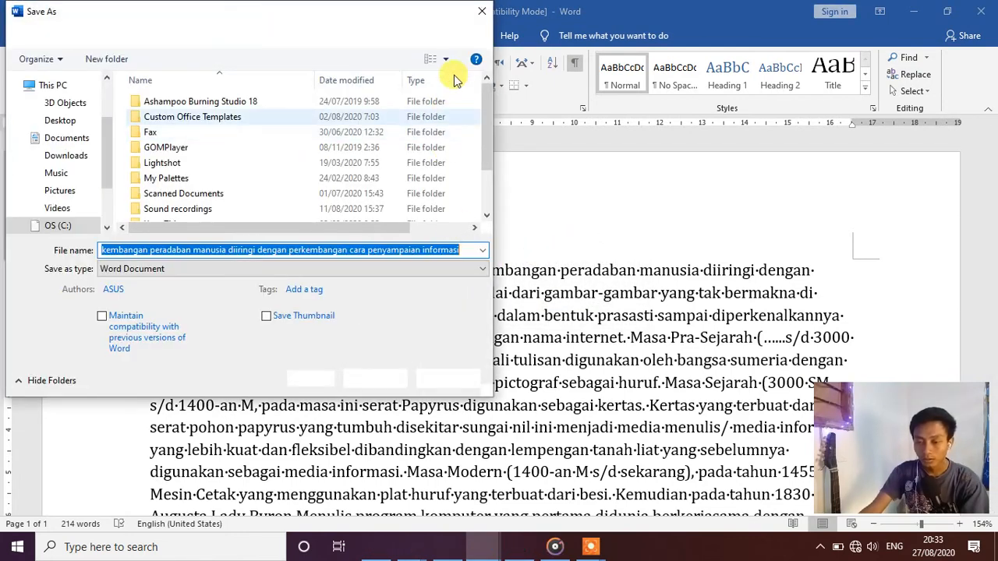
click(482, 11)
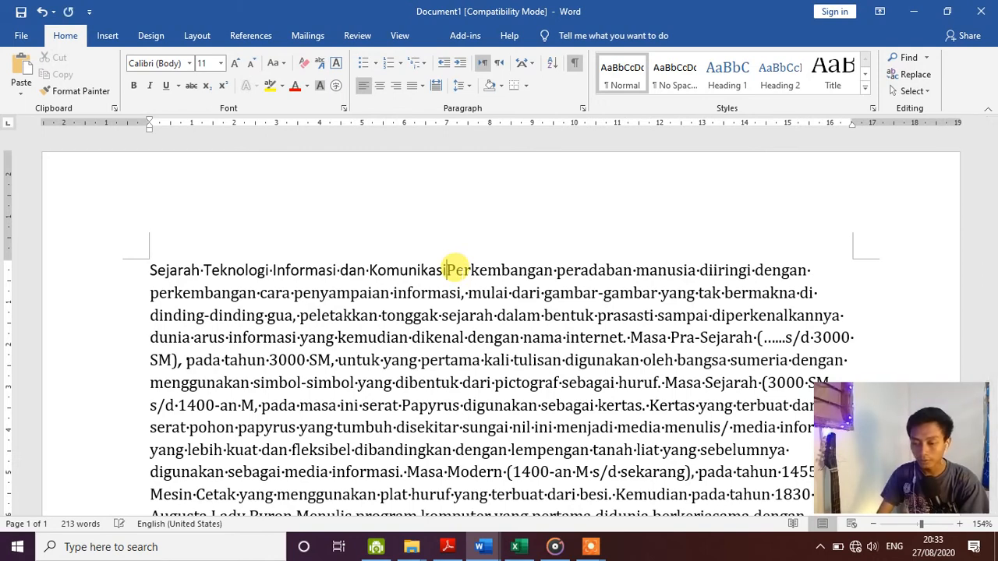
key(Return)
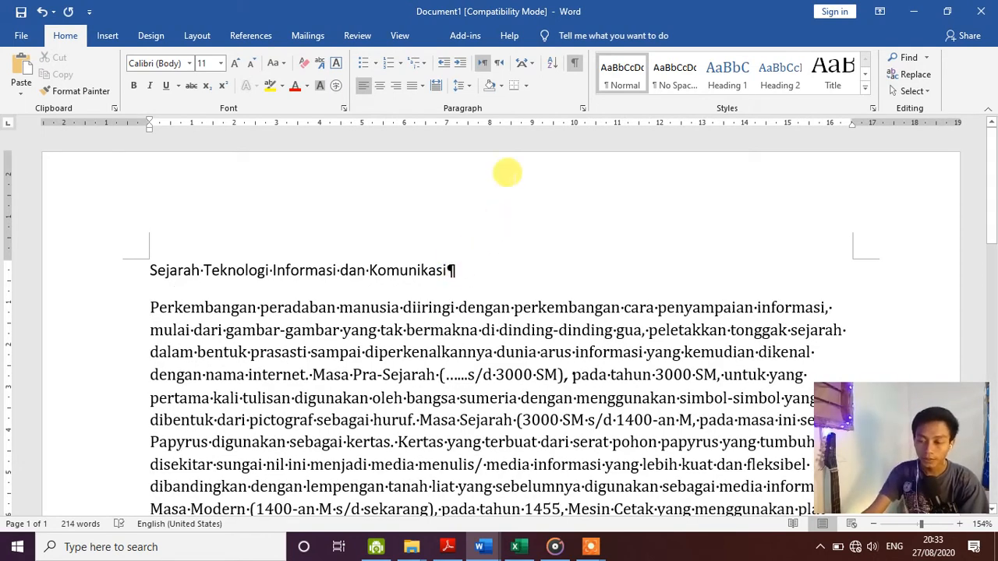
- Hide formatting marks and start a new paragraph at 'Kertas yang terbuat'
click(577, 69)
scroll(476, 268, down, 7)
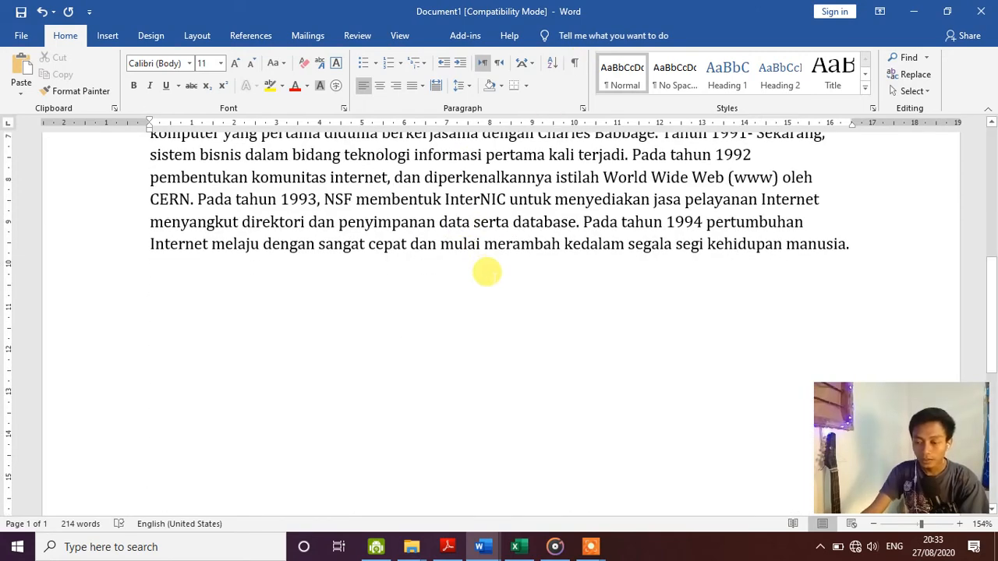
scroll(503, 277, up, 3)
scroll(410, 237, up, 1)
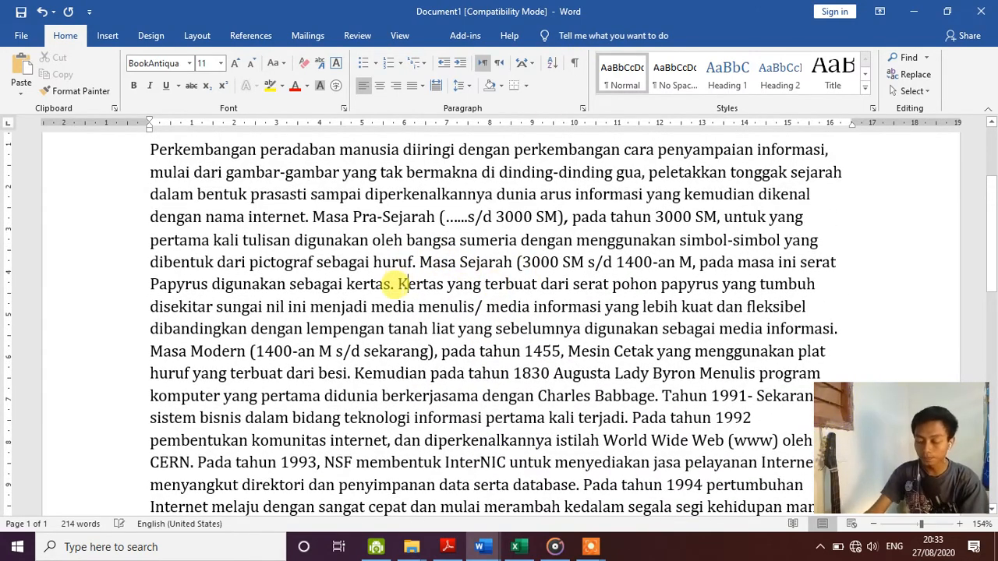
key(Return)
scroll(401, 289, up, 1)
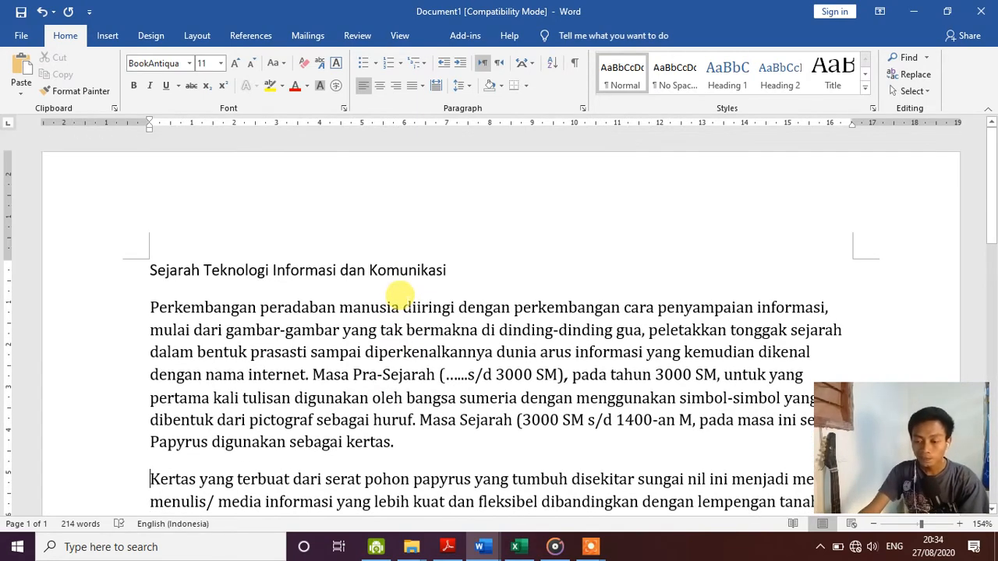
scroll(398, 292, down, 1)
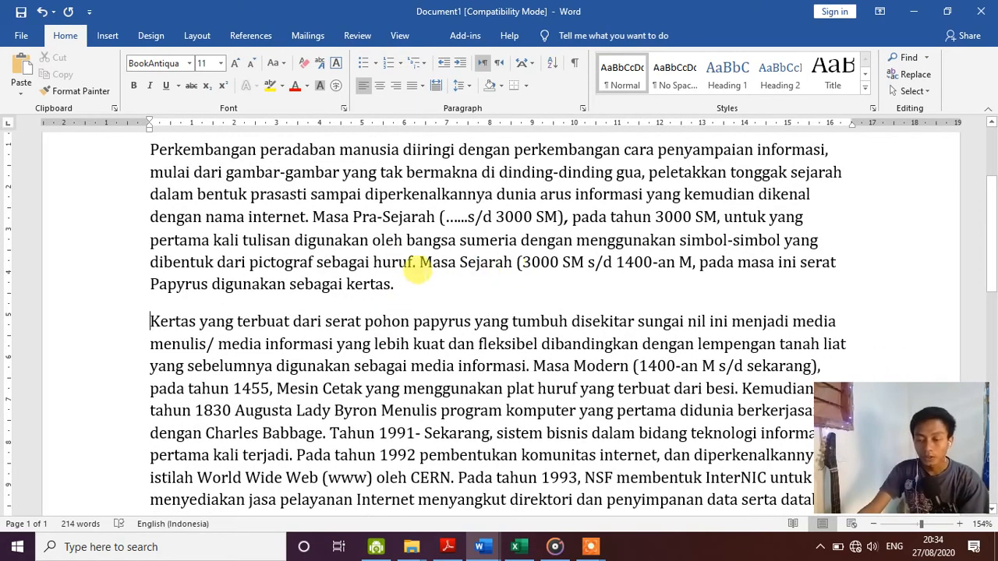
scroll(538, 304, up, 3)
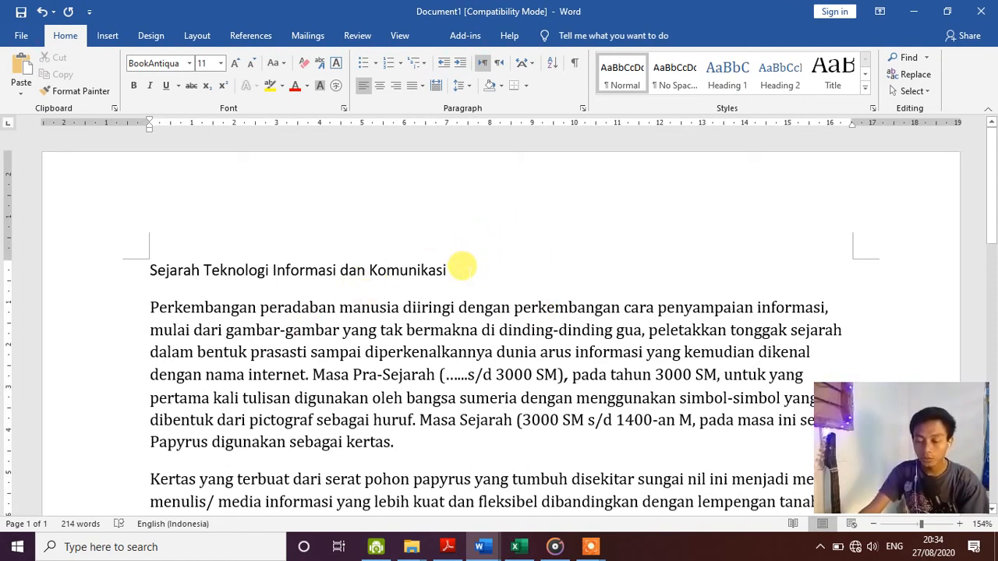
- Delete the plain title line 'Sejarah Teknologi Informasi dan Komunikasi', leaving empty lines above the first paragraph
drag(462, 266, 133, 284)
key(ctrl+c)
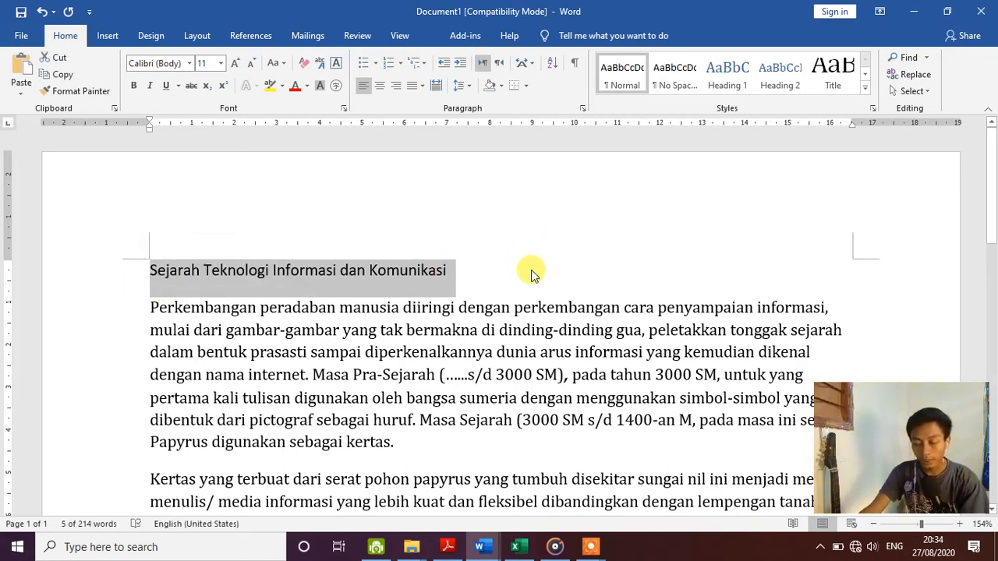
key(Delete)
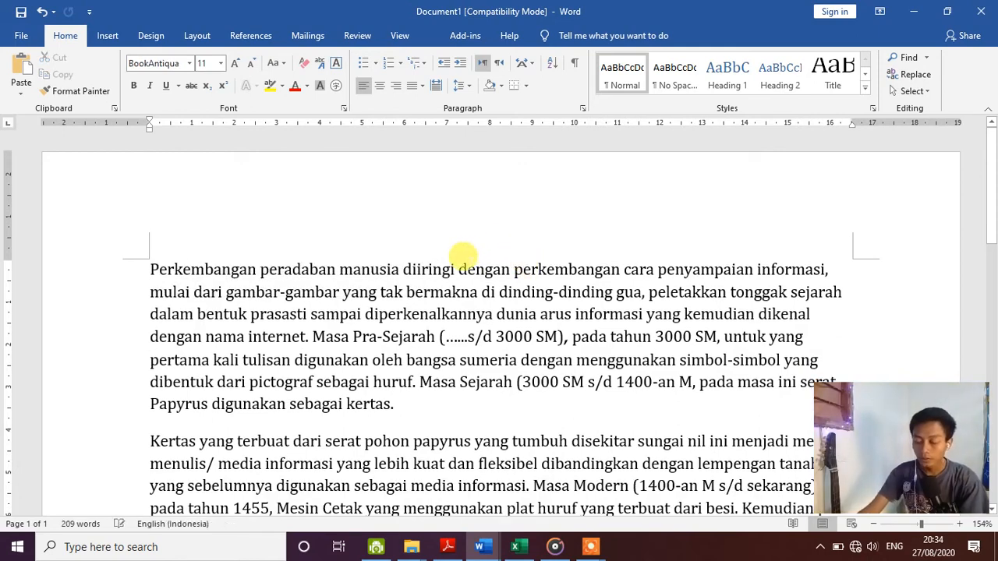
key(Return)
key(Return)
key(Return)
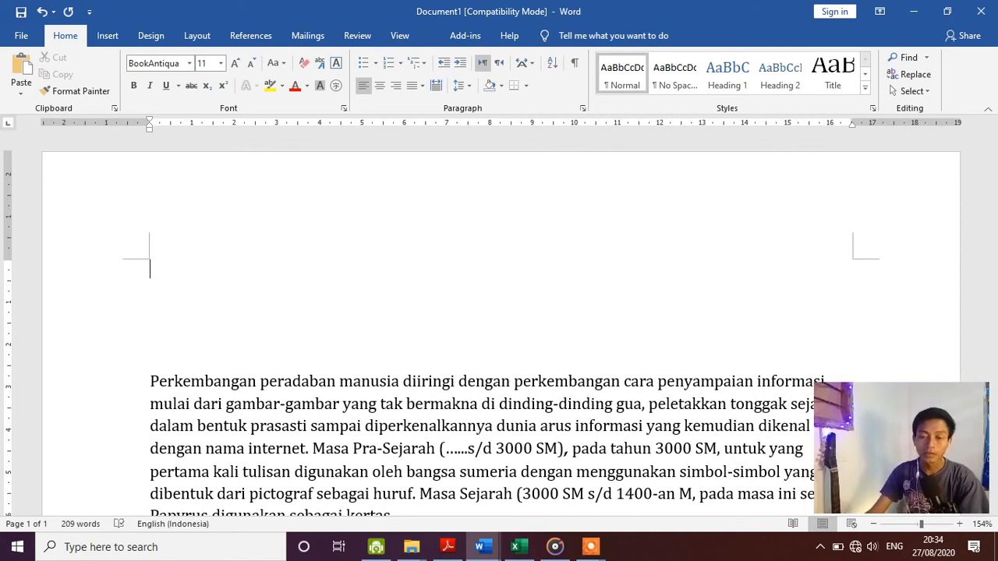
click(106, 39)
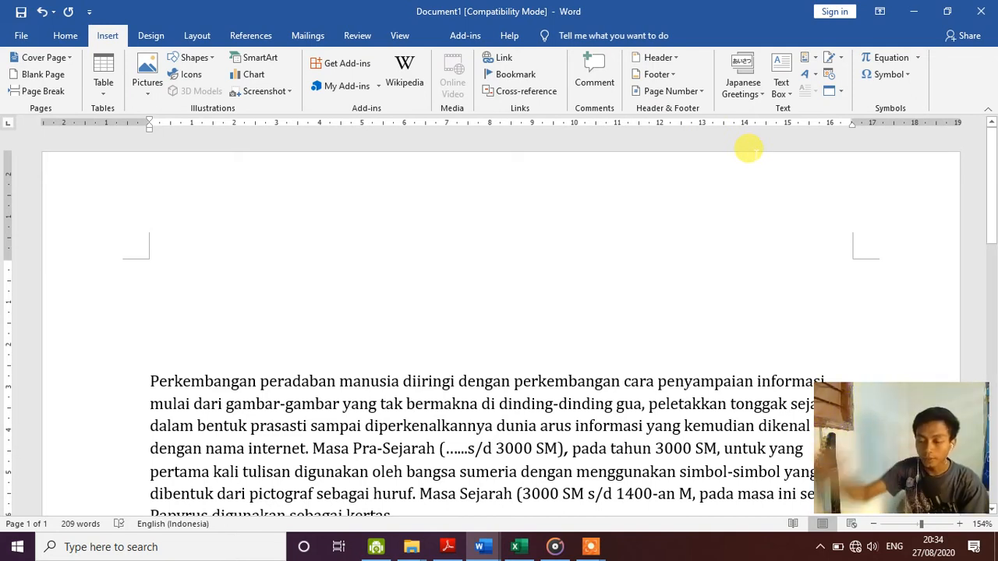
- Insert a WordArt title reading 'Sejarah Teknologi Informasi dan Komunikasi' at the top of the page
click(811, 80)
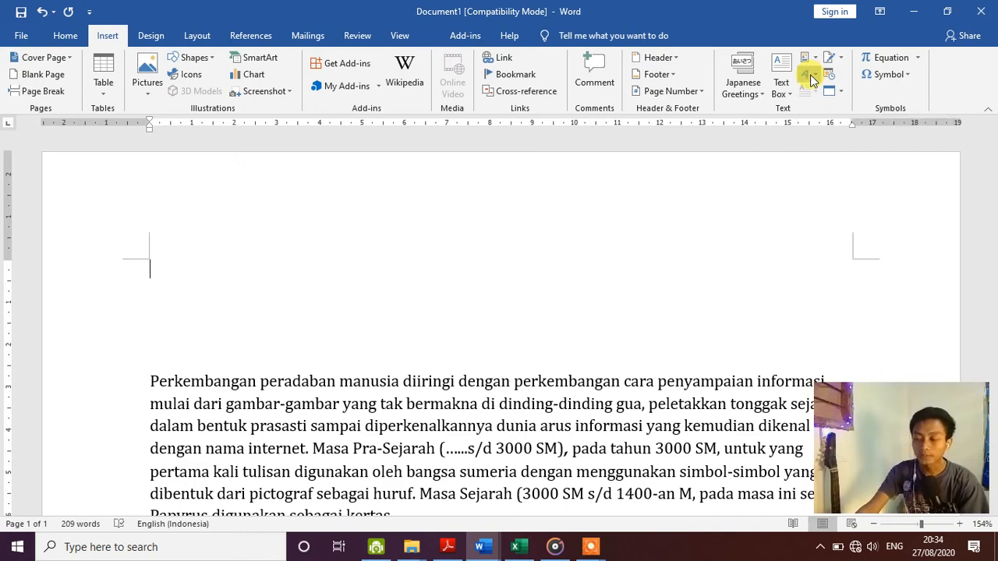
click(808, 136)
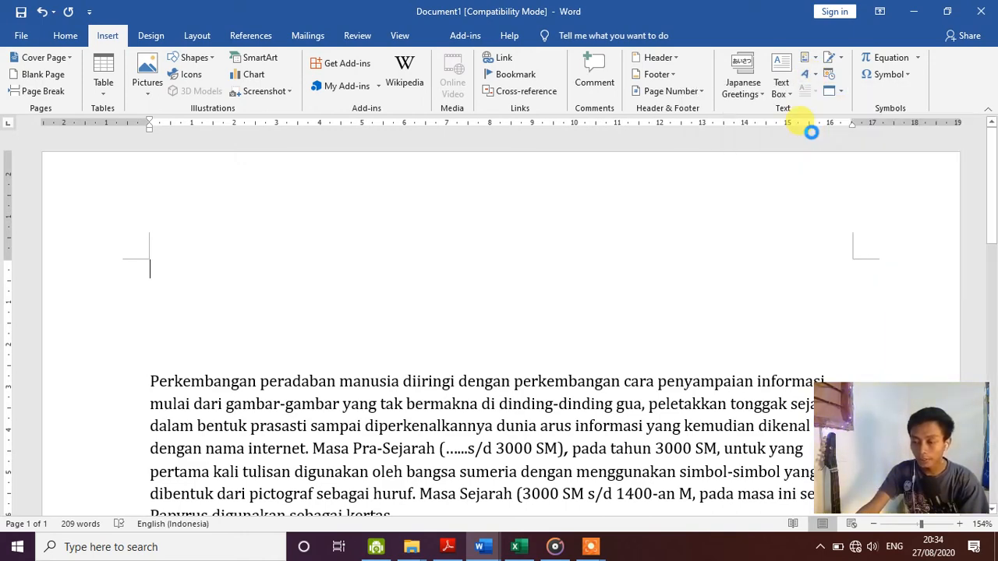
key(ctrl+v)
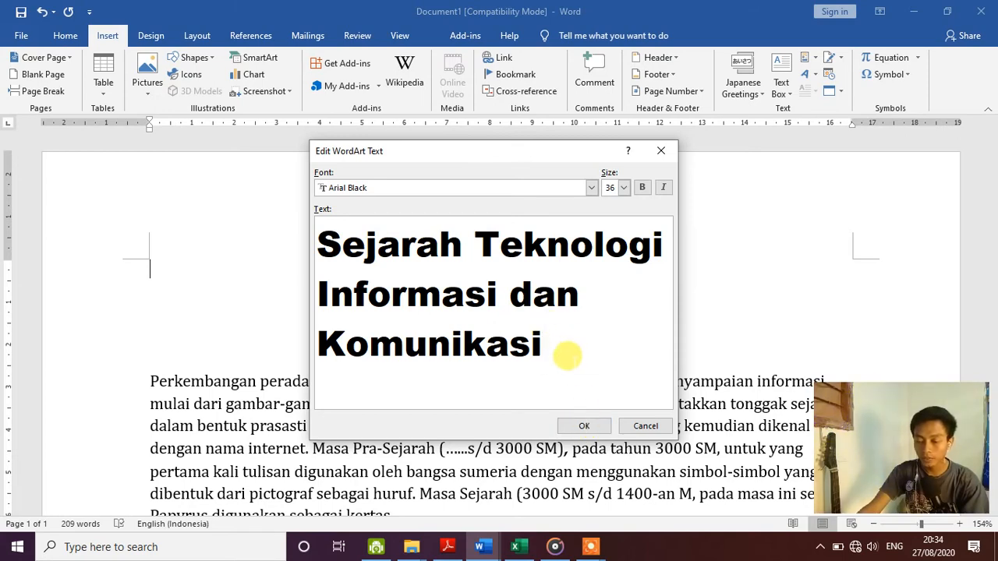
click(584, 427)
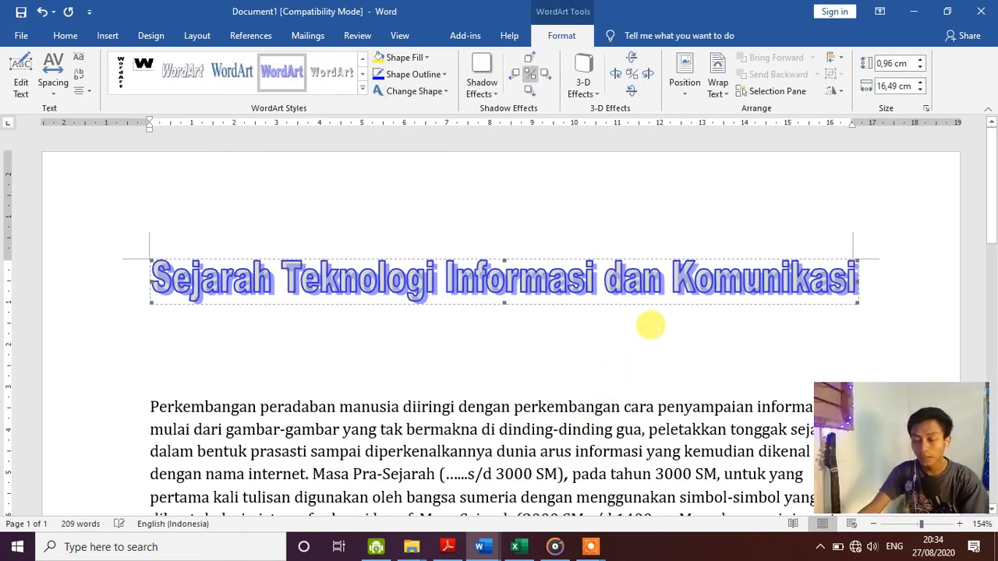
scroll(651, 326, down, 4)
scroll(464, 234, up, 1)
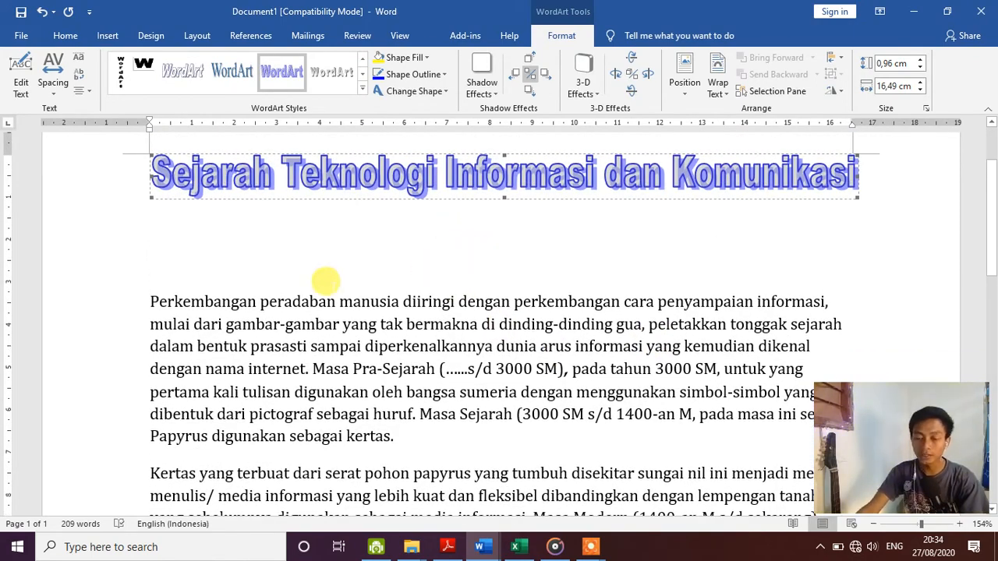
click(313, 259)
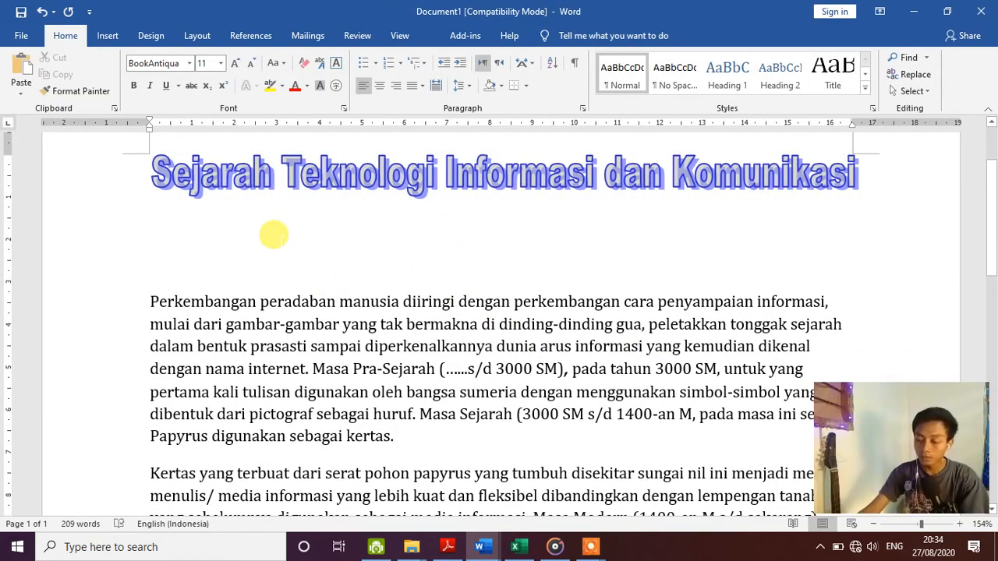
- Remove the blank lines under the title and start a new paragraph at 'Tahun 1991'
key(Delete)
key(Delete)
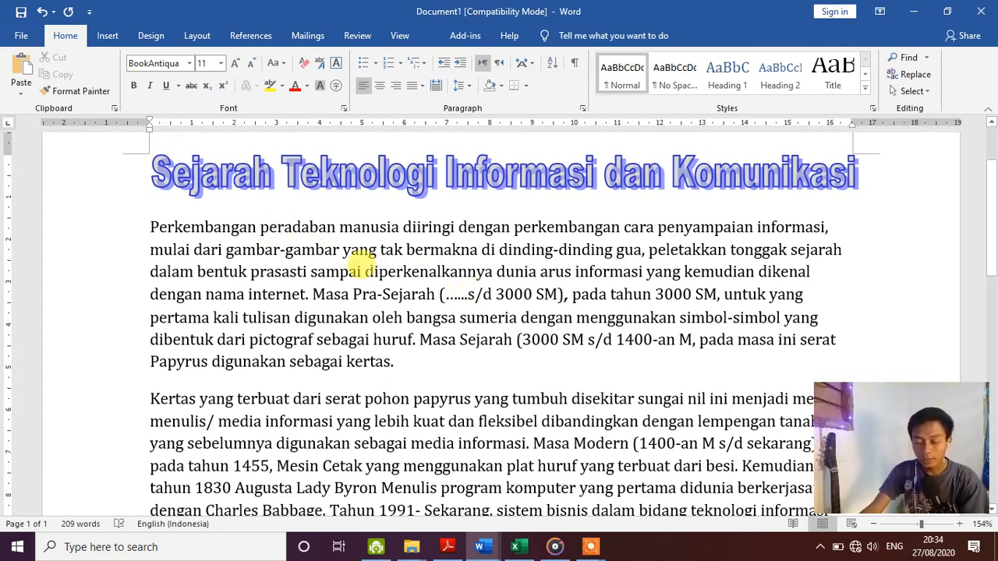
scroll(437, 338, down, 1)
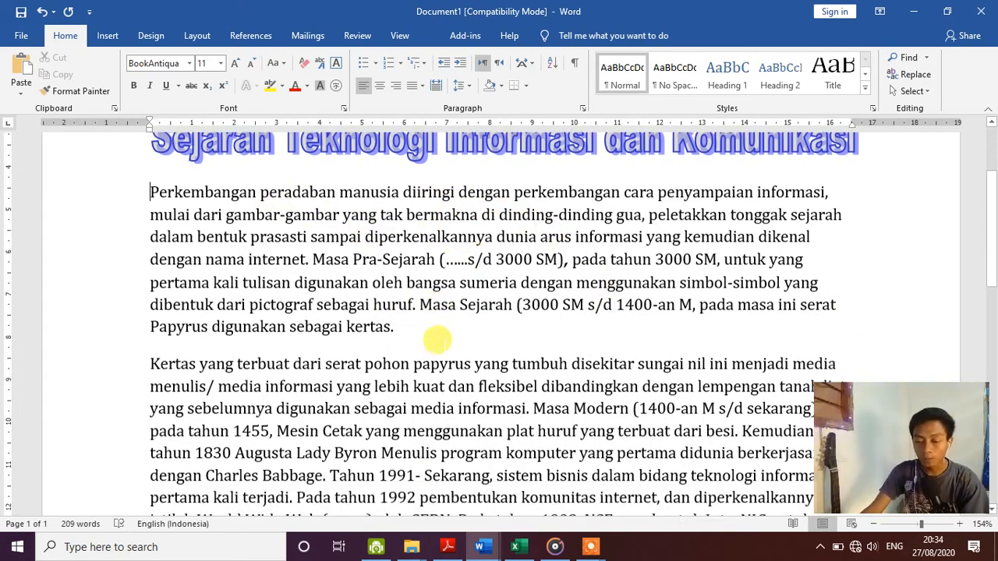
scroll(437, 339, down, 3)
scroll(437, 330, up, 3)
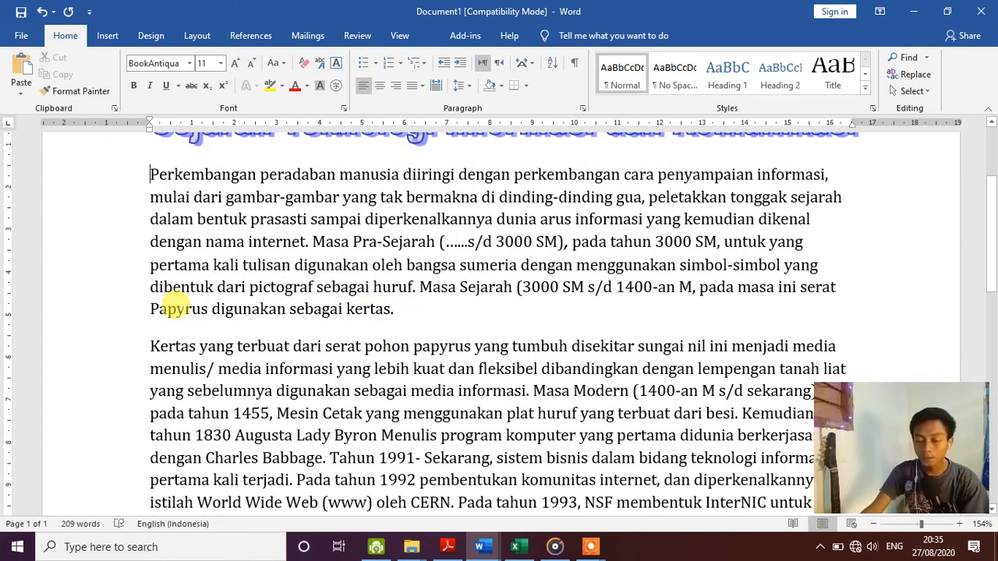
scroll(387, 285, down, 1)
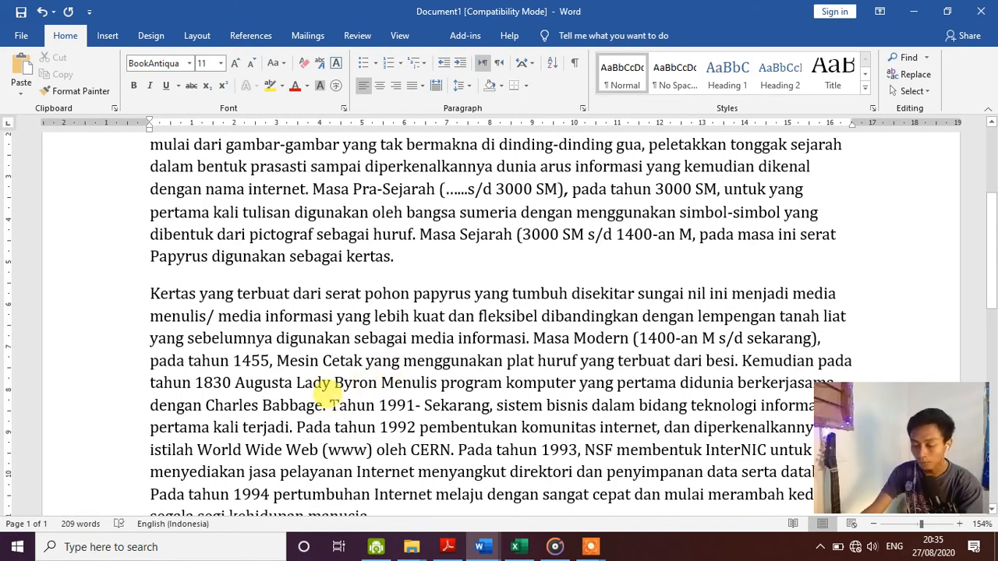
click(329, 405)
key(Return)
scroll(356, 363, up, 2)
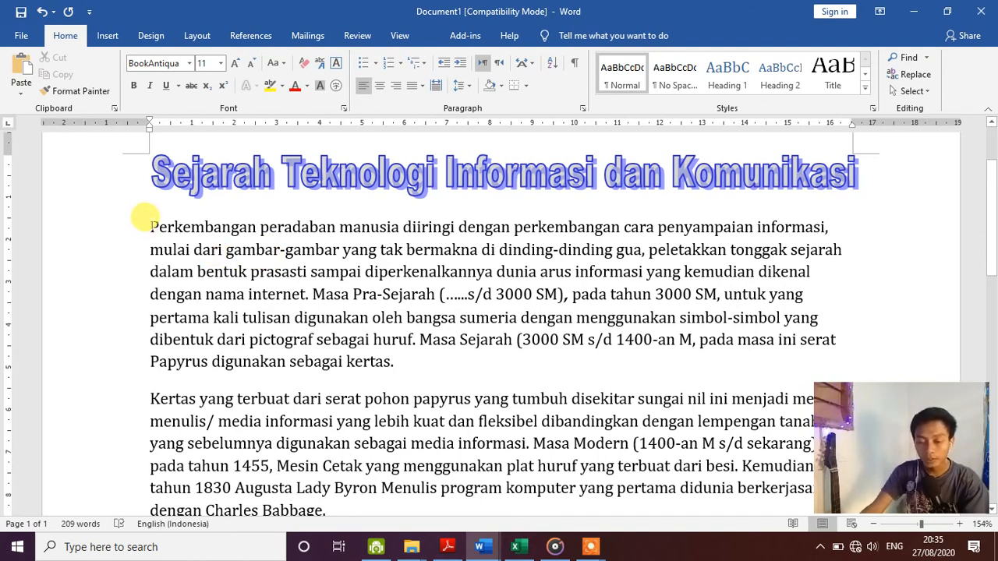
- Lay out the Perkembangan paragraph, ending 'sebagai kertas.', in two columns
drag(145, 217, 399, 357)
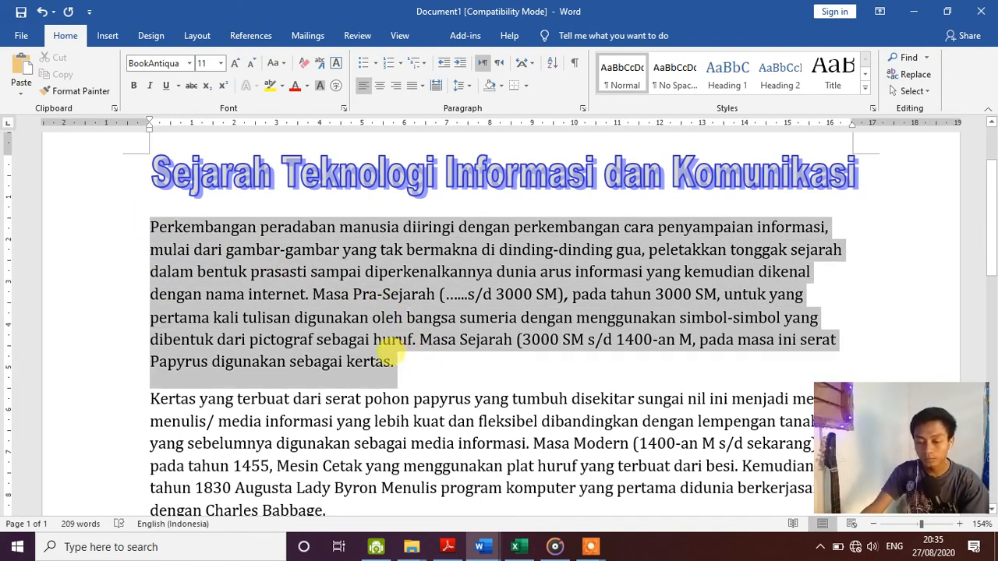
click(109, 37)
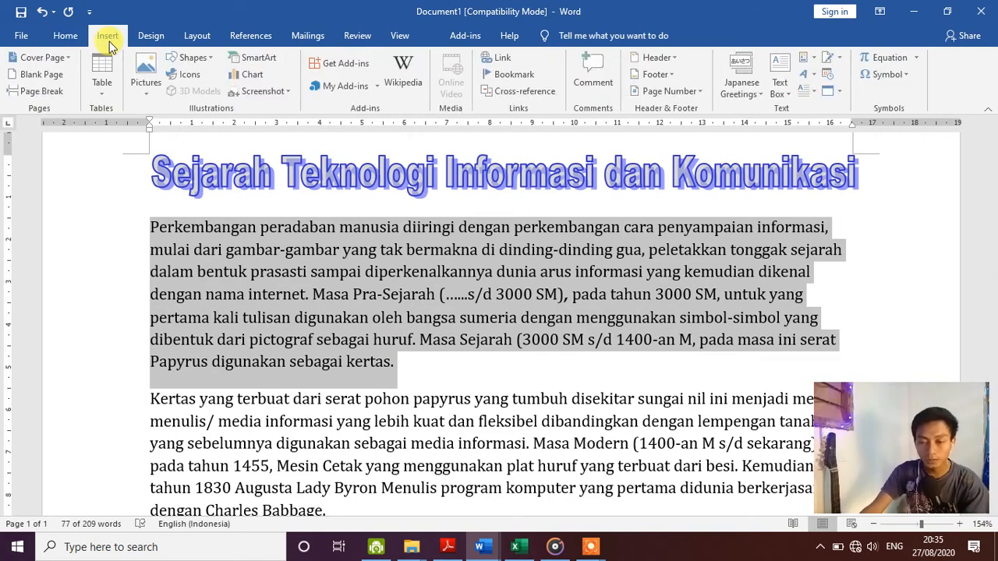
click(197, 37)
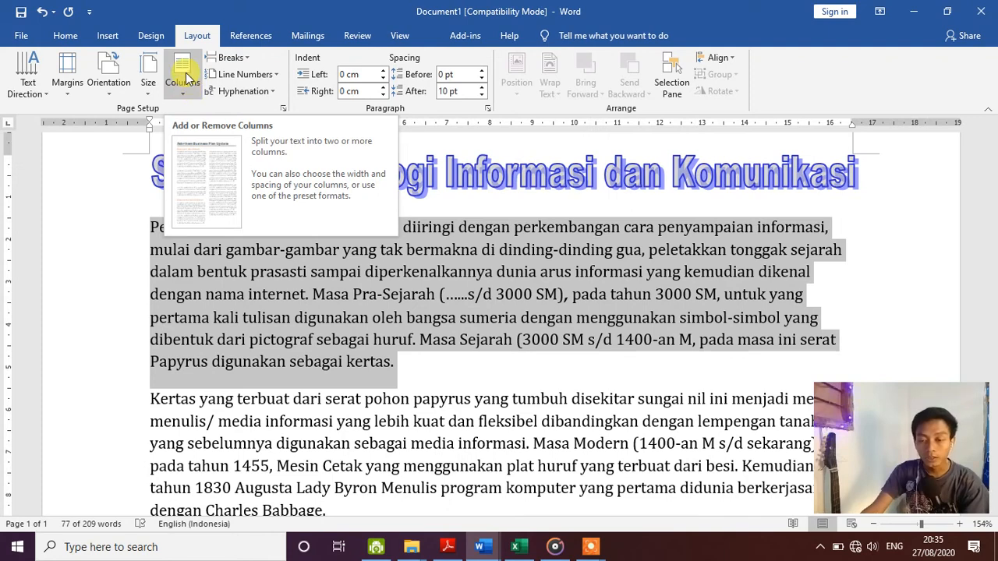
click(184, 92)
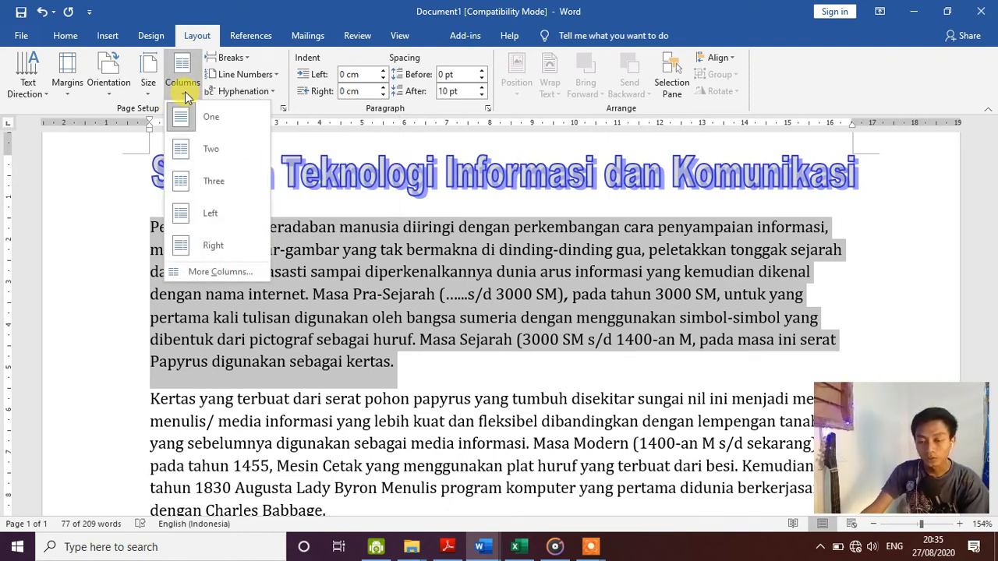
click(209, 150)
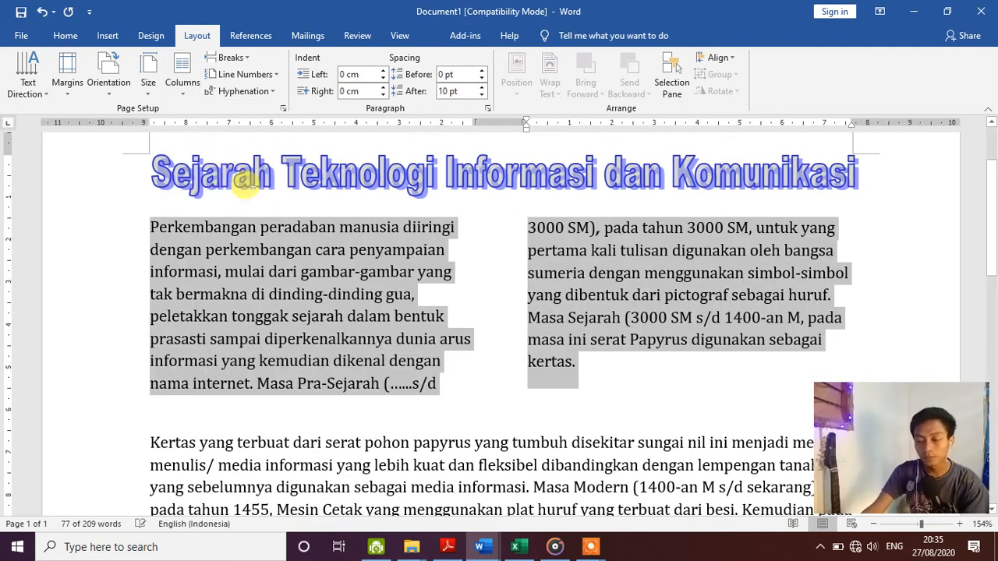
- Justify the two-column Perkembangan paragraph so both column edges line up straight
click(62, 37)
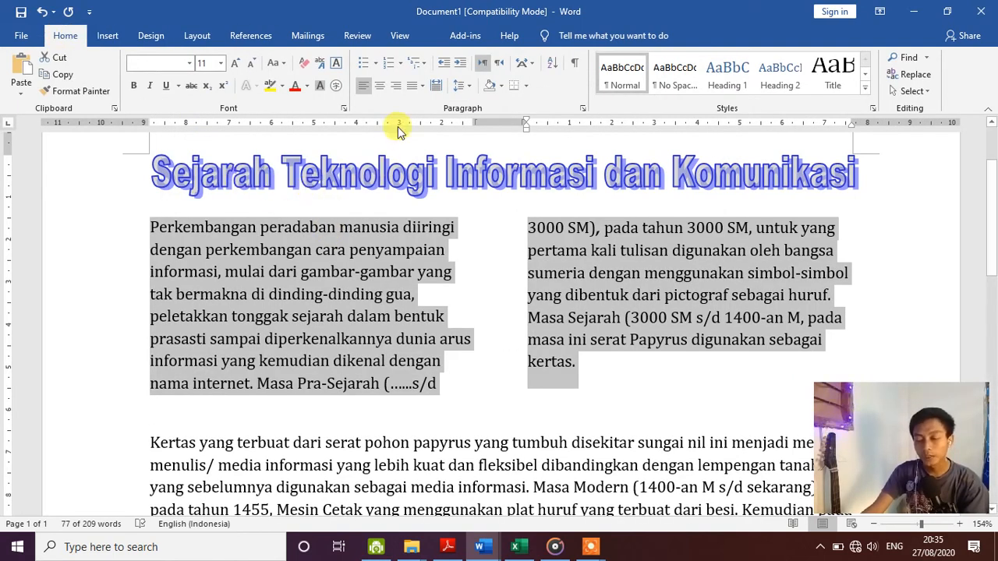
click(421, 88)
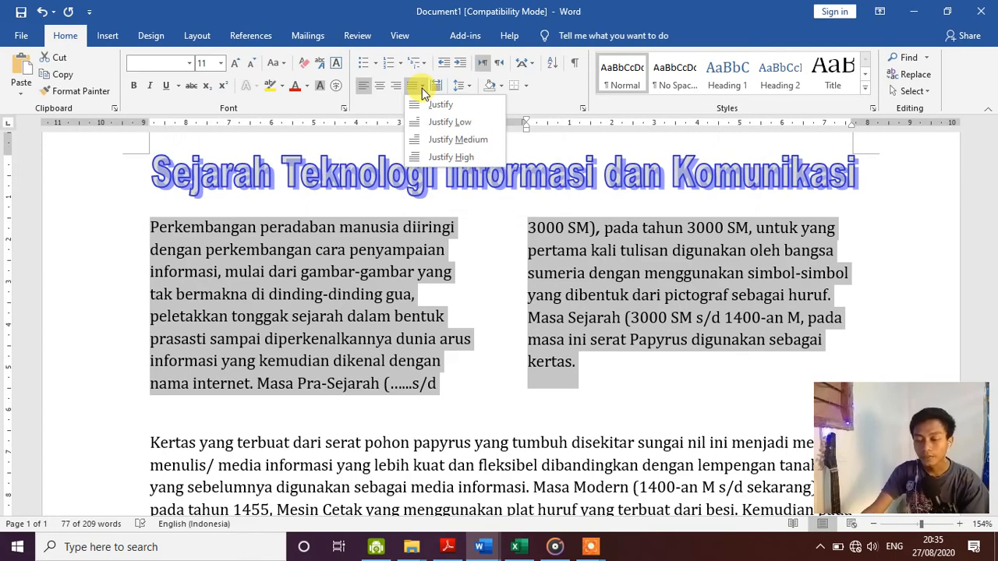
click(433, 107)
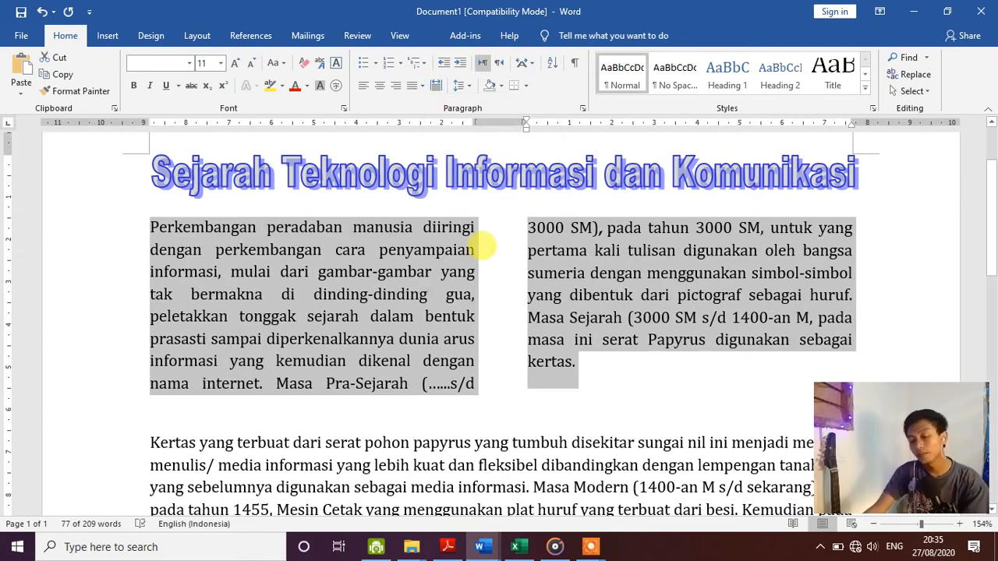
click(633, 350)
scroll(477, 337, down, 5)
scroll(437, 320, up, 1)
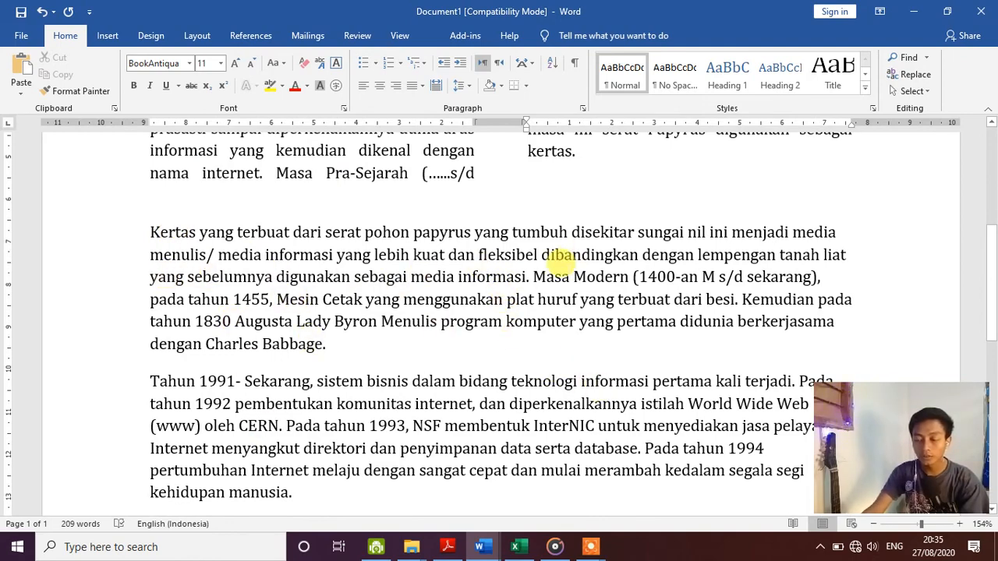
scroll(560, 262, up, 2)
scroll(550, 263, up, 4)
scroll(561, 281, down, 5)
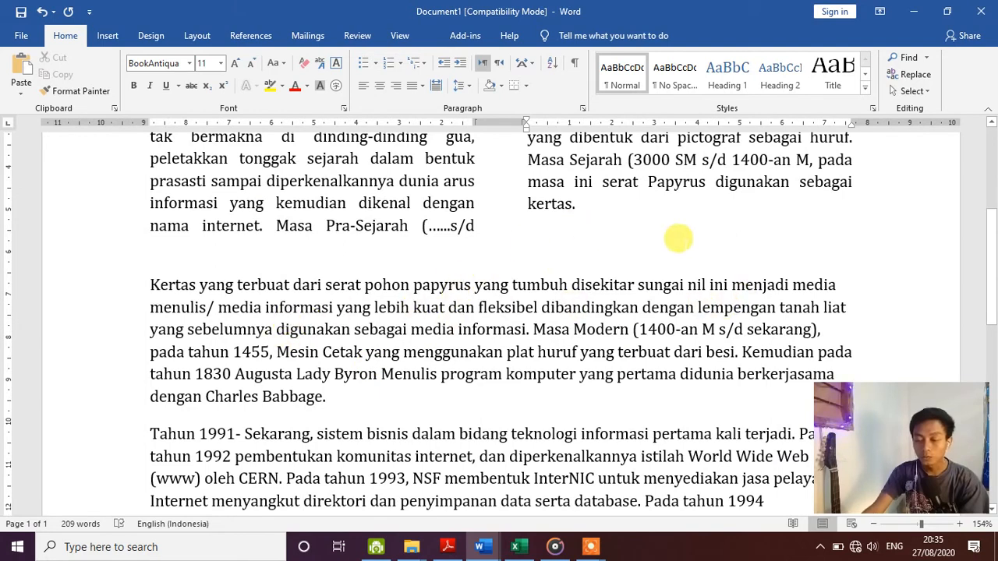
scroll(493, 352, down, 2)
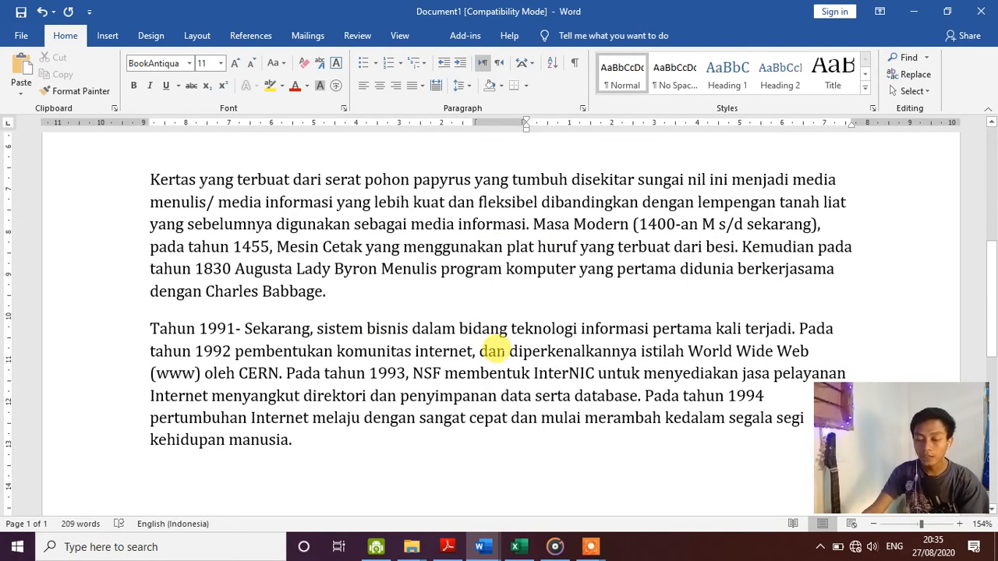
scroll(258, 308, up, 2)
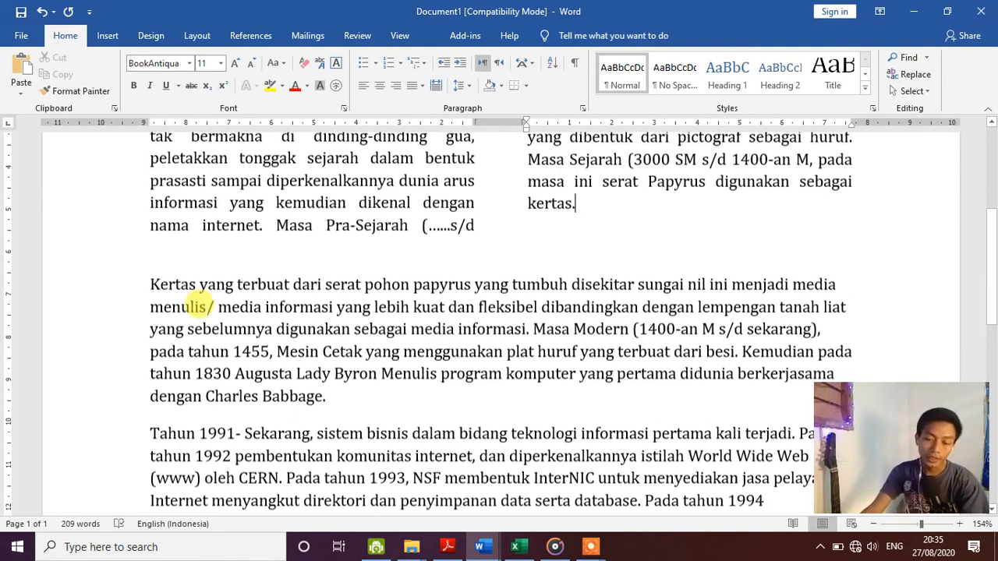
- Insert an empty one-row, two-cell table above the Kertas paragraph
click(146, 283)
key(Return)
key(Return)
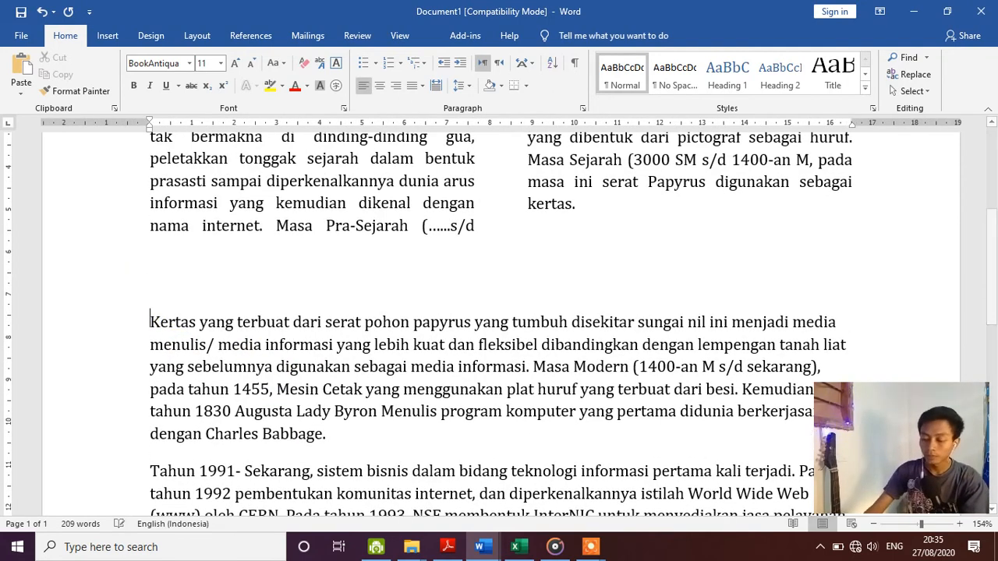
key(Up)
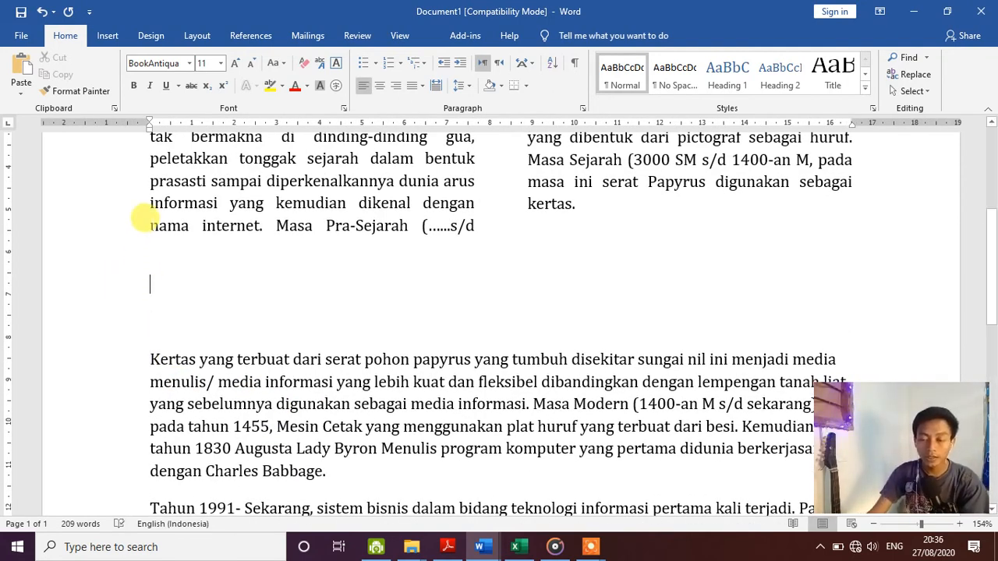
click(109, 38)
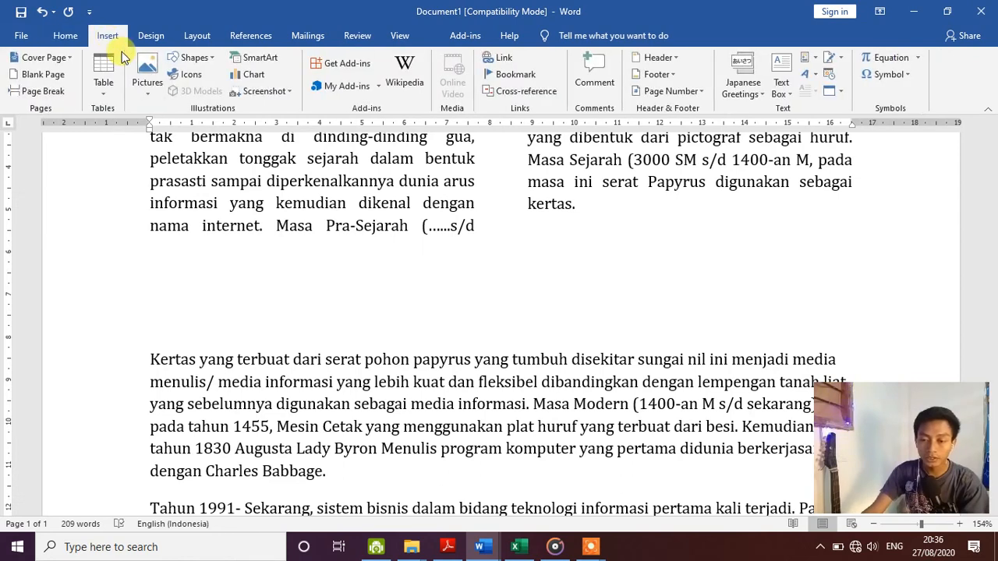
click(100, 88)
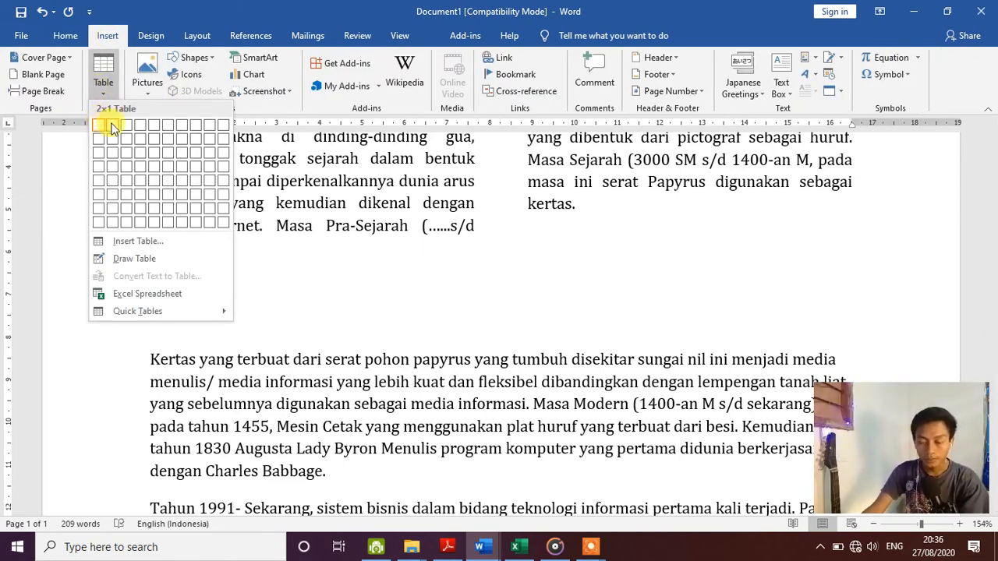
click(112, 128)
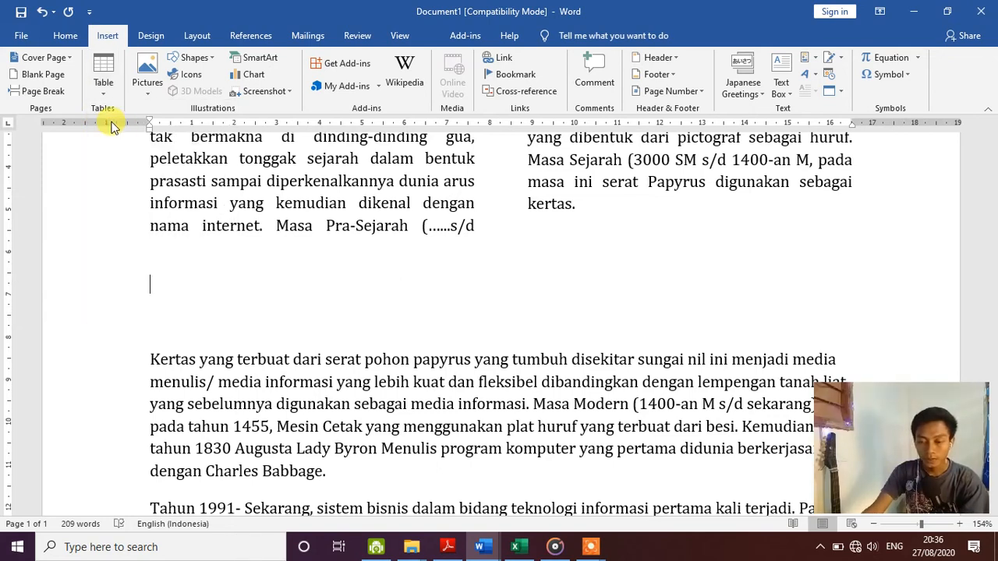
- Cut the Kertas paragraph out of the document text
scroll(226, 356, down, 3)
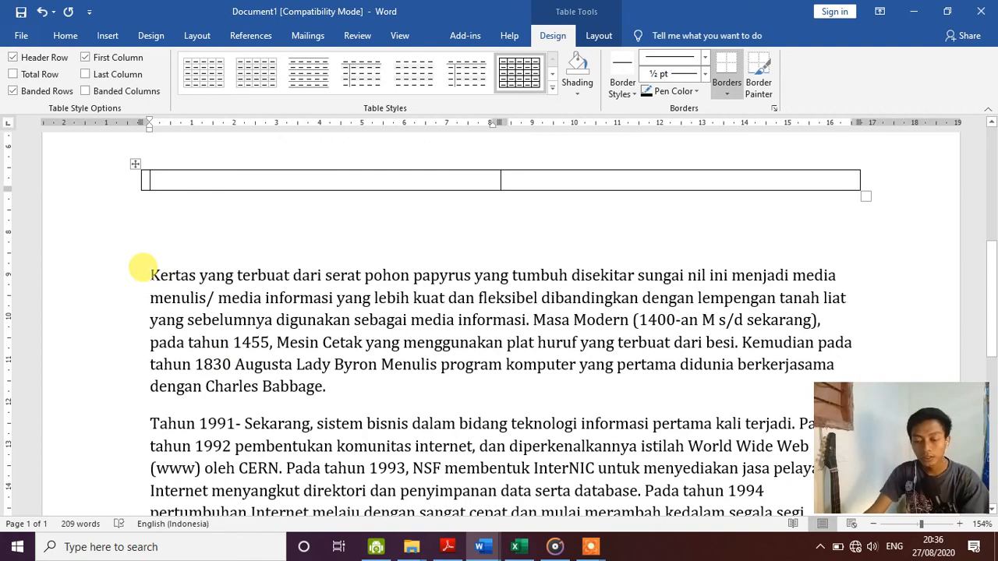
drag(148, 275, 329, 398)
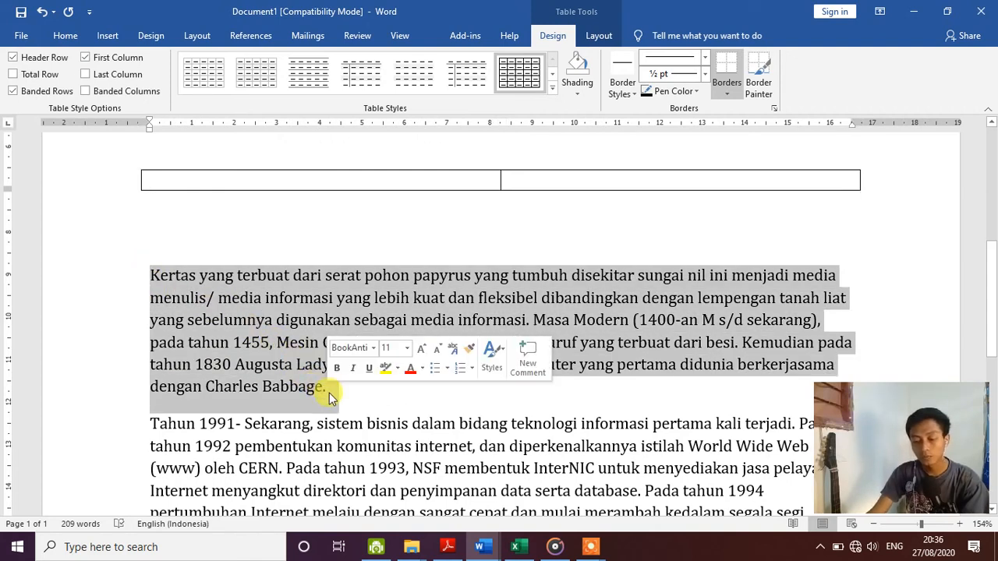
key(ctrl+x)
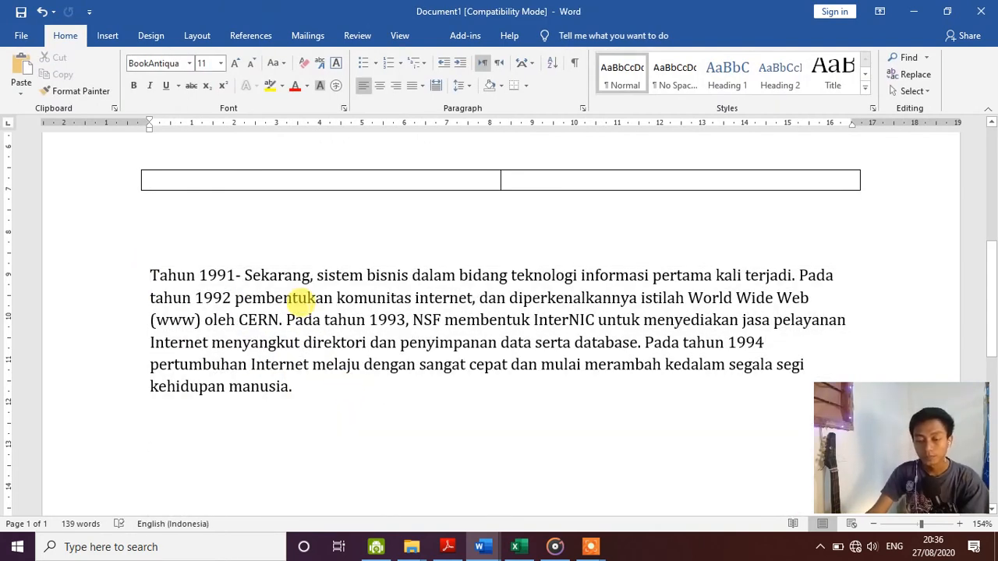
scroll(300, 297, up, 3)
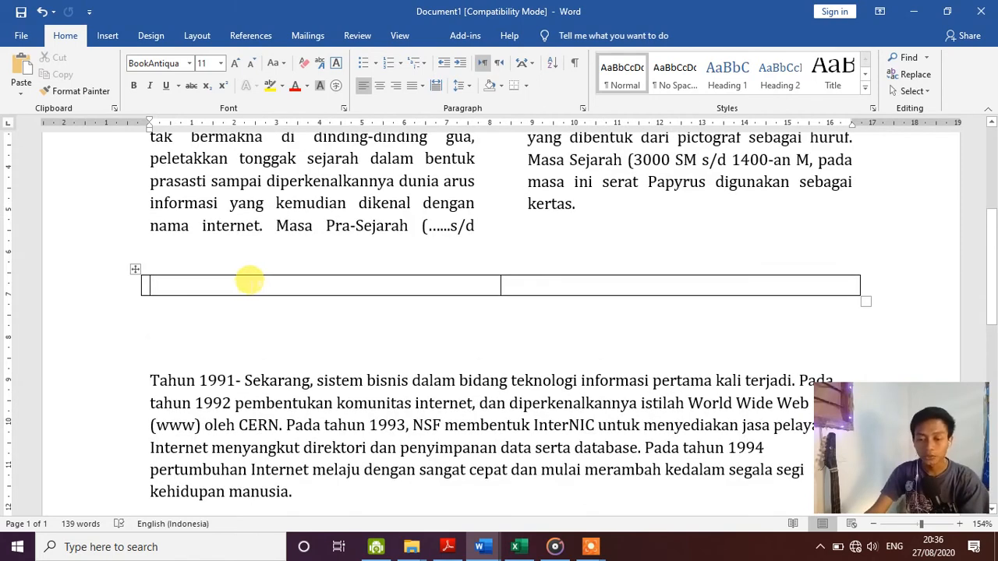
- Paste the Kertas paragraph into the table's left cell
click(249, 279)
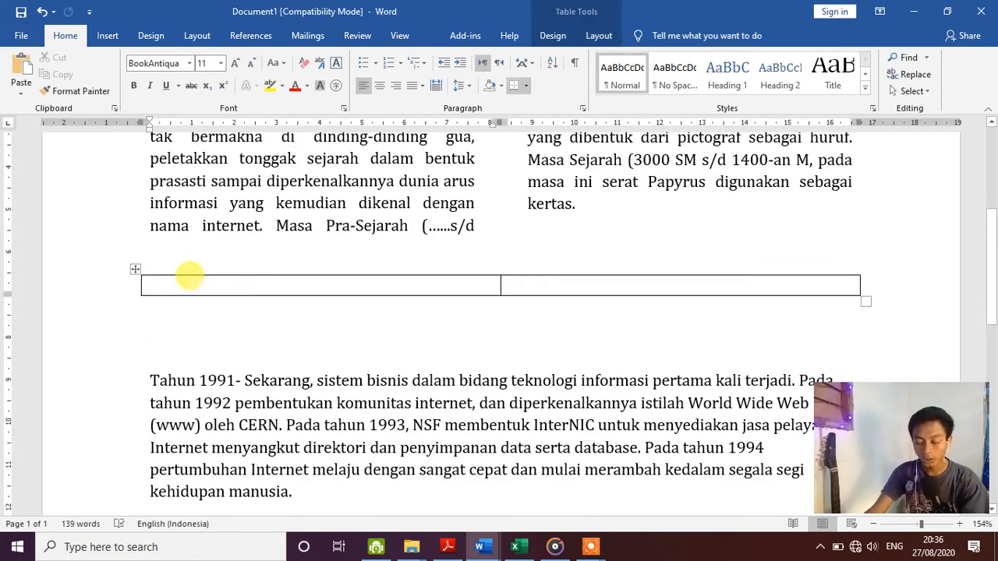
click(18, 74)
scroll(304, 288, down, 3)
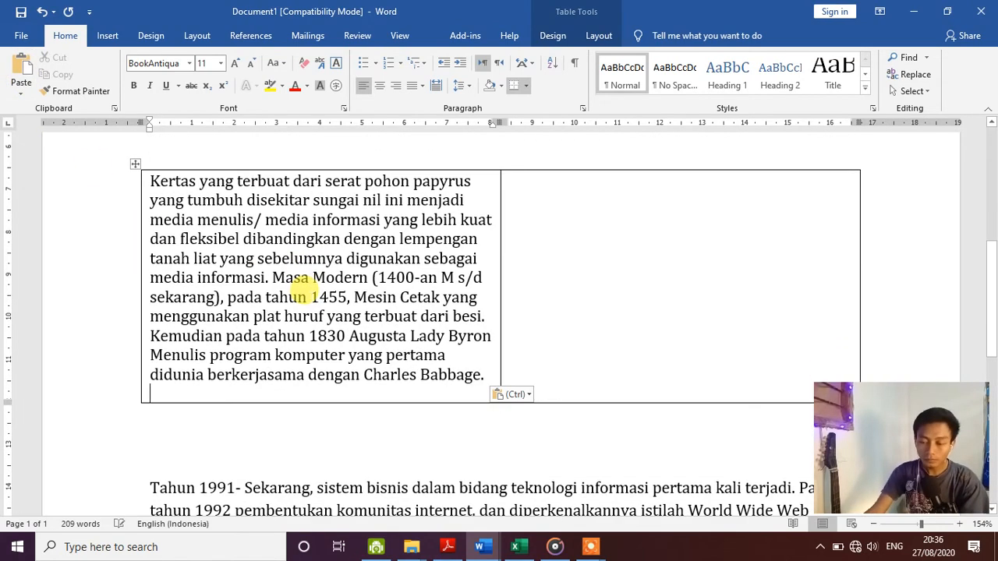
scroll(314, 380, down, 6)
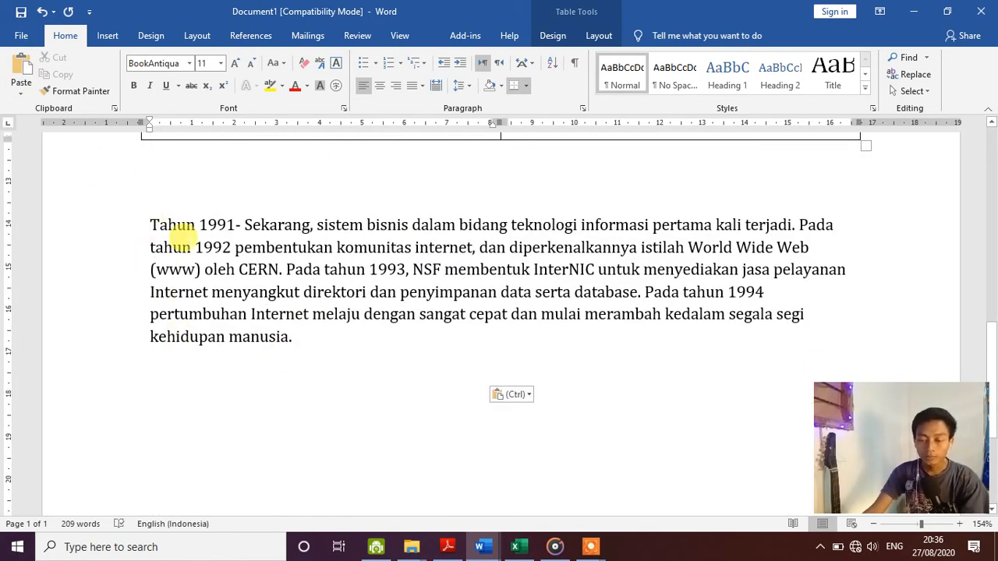
- Move the Tahun 1991 paragraph into the table's right cell
drag(149, 225, 312, 338)
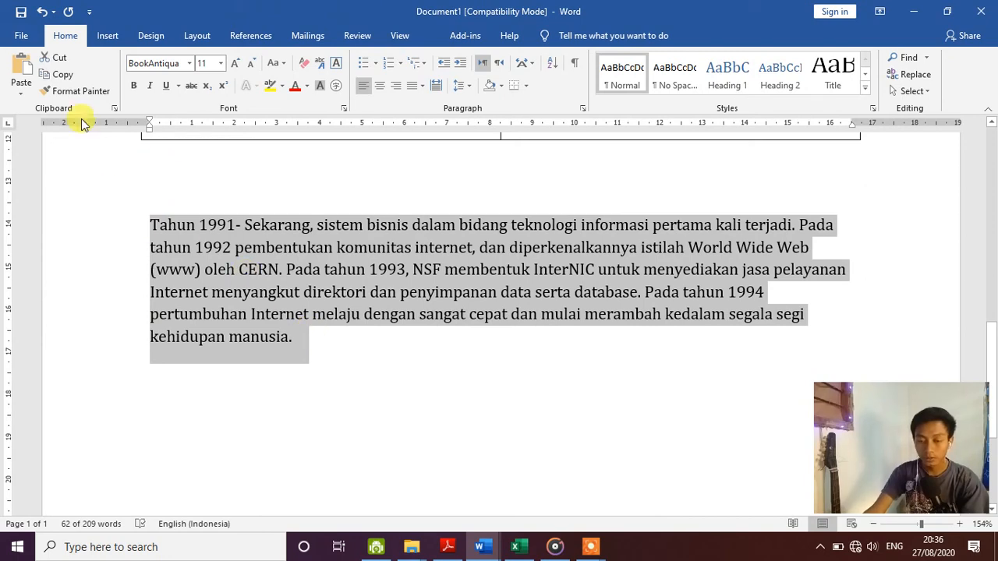
click(57, 62)
scroll(436, 234, up, 8)
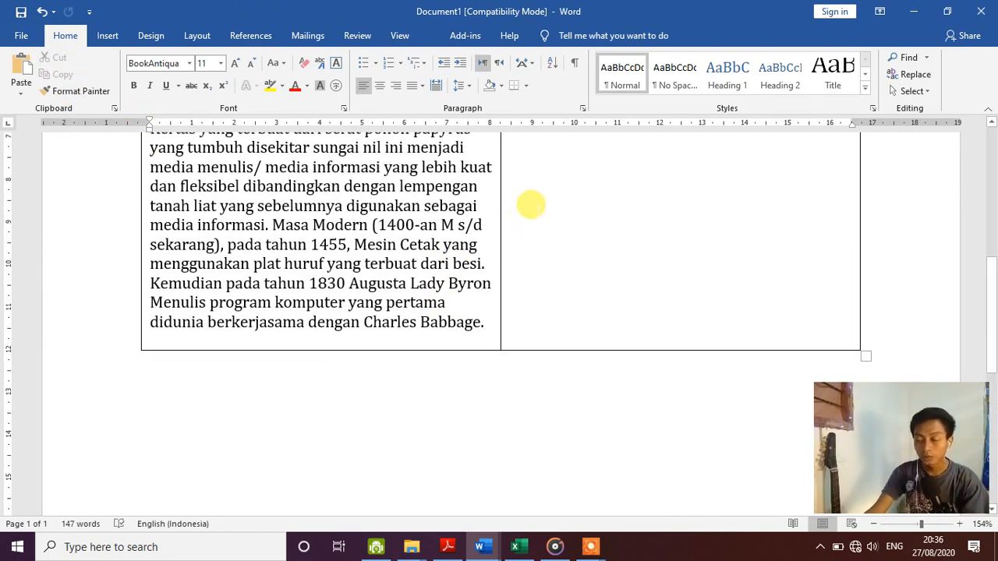
click(549, 232)
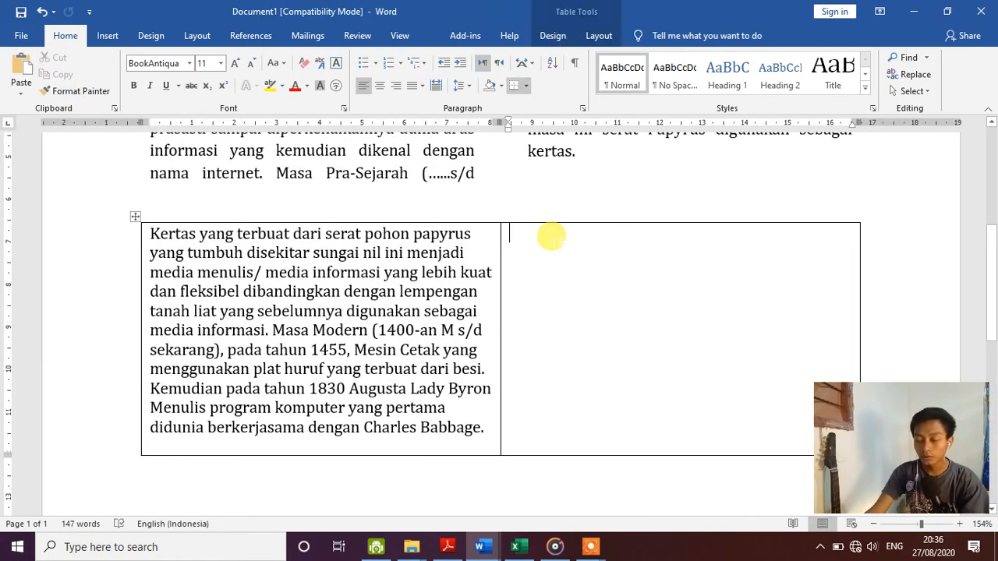
click(13, 69)
scroll(364, 219, down, 1)
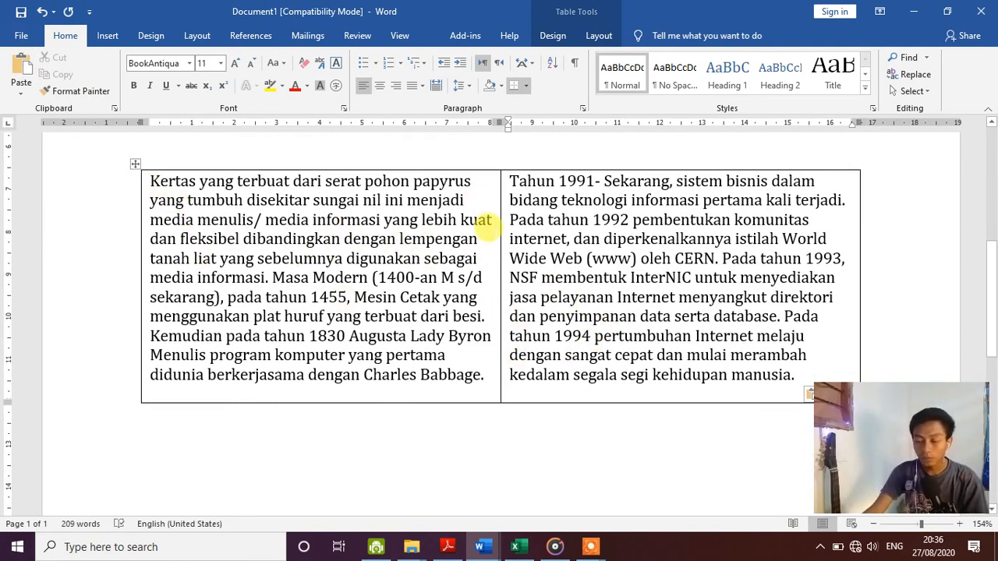
scroll(490, 229, up, 2)
scroll(489, 229, down, 3)
scroll(290, 253, up, 1)
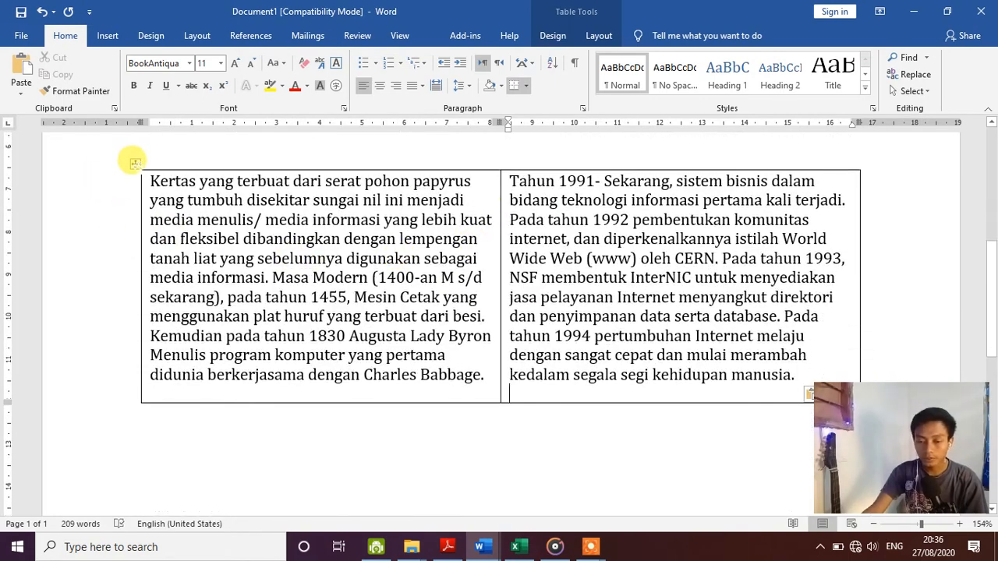
click(135, 163)
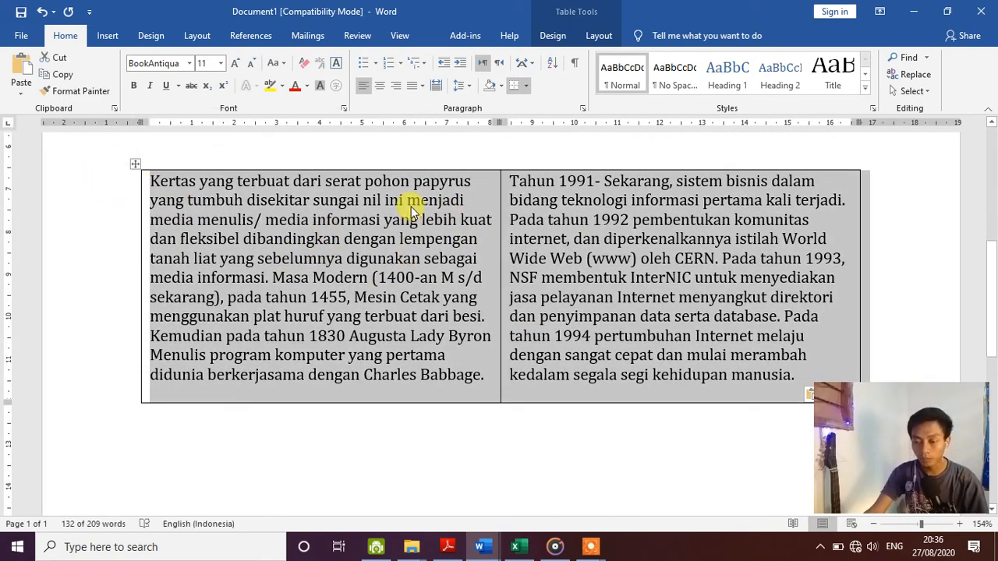
- Fully justify the Kertas paragraph in the left cell and the Tahun 1991 paragraph in the right cell
click(423, 93)
click(435, 111)
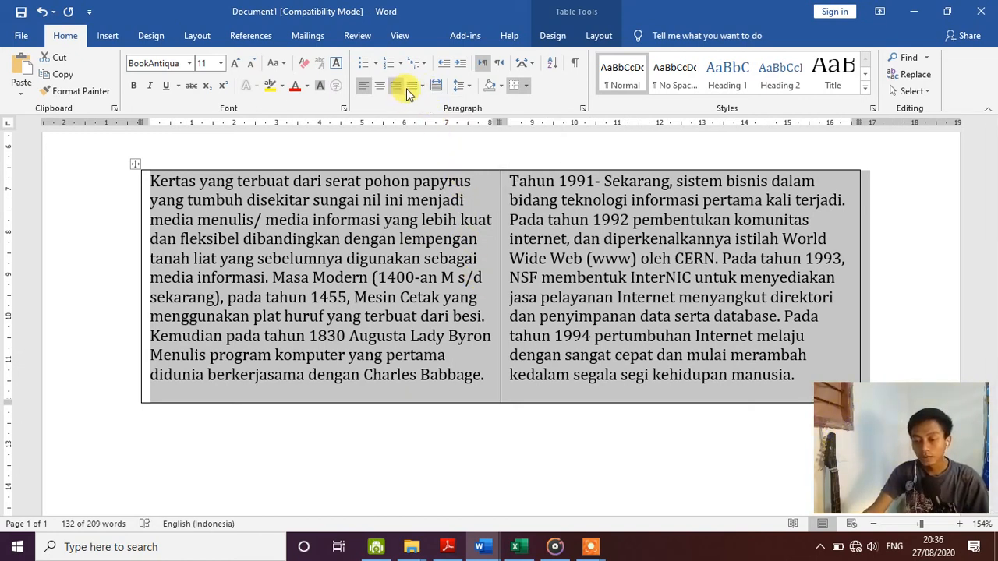
click(410, 91)
click(425, 104)
click(442, 234)
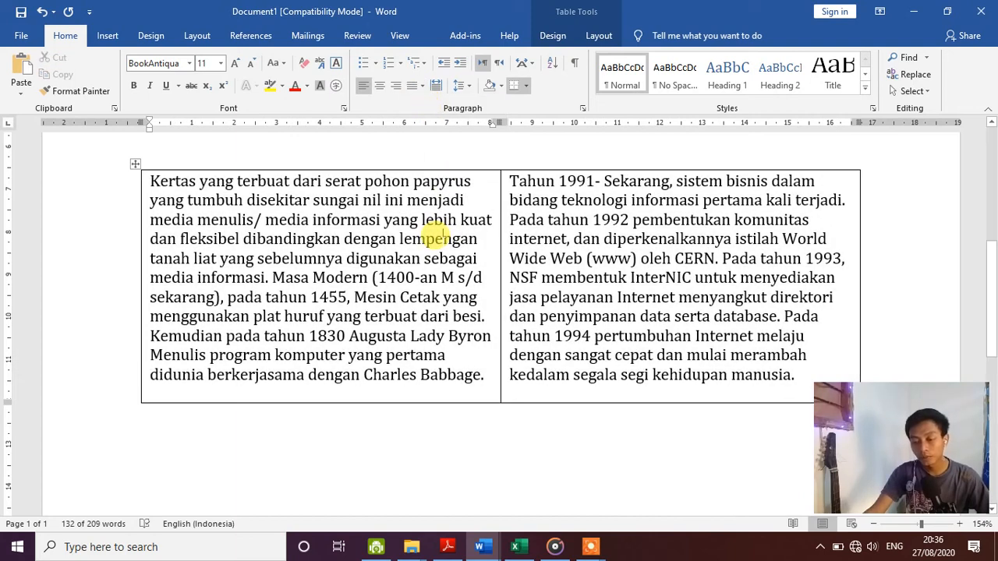
drag(145, 175, 464, 378)
key(ctrl+j)
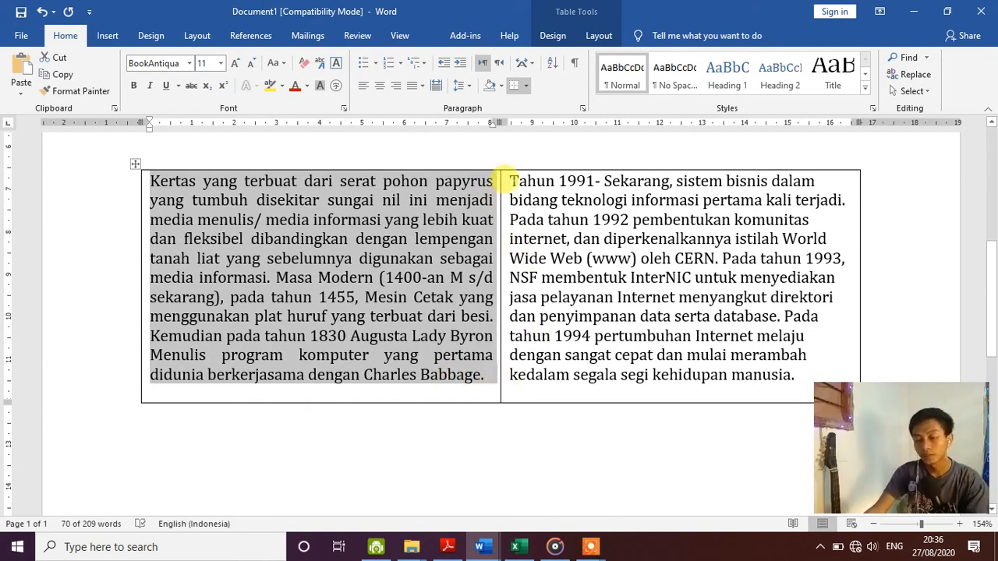
drag(516, 181, 792, 376)
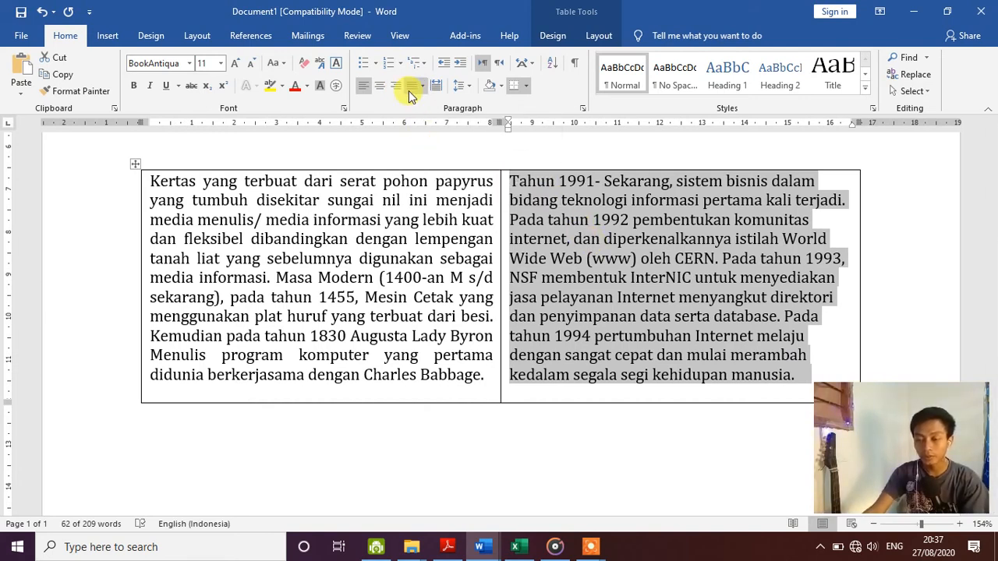
click(419, 86)
click(421, 102)
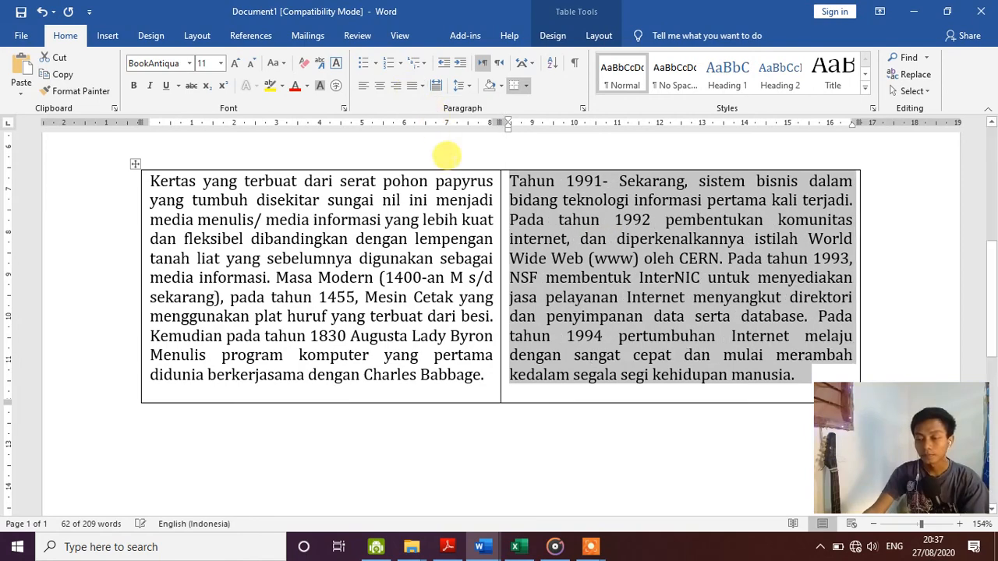
scroll(476, 367, up, 6)
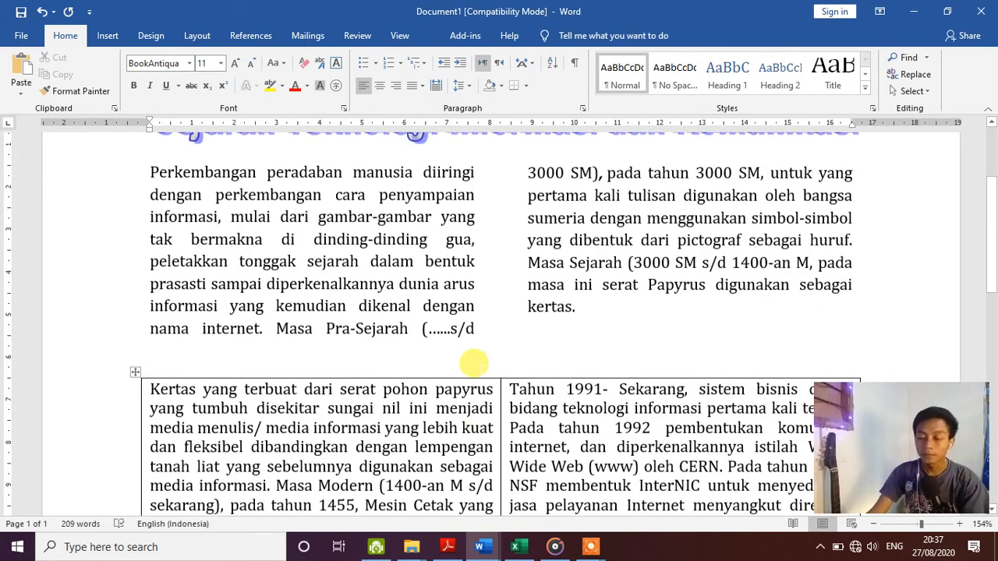
- Give the Perkembangan paragraph a Dropped capital P spanning three lines
scroll(477, 362, down, 1)
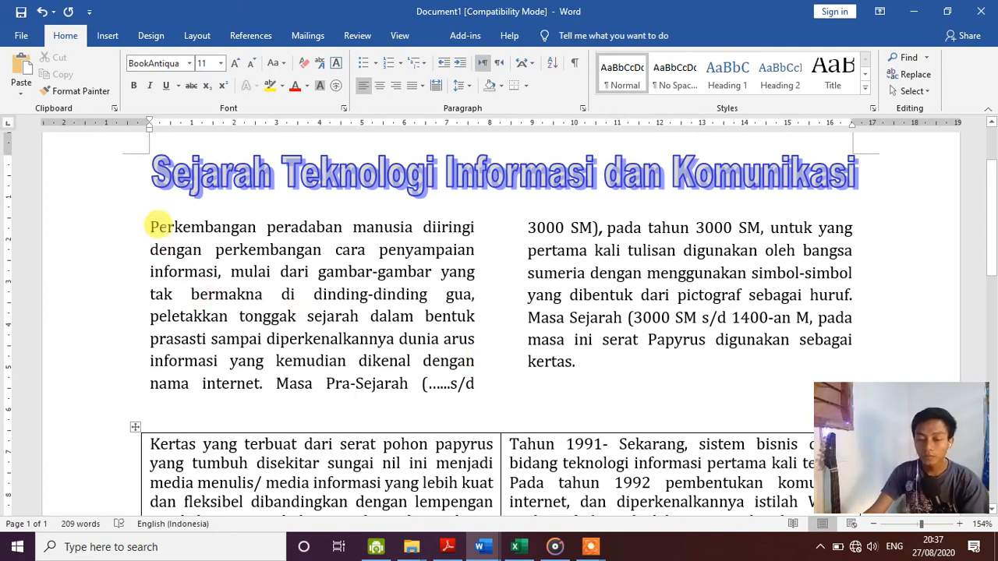
click(148, 218)
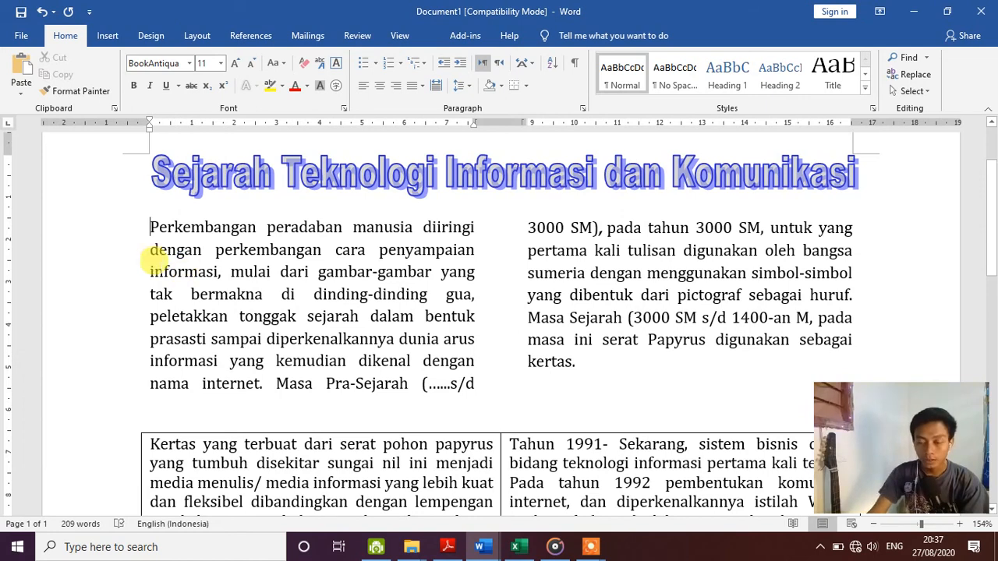
click(107, 37)
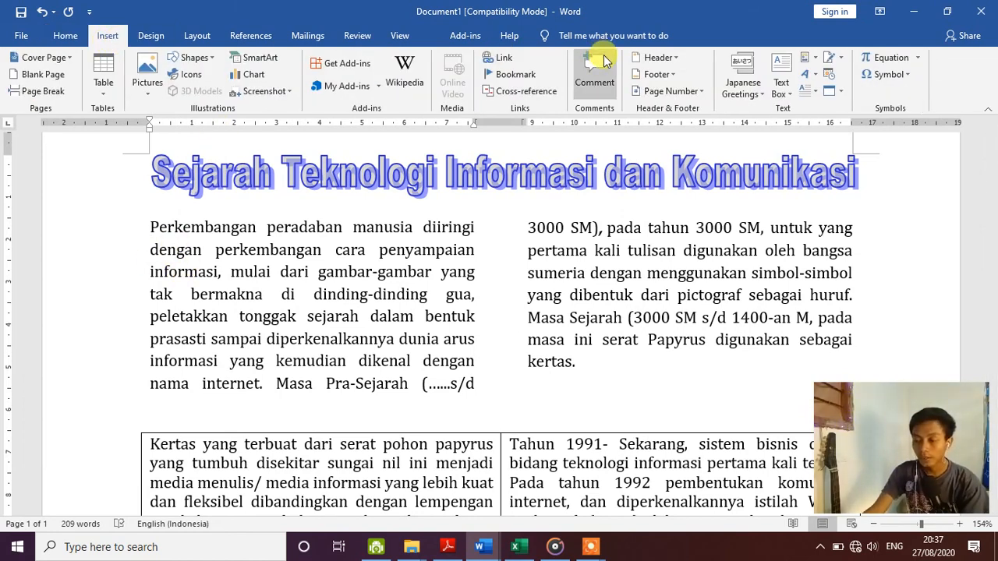
click(812, 95)
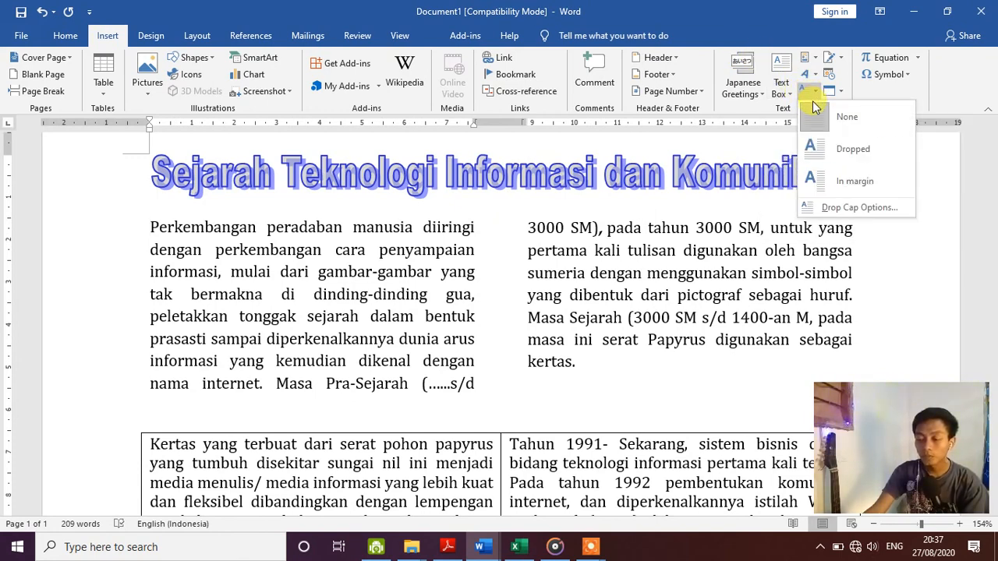
click(851, 149)
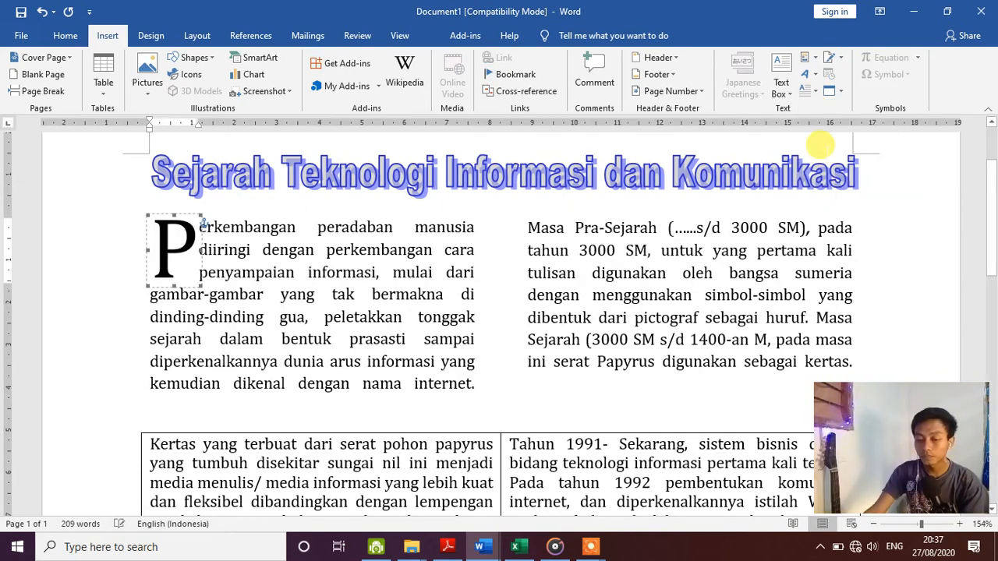
click(263, 295)
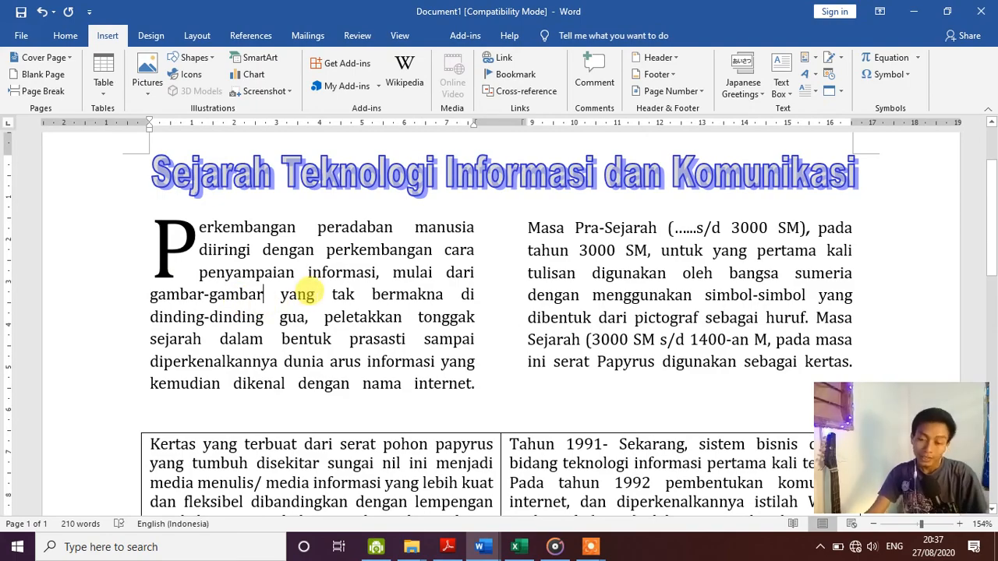
scroll(324, 226, down, 2)
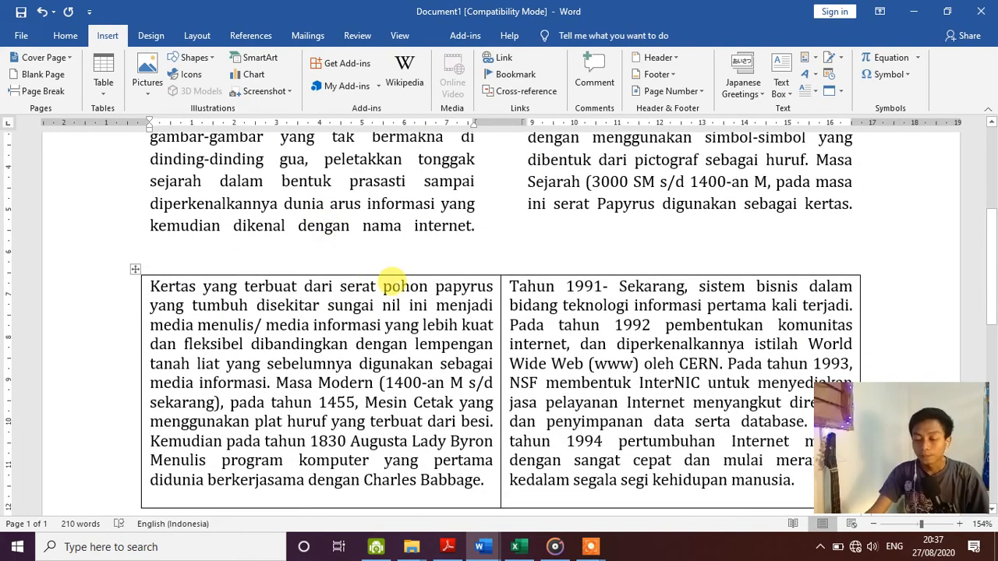
scroll(394, 286, down, 2)
scroll(394, 286, up, 2)
scroll(394, 285, up, 3)
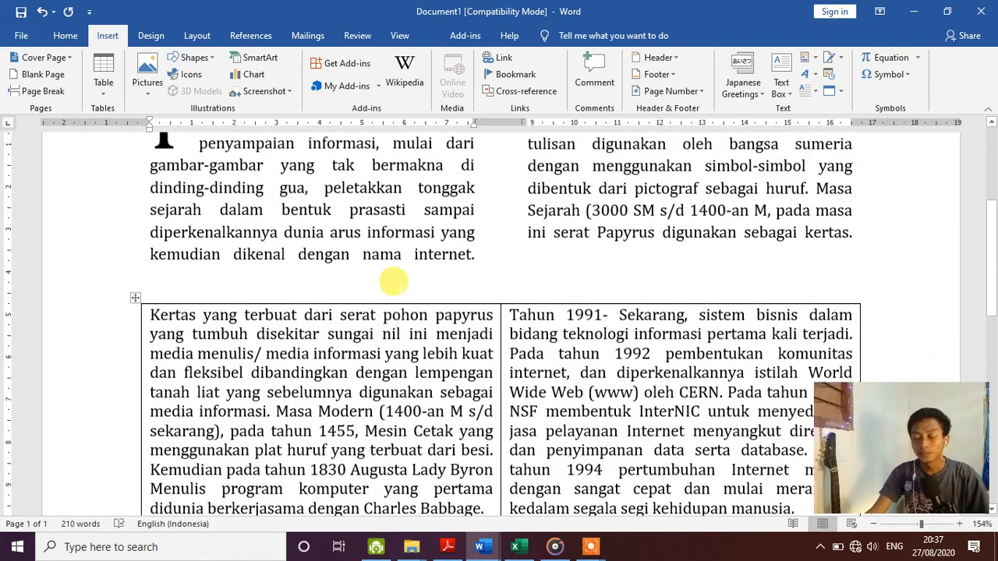
scroll(393, 281, down, 2)
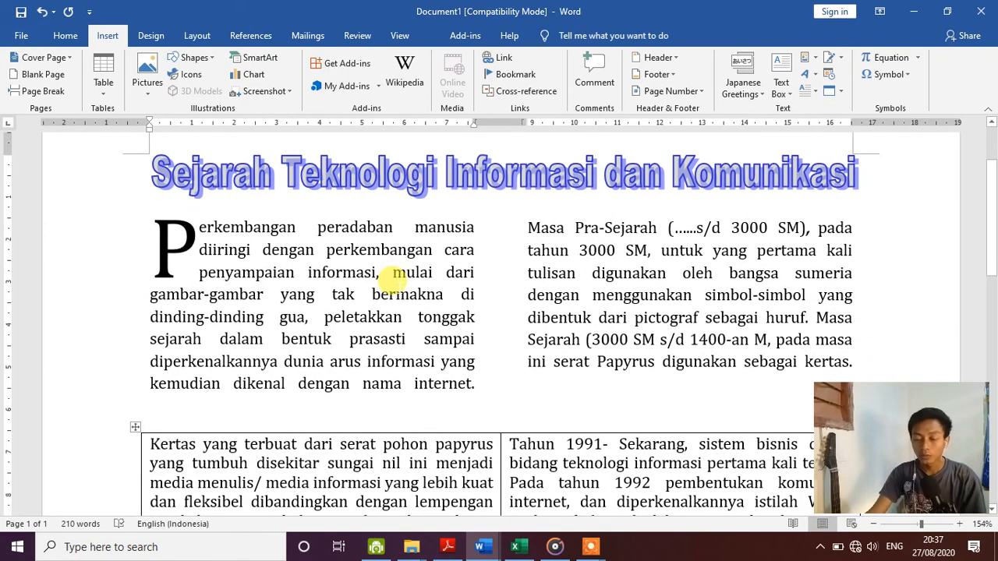